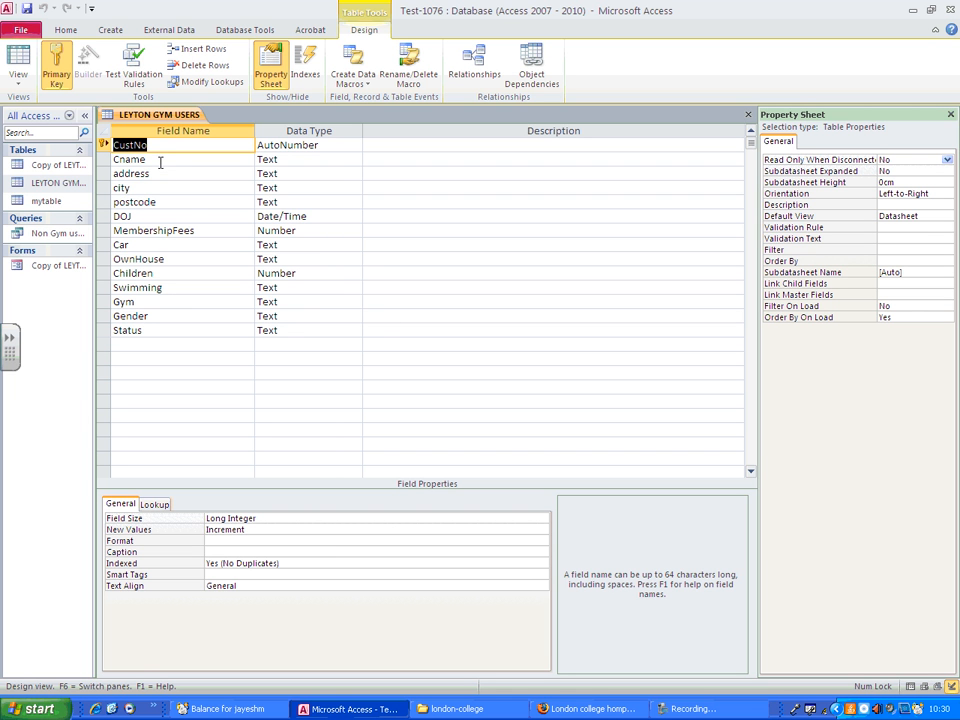
Step: Capitalise the address field name to Address, then select the Status field size value
{"action": "left_click_drag", "start_coordinate": [151, 161], "coordinate": [113, 175]}
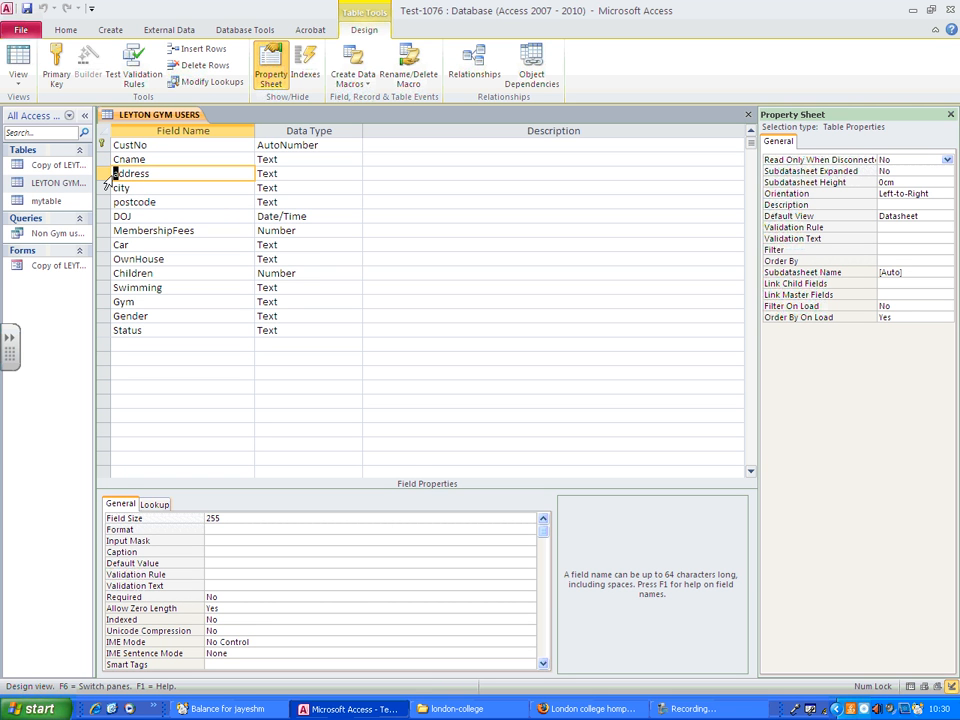
{"action": "type", "text": "A"}
{"action": "left_click", "coordinate": [216, 203]}
{"action": "left_click", "coordinate": [295, 330]}
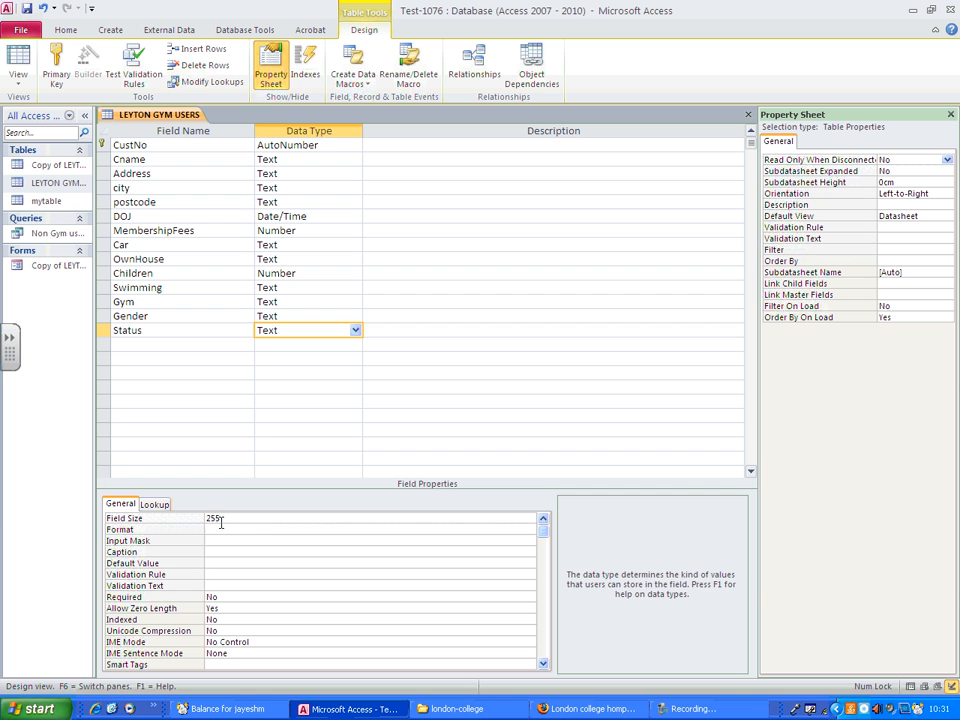
{"action": "left_click_drag", "start_coordinate": [222, 518], "coordinate": [205, 518]}
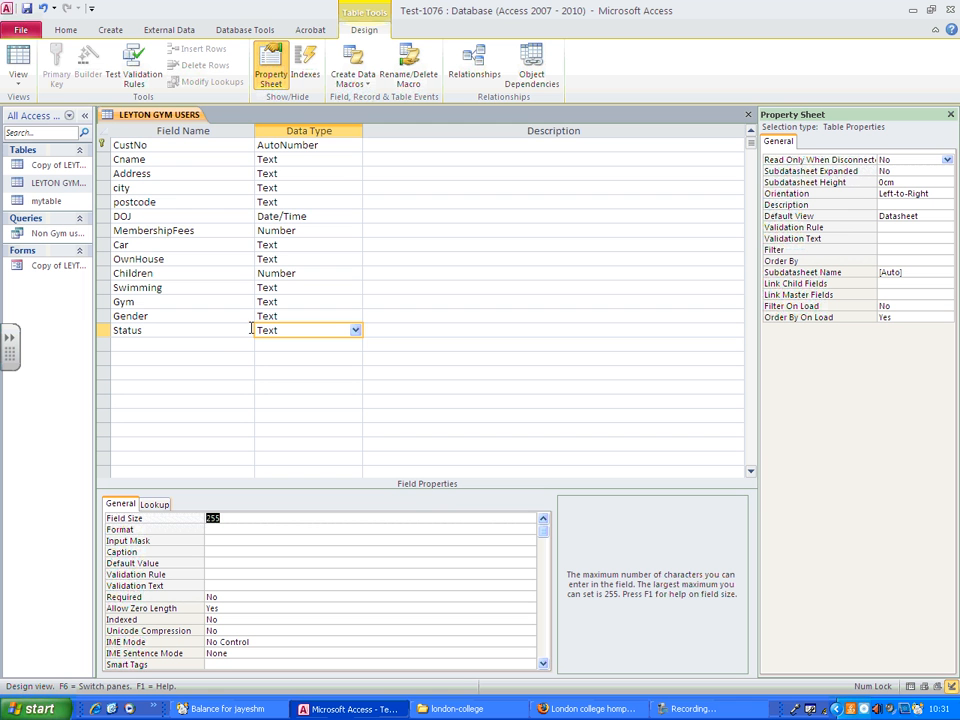
Step: Switch the LEYTON GYM USERS table to Datasheet View, triggering the save prompt
{"action": "right_click", "coordinate": [155, 116]}
{"action": "left_click", "coordinate": [198, 186]}
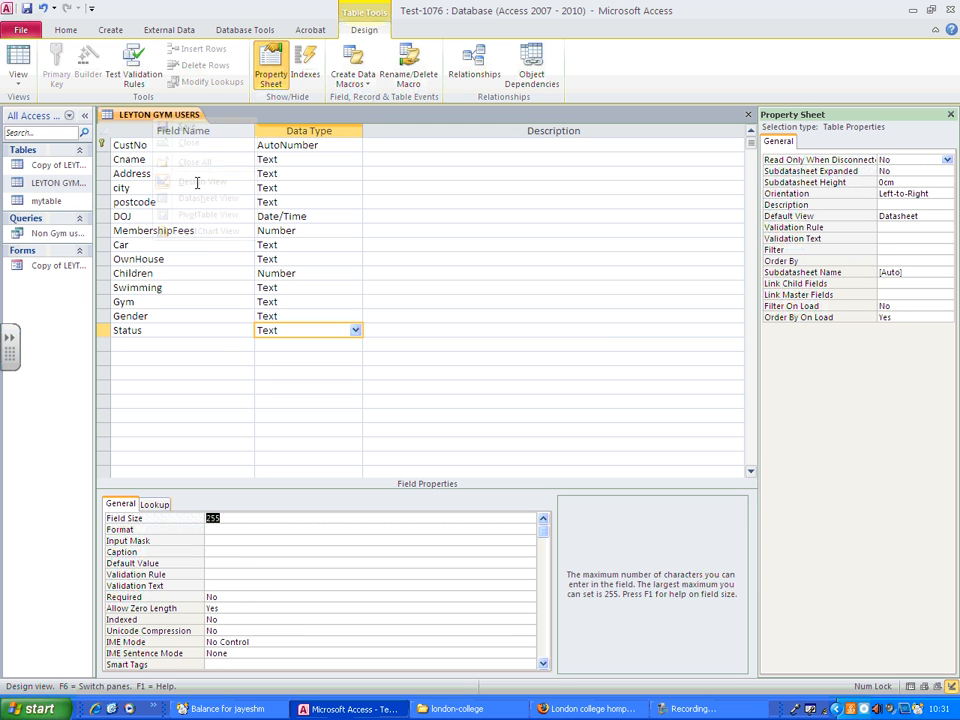
{"action": "right_click", "coordinate": [160, 116]}
{"action": "left_click", "coordinate": [205, 195]}
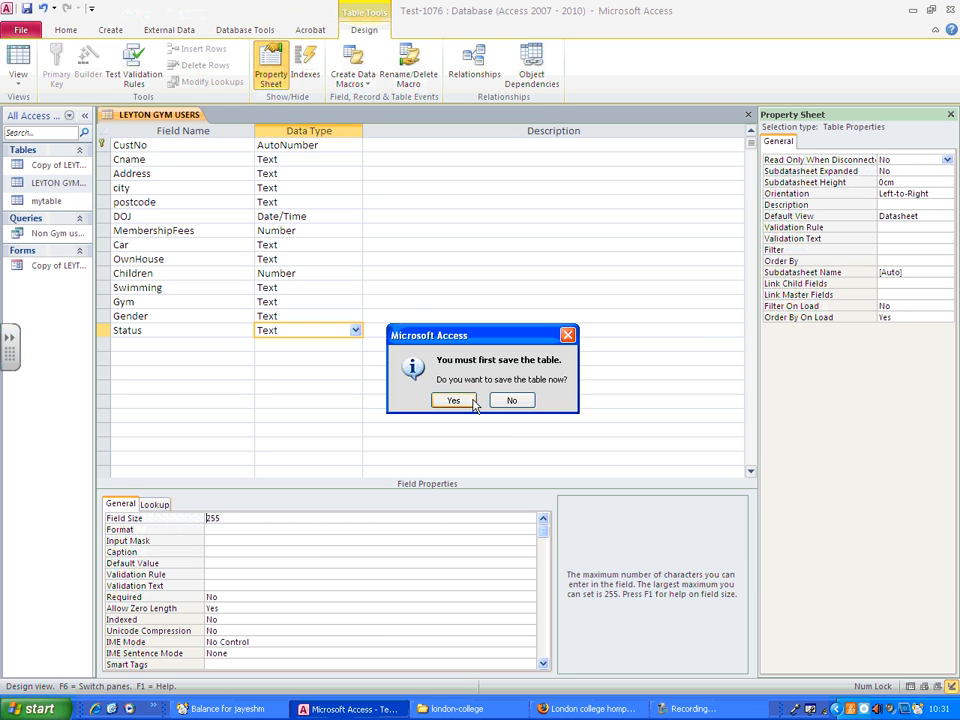
Step: Save the table and auto-create a LEYTON GYM USERS form from the Create tab
{"action": "left_click", "coordinate": [445, 400]}
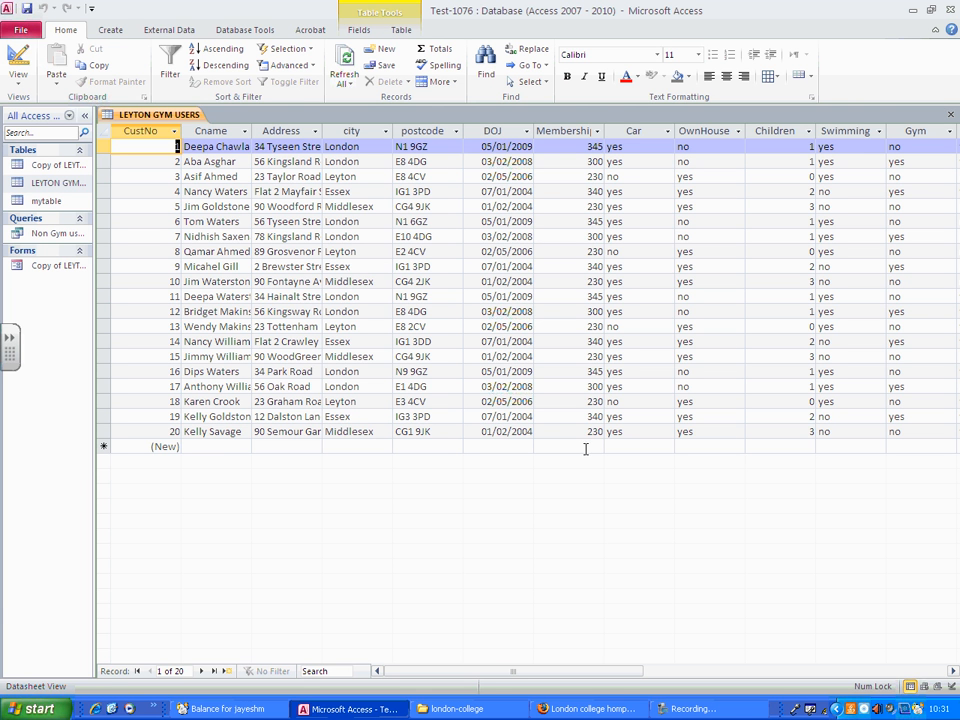
{"action": "left_click", "coordinate": [111, 31]}
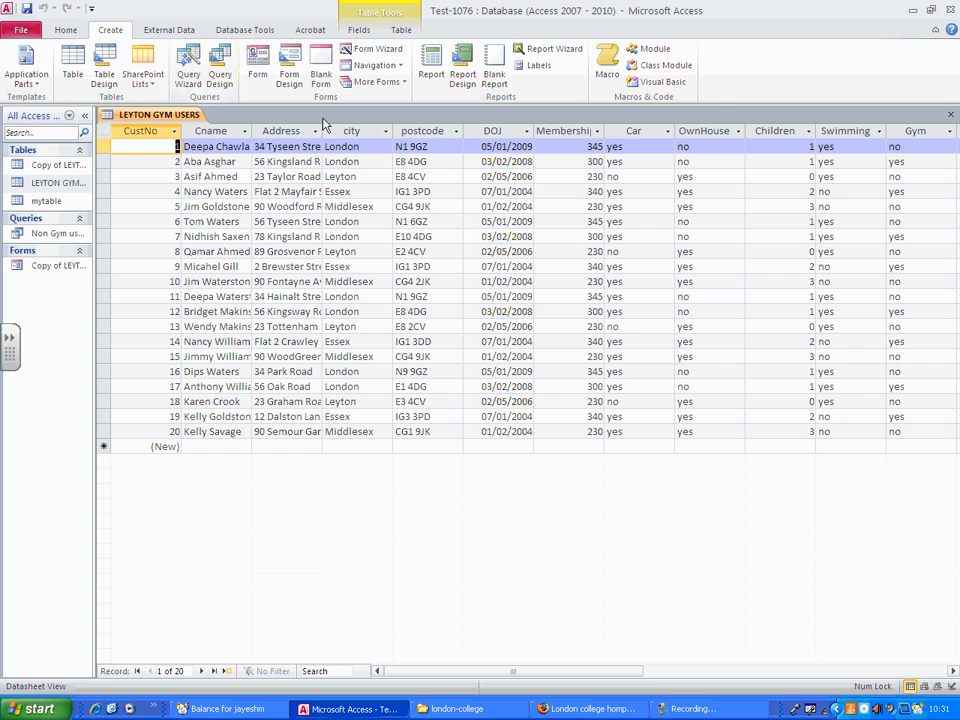
{"action": "left_click", "coordinate": [259, 66]}
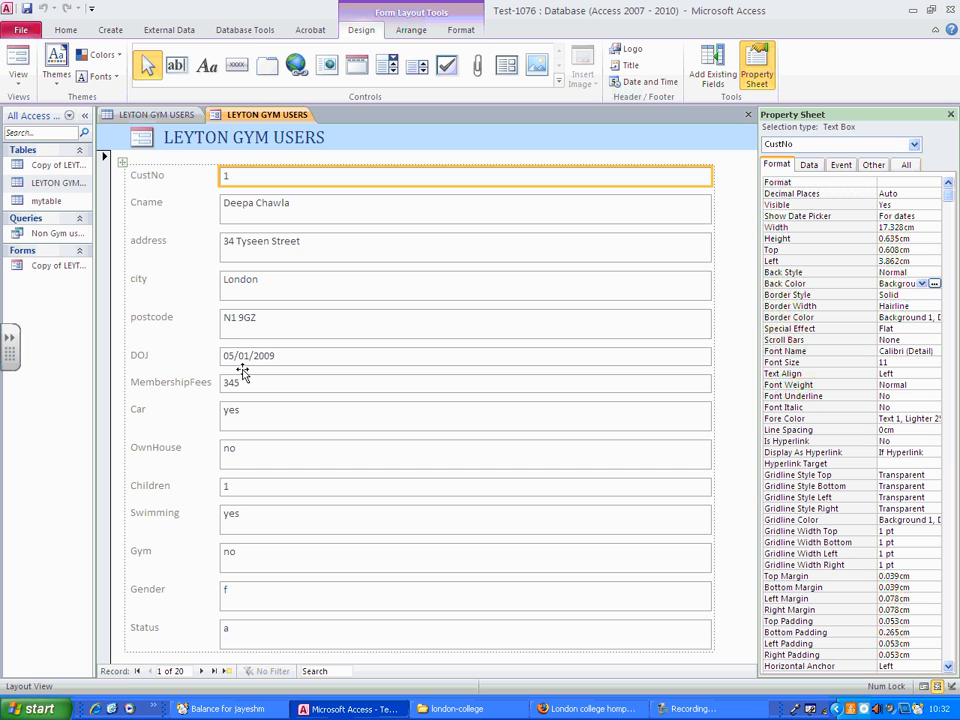
Step: Check the Cname, address and city boxes, then close the auto-created form without saving
{"action": "left_click", "coordinate": [293, 208]}
{"action": "left_click", "coordinate": [293, 258]}
{"action": "left_click", "coordinate": [295, 286]}
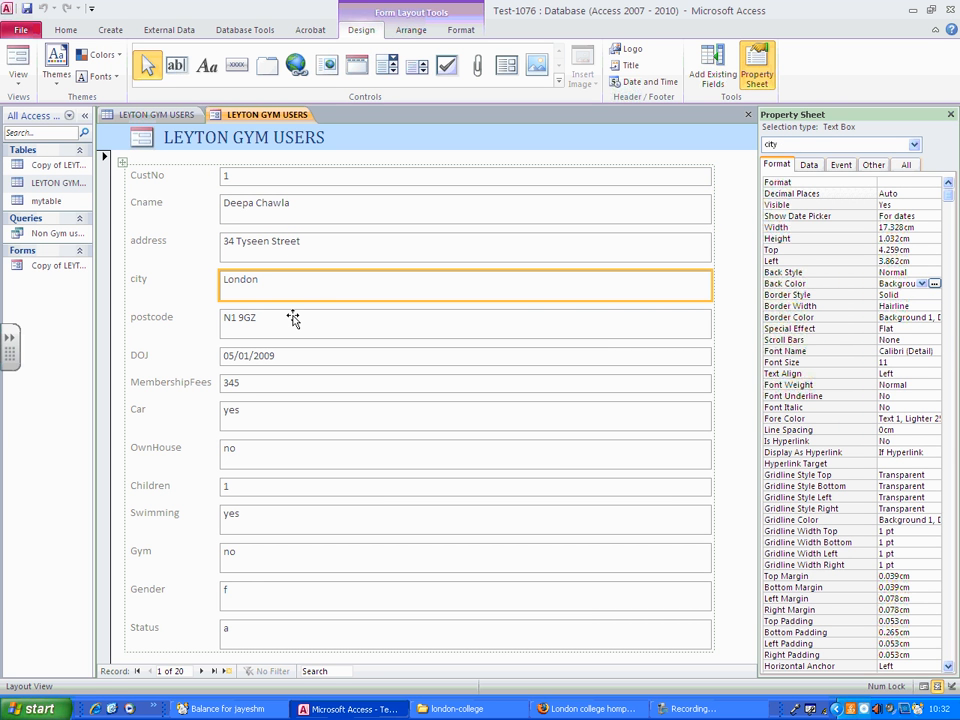
{"action": "right_click", "coordinate": [274, 114]}
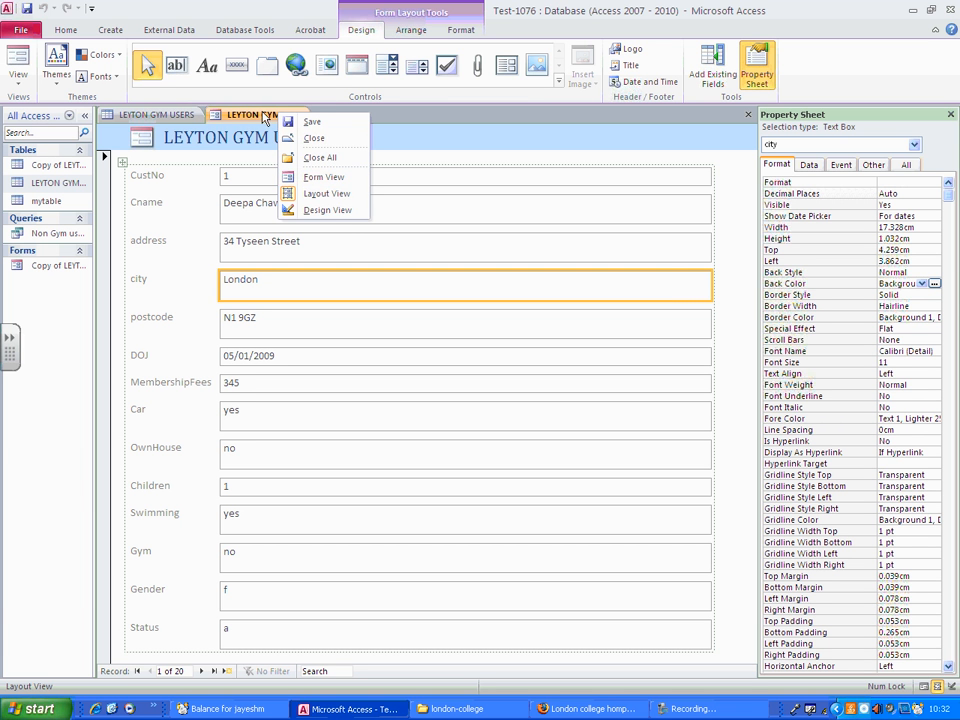
{"action": "left_click", "coordinate": [314, 138]}
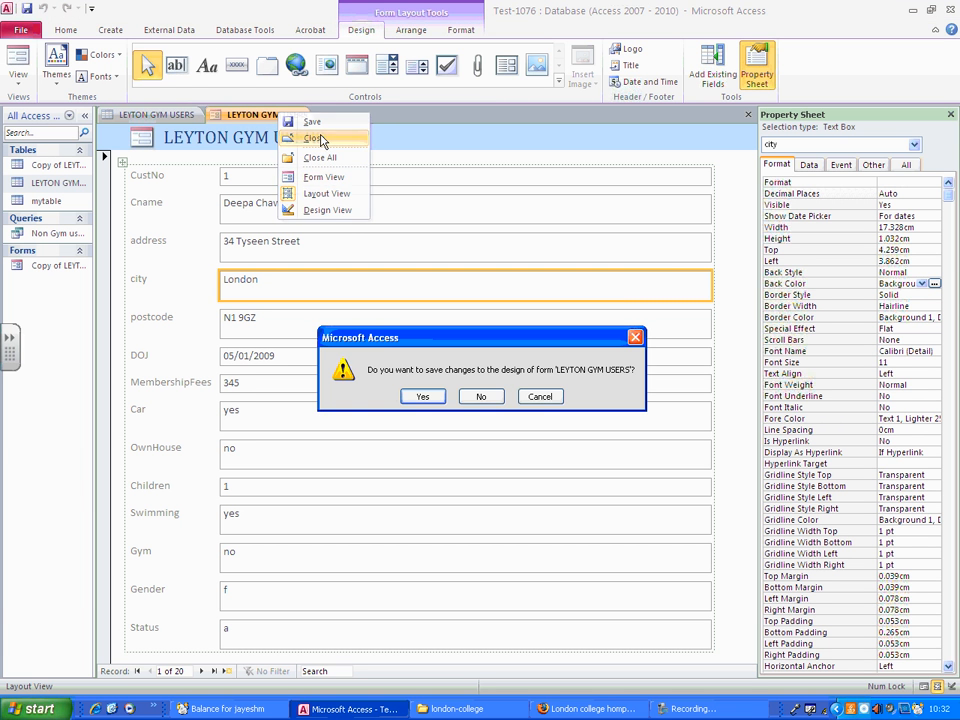
{"action": "left_click", "coordinate": [481, 397]}
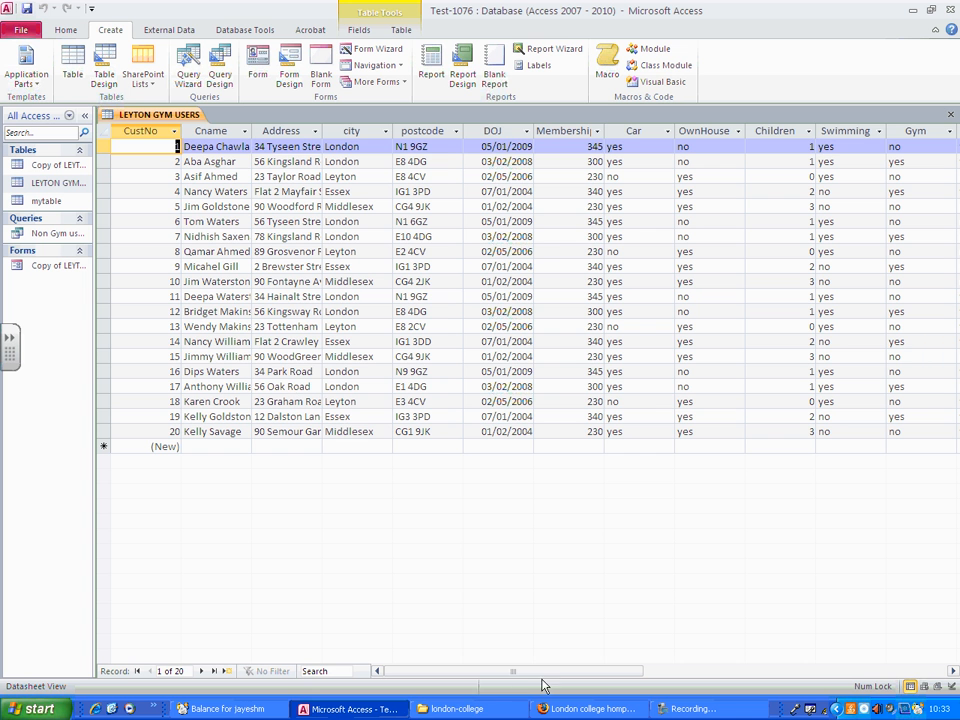
Step: Select the CustNo, Cname and Address columns, then call up the table's view options
{"action": "left_click", "coordinate": [145, 130]}
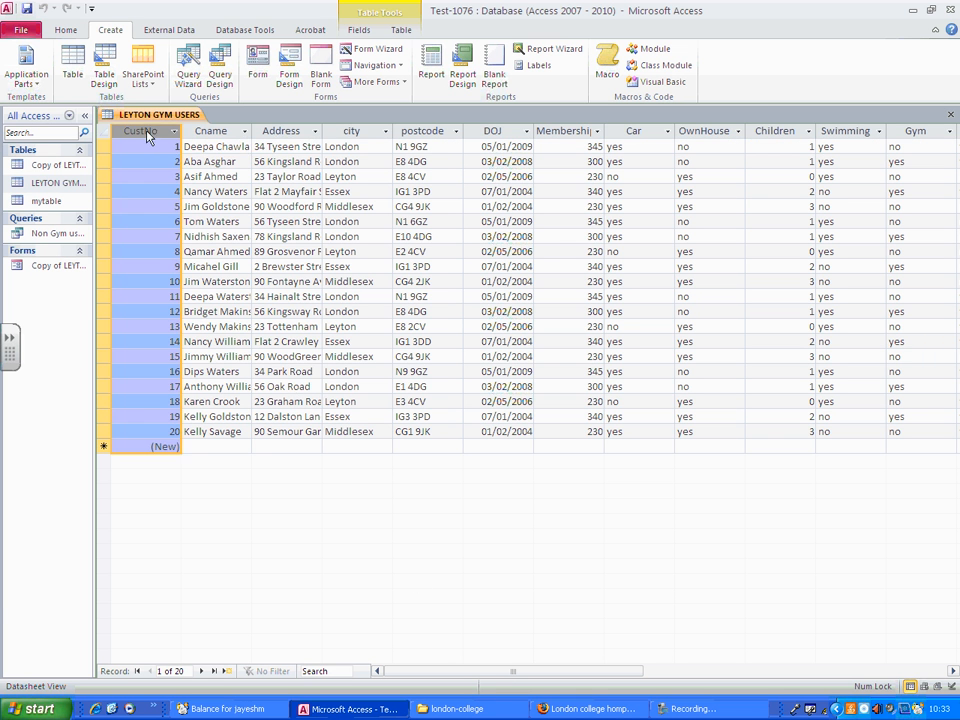
{"action": "left_click", "coordinate": [220, 130]}
{"action": "left_click", "coordinate": [295, 130]}
{"action": "right_click", "coordinate": [152, 115]}
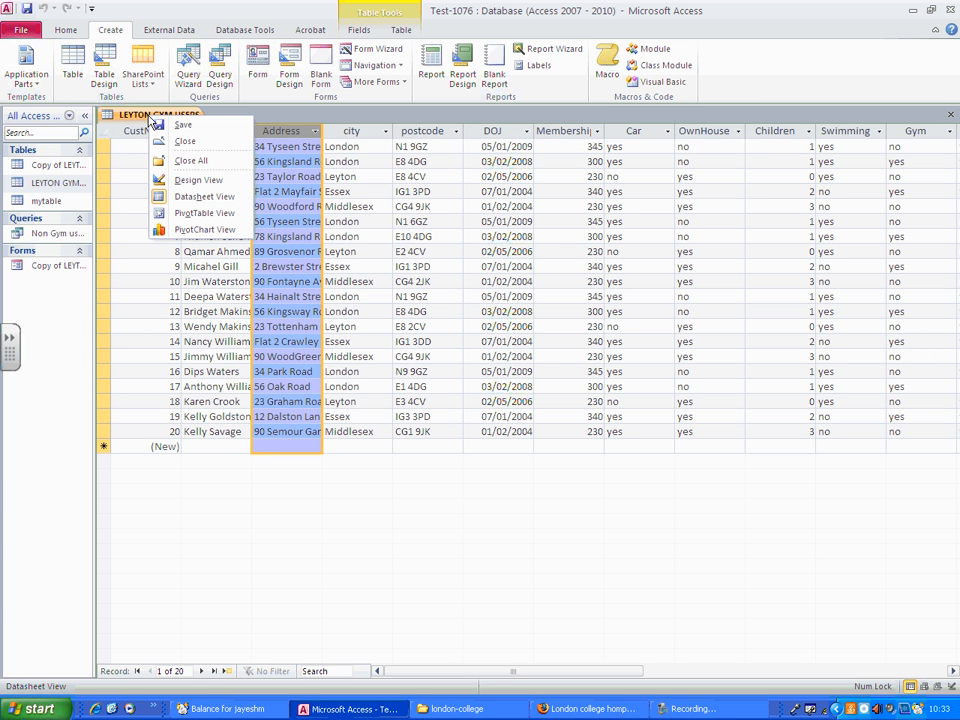
Step: In Design View, step through every field name from Cname down to Status
{"action": "left_click", "coordinate": [200, 180]}
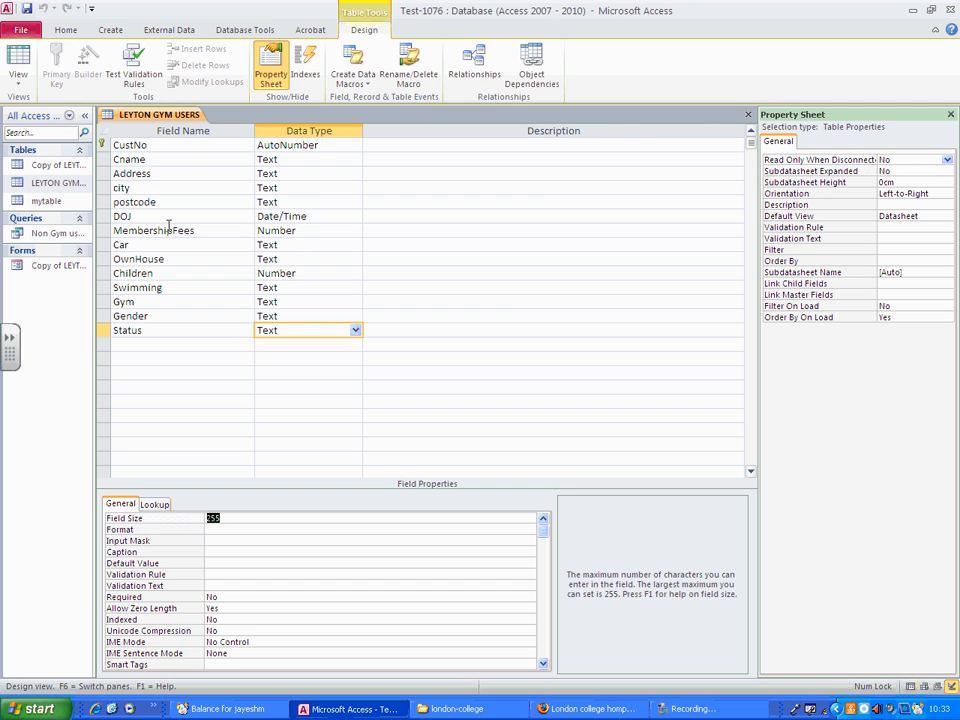
{"action": "left_click", "coordinate": [154, 162]}
{"action": "left_click", "coordinate": [155, 174]}
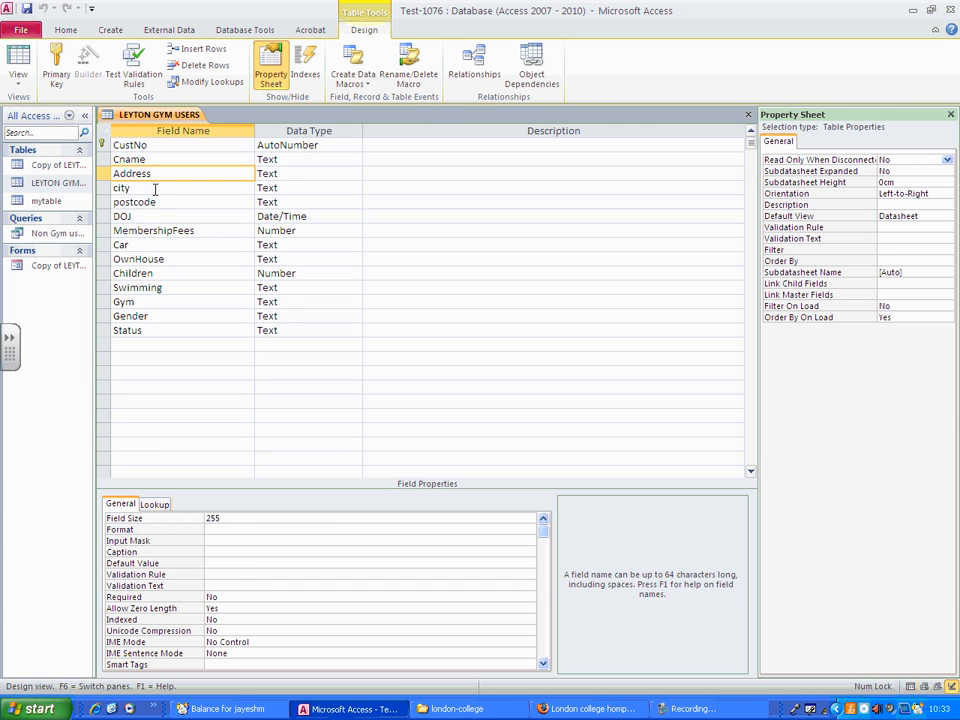
{"action": "left_click", "coordinate": [154, 188]}
{"action": "left_click", "coordinate": [154, 202]}
{"action": "left_click", "coordinate": [156, 216]}
{"action": "left_click", "coordinate": [155, 230]}
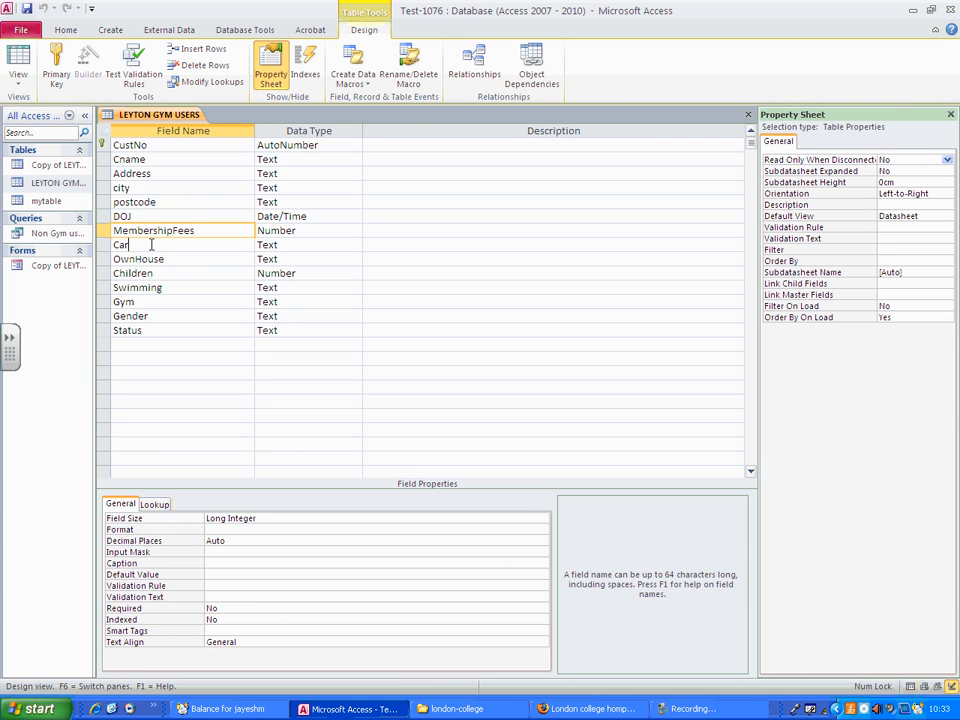
{"action": "left_click", "coordinate": [122, 245]}
{"action": "left_click", "coordinate": [125, 259]}
{"action": "left_click", "coordinate": [127, 273]}
{"action": "left_click", "coordinate": [135, 287]}
{"action": "left_click", "coordinate": [143, 301]}
{"action": "left_click", "coordinate": [142, 316]}
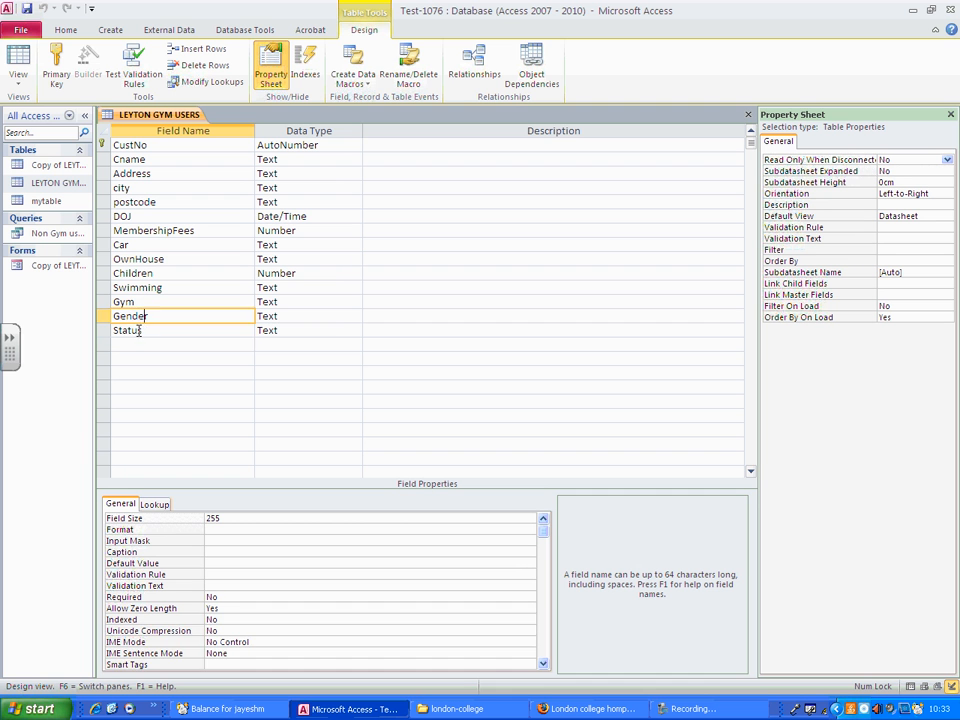
{"action": "left_click", "coordinate": [142, 331]}
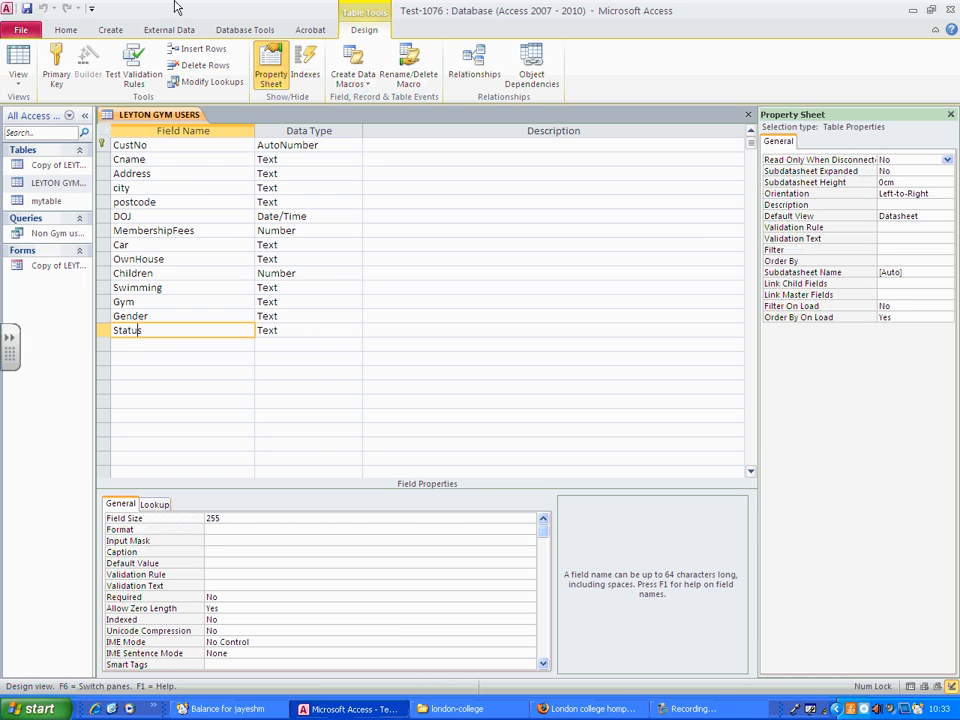
Step: Return the LEYTON GYM USERS table to Datasheet View
{"action": "right_click", "coordinate": [167, 116]}
{"action": "left_click", "coordinate": [160, 118]}
{"action": "right_click", "coordinate": [166, 117]}
{"action": "left_click", "coordinate": [222, 196]}
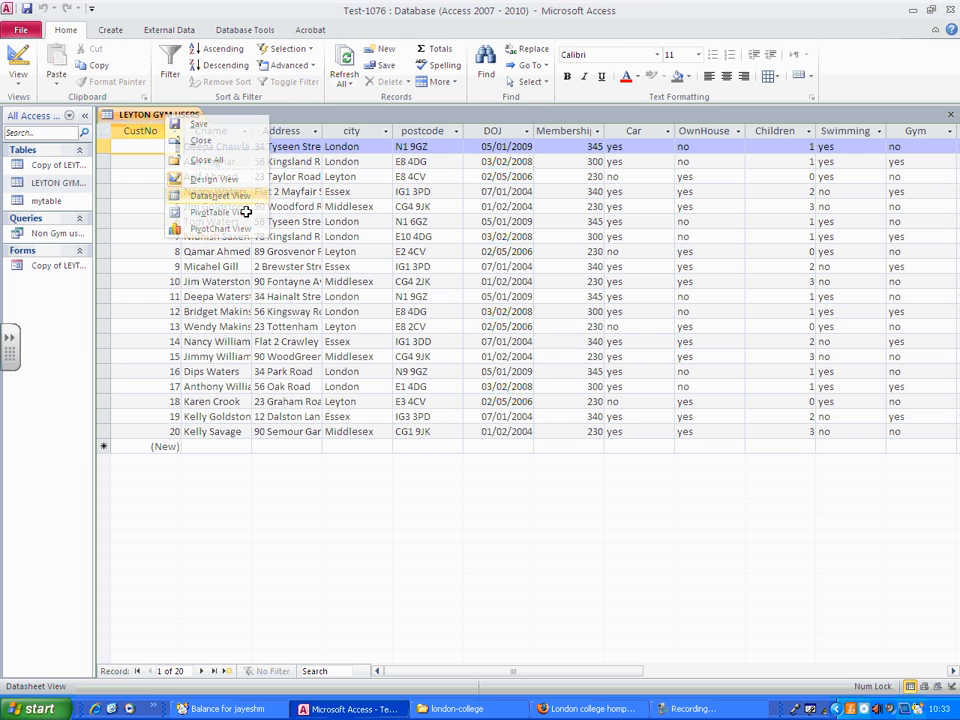
Step: Start the Form Wizard with LEYTON GYM USERS chosen as the source table
{"action": "left_click", "coordinate": [110, 30]}
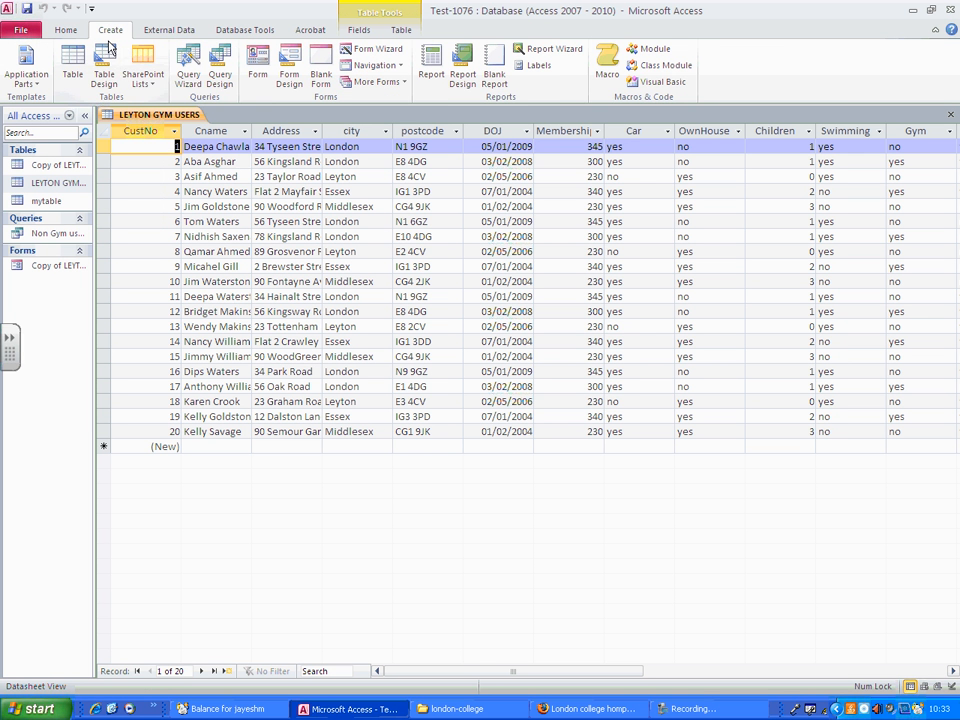
{"action": "left_click", "coordinate": [386, 58]}
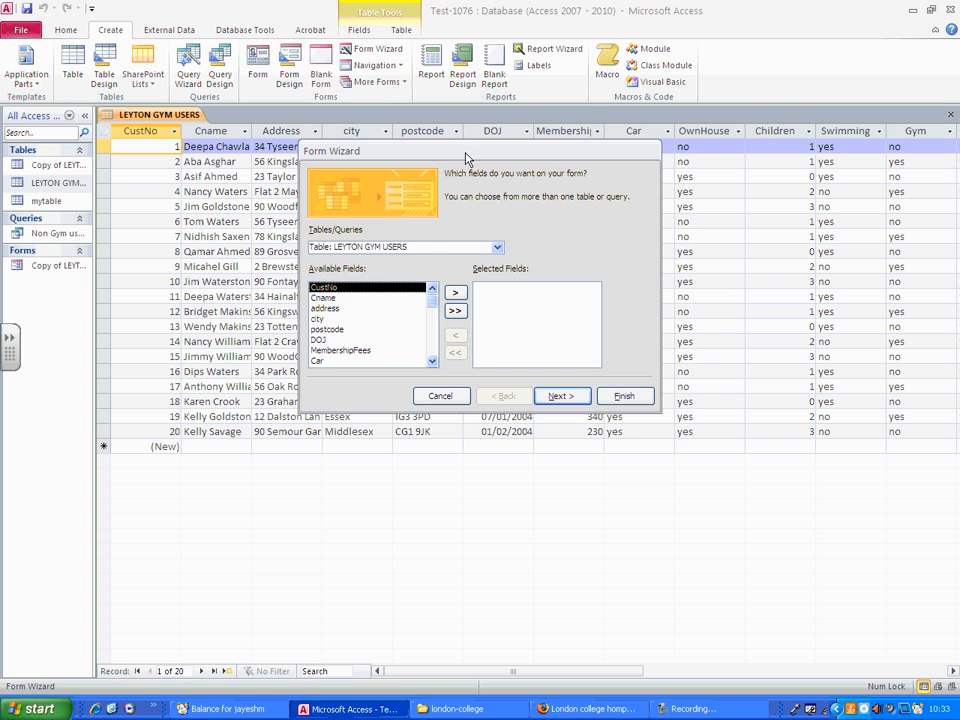
{"action": "left_click_drag", "start_coordinate": [465, 158], "coordinate": [493, 207]}
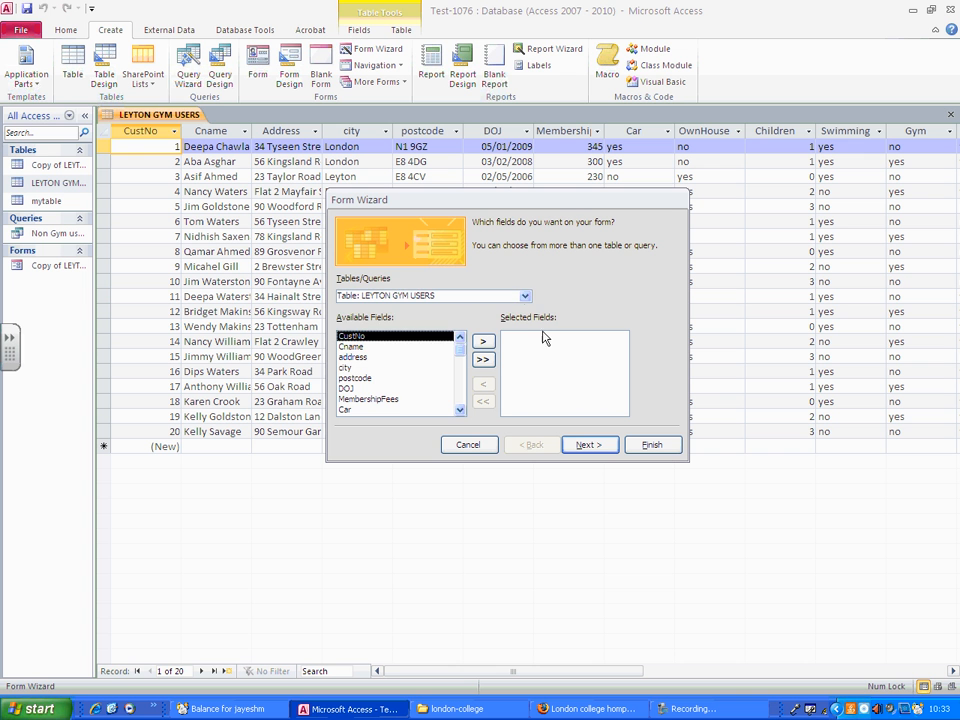
{"action": "left_click", "coordinate": [525, 296]}
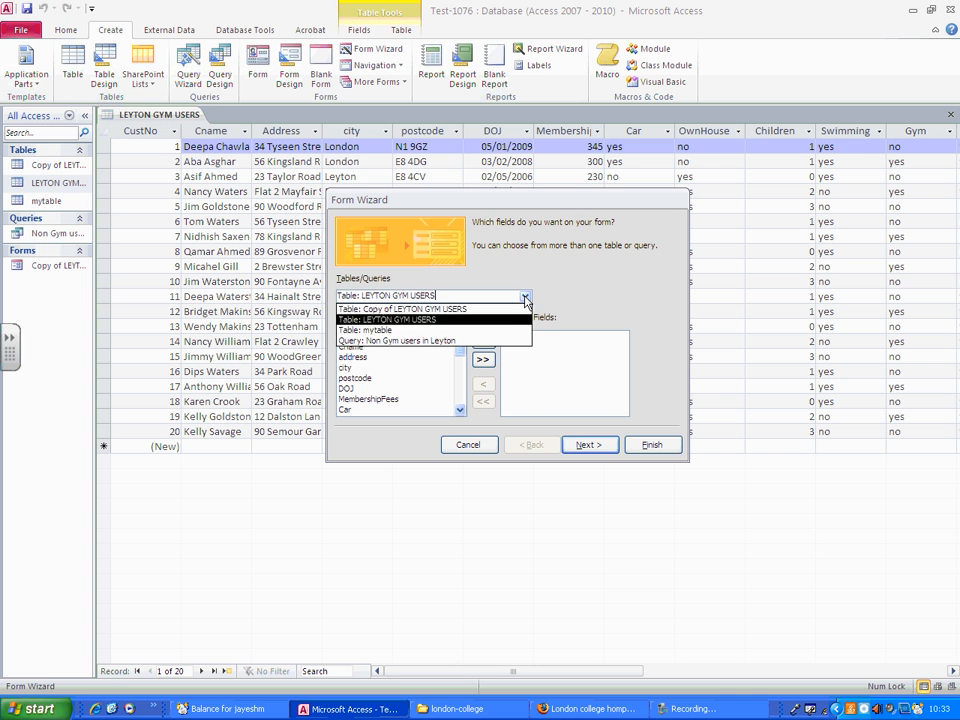
{"action": "left_click", "coordinate": [425, 319]}
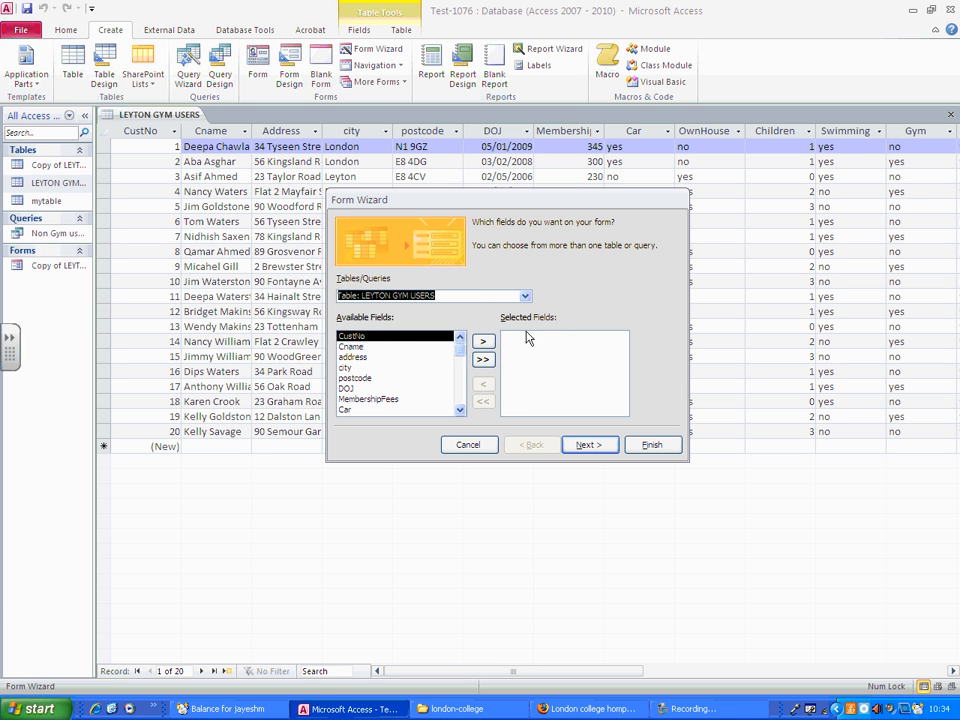
Step: After trying Cname and city individually, add all fields and advance to the layout step
{"action": "left_click", "coordinate": [483, 359]}
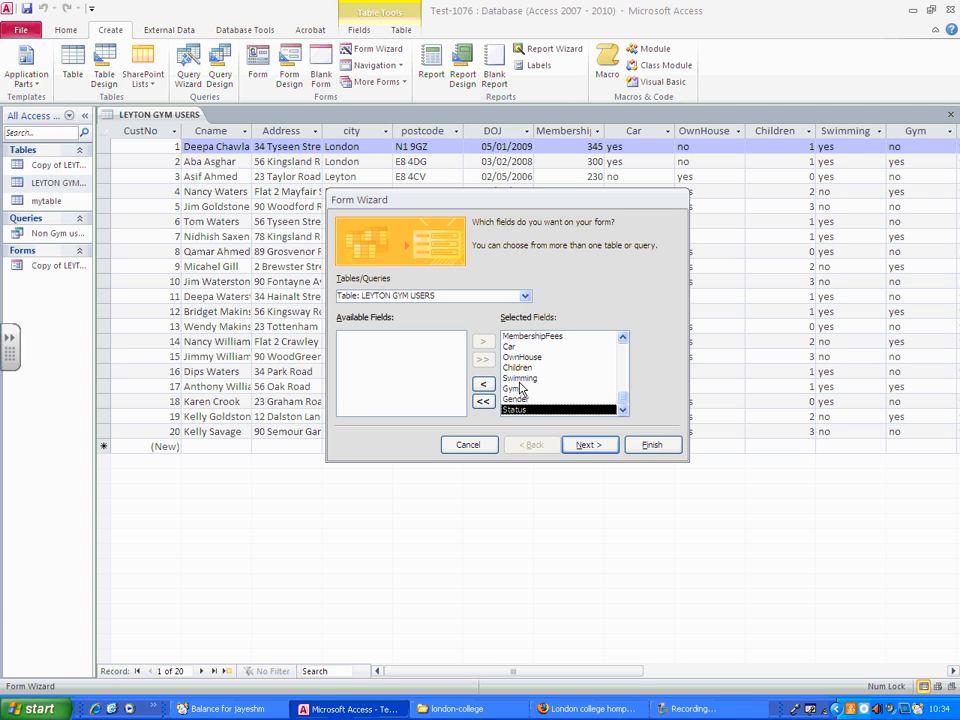
{"action": "left_click", "coordinate": [483, 401]}
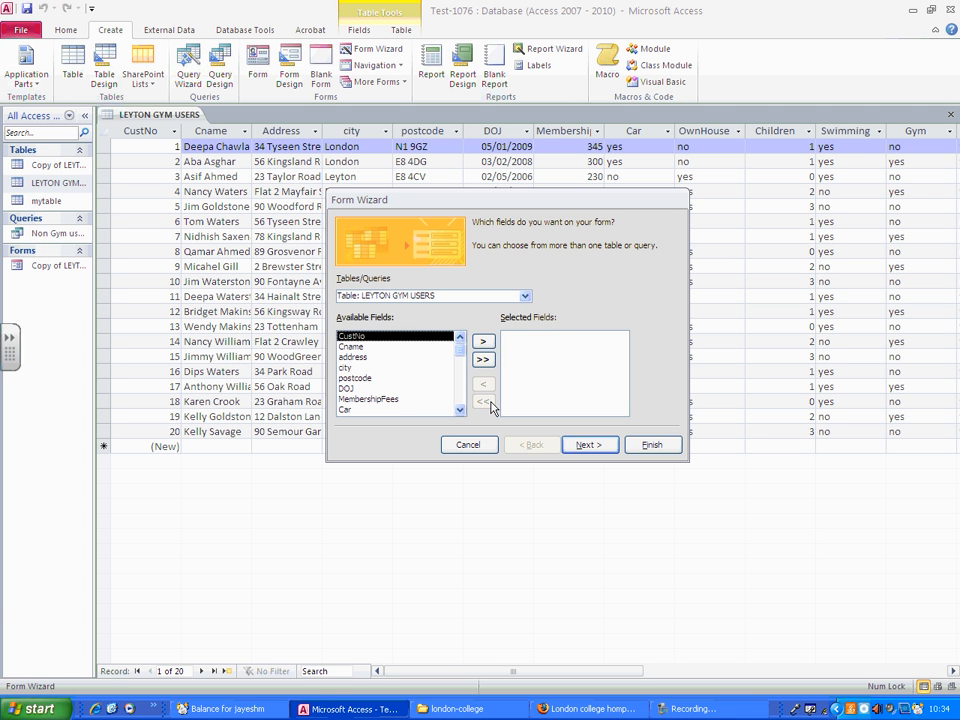
{"action": "left_click", "coordinate": [375, 349]}
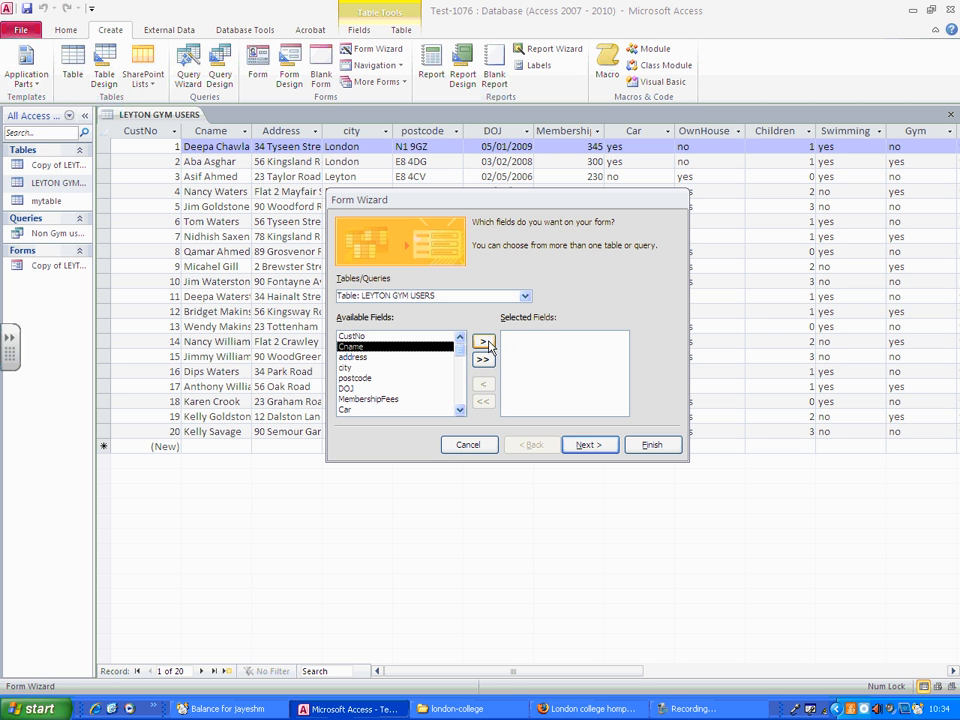
{"action": "left_click", "coordinate": [483, 342]}
{"action": "left_click", "coordinate": [362, 357]}
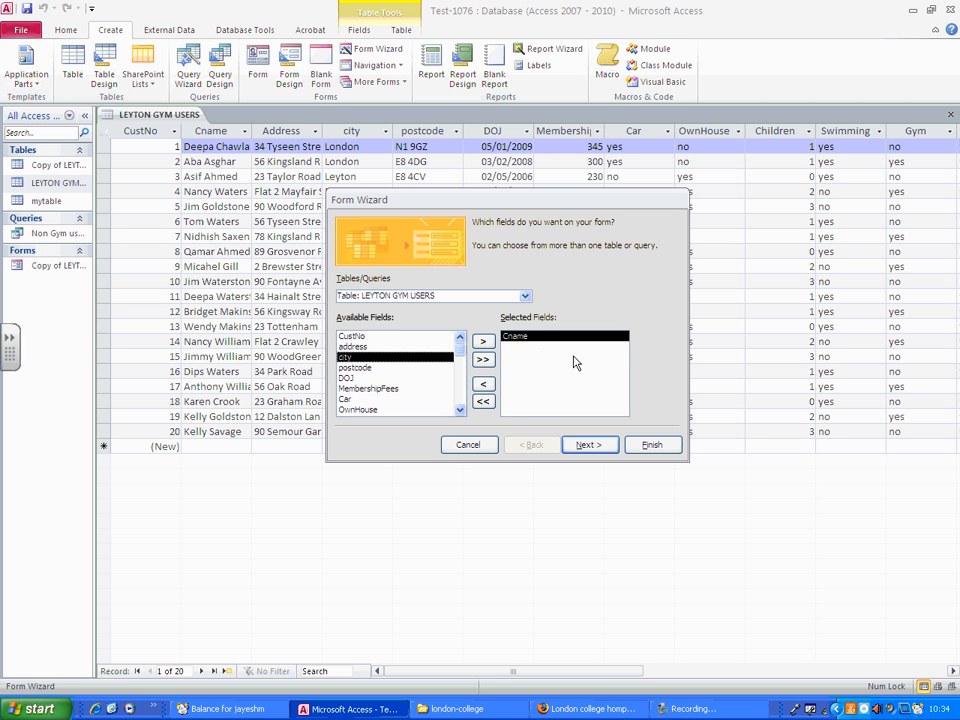
{"action": "left_click", "coordinate": [483, 342]}
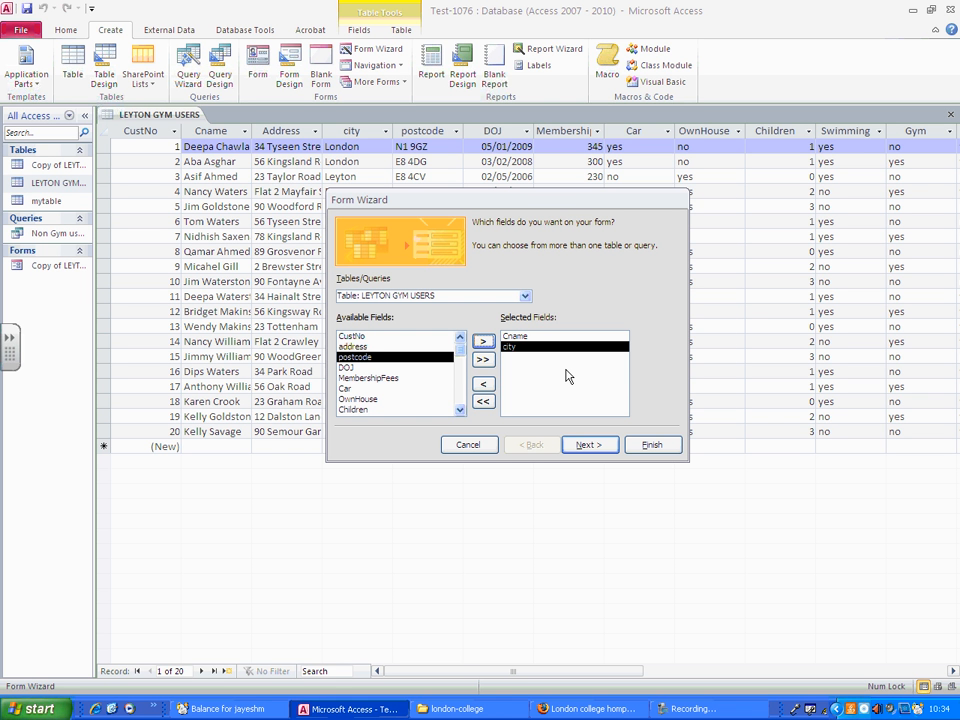
{"action": "left_click", "coordinate": [483, 384]}
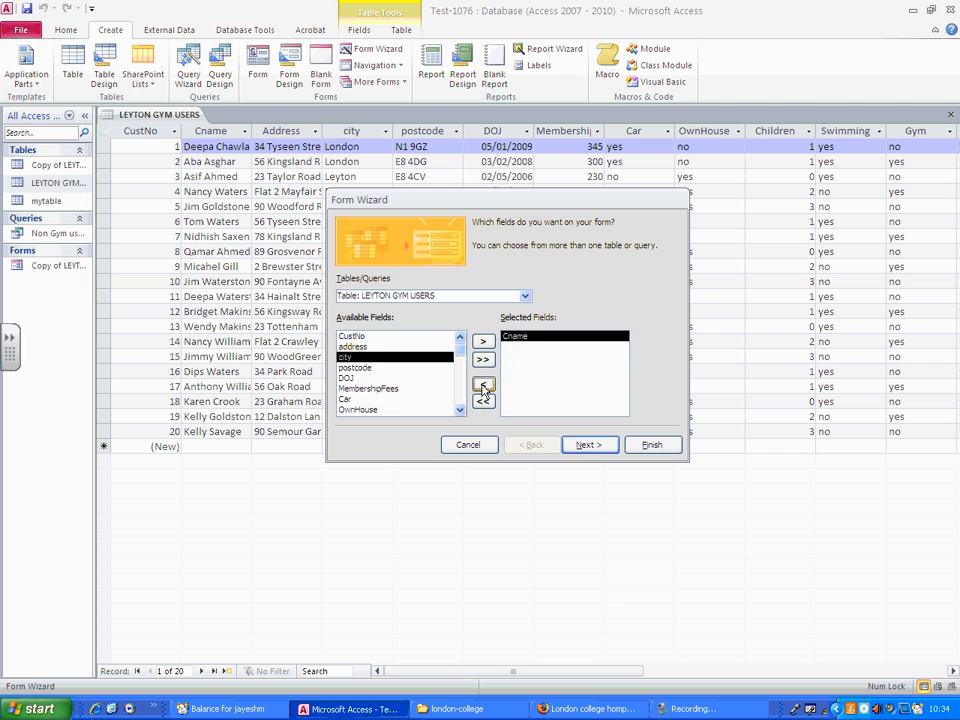
{"action": "left_click", "coordinate": [483, 384]}
{"action": "left_click", "coordinate": [378, 337]}
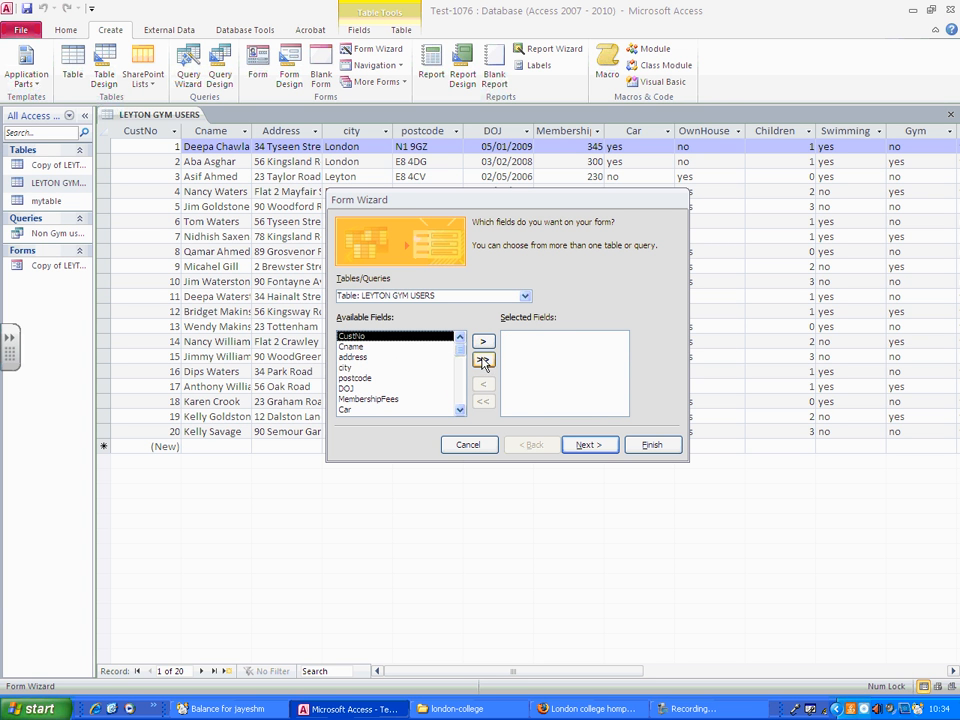
{"action": "left_click", "coordinate": [483, 361]}
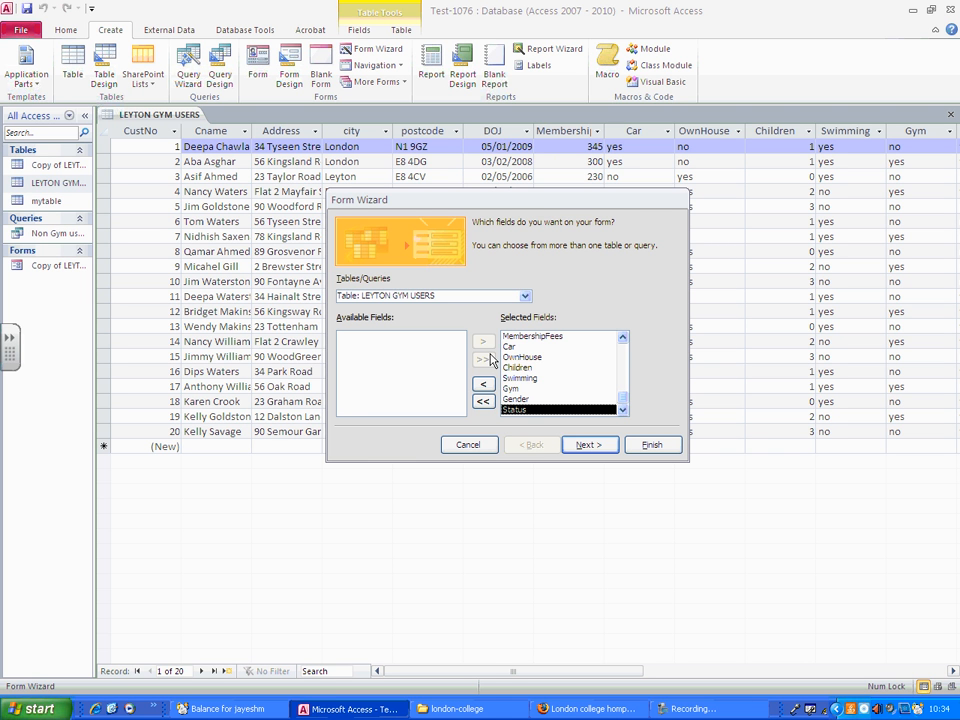
{"action": "left_click", "coordinate": [585, 447]}
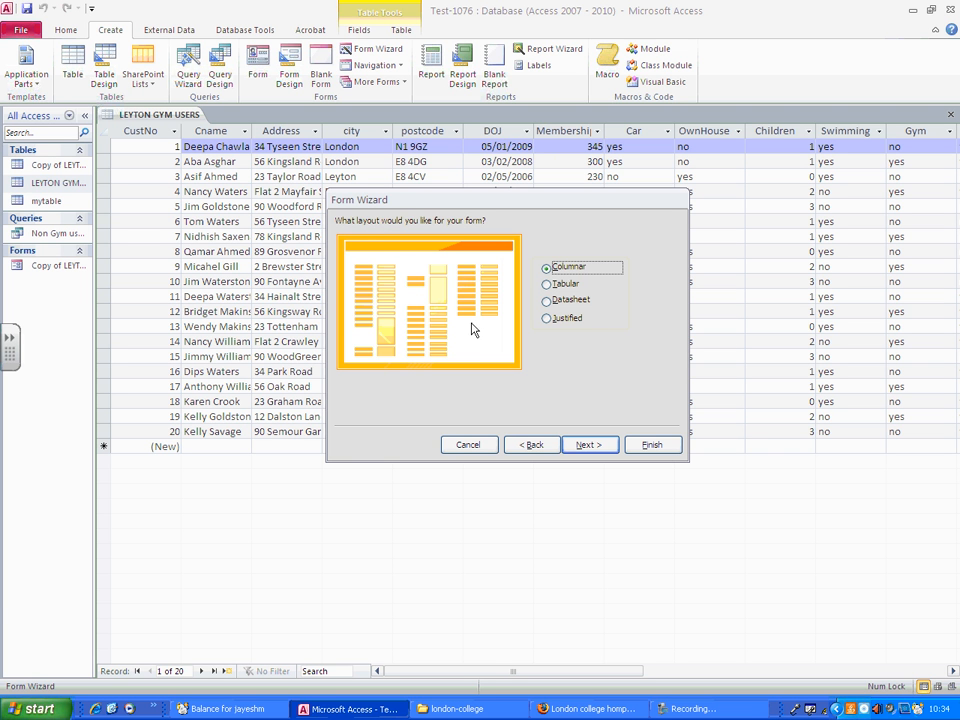
Step: Preview Tabular, Datasheet and Justified layouts, then settle on Columnar and continue
{"action": "left_click", "coordinate": [569, 284]}
{"action": "left_click", "coordinate": [569, 301]}
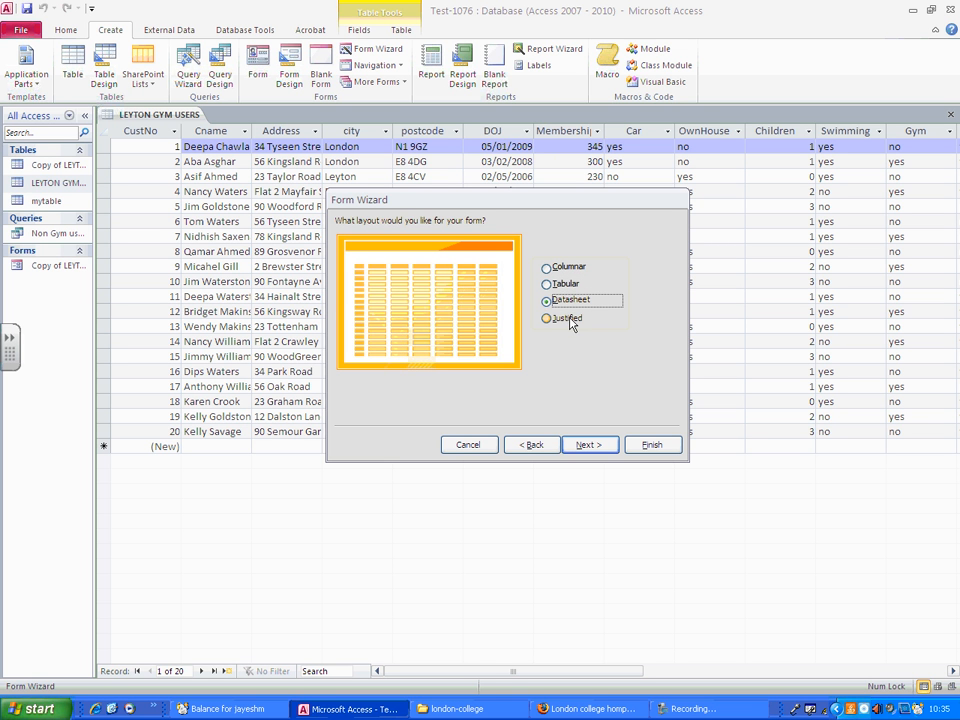
{"action": "left_click", "coordinate": [570, 318]}
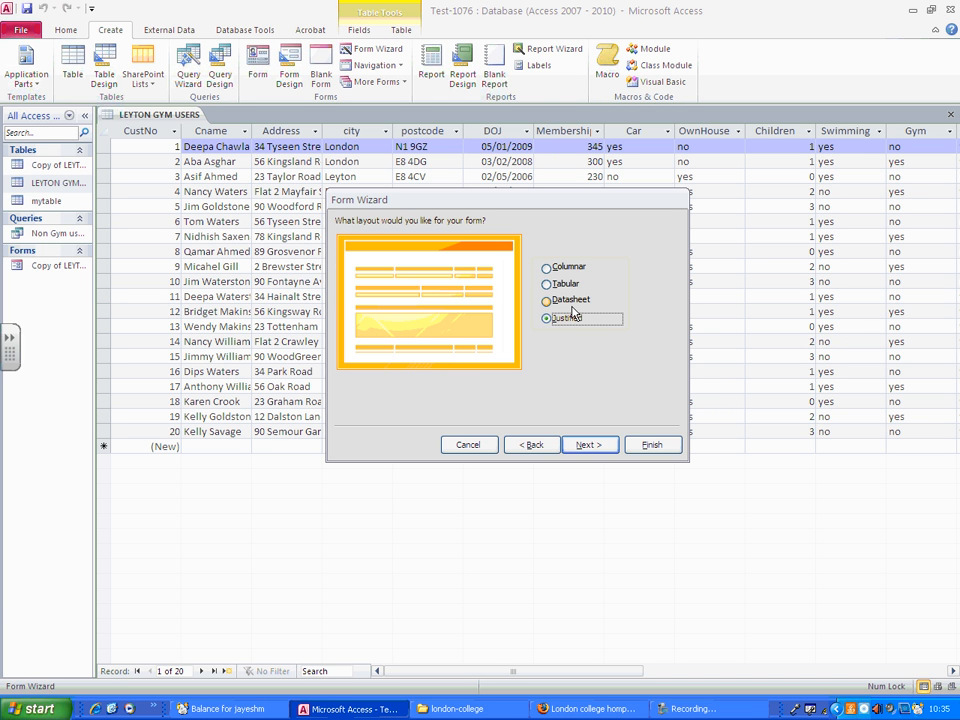
{"action": "left_click", "coordinate": [568, 268]}
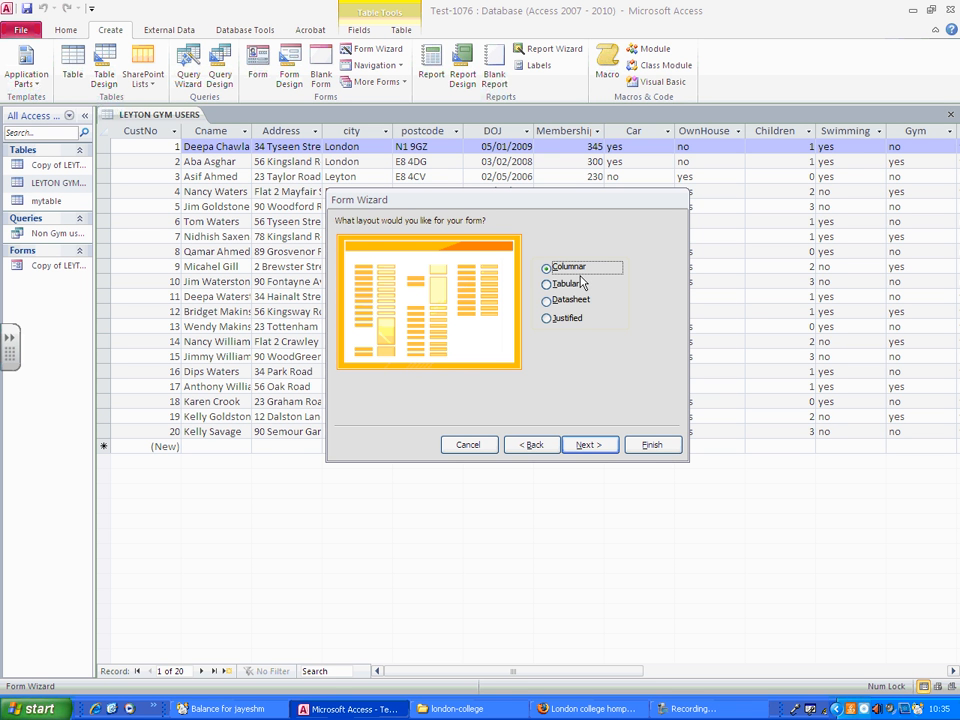
{"action": "left_click", "coordinate": [601, 445]}
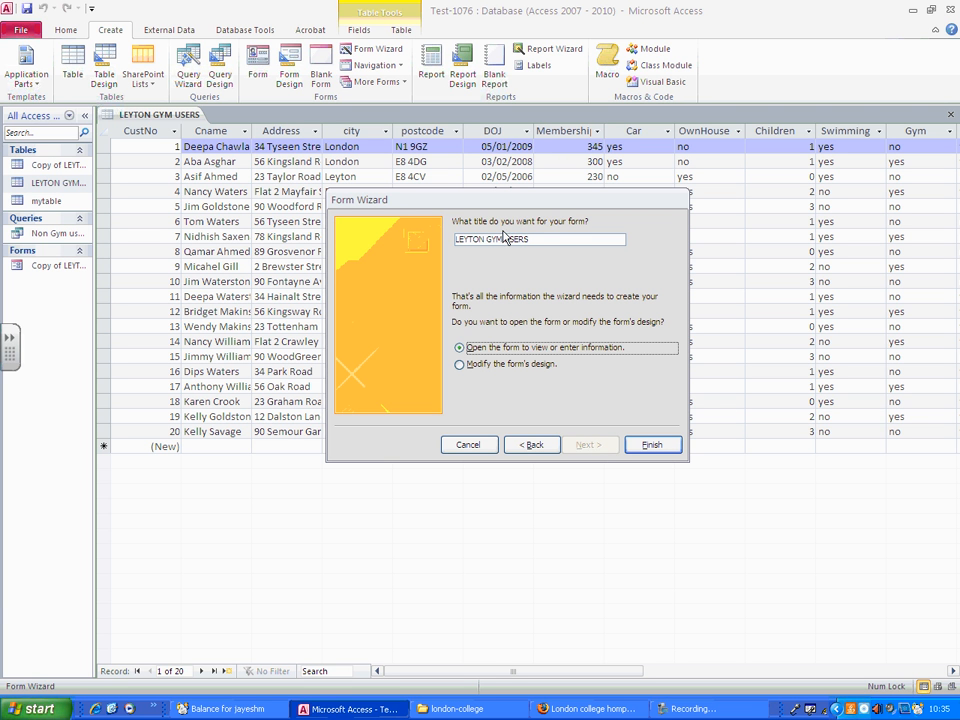
Step: Title the form GYMDATAENTRY and finish the wizard to open it for viewing
{"action": "left_click_drag", "start_coordinate": [575, 237], "coordinate": [377, 232]}
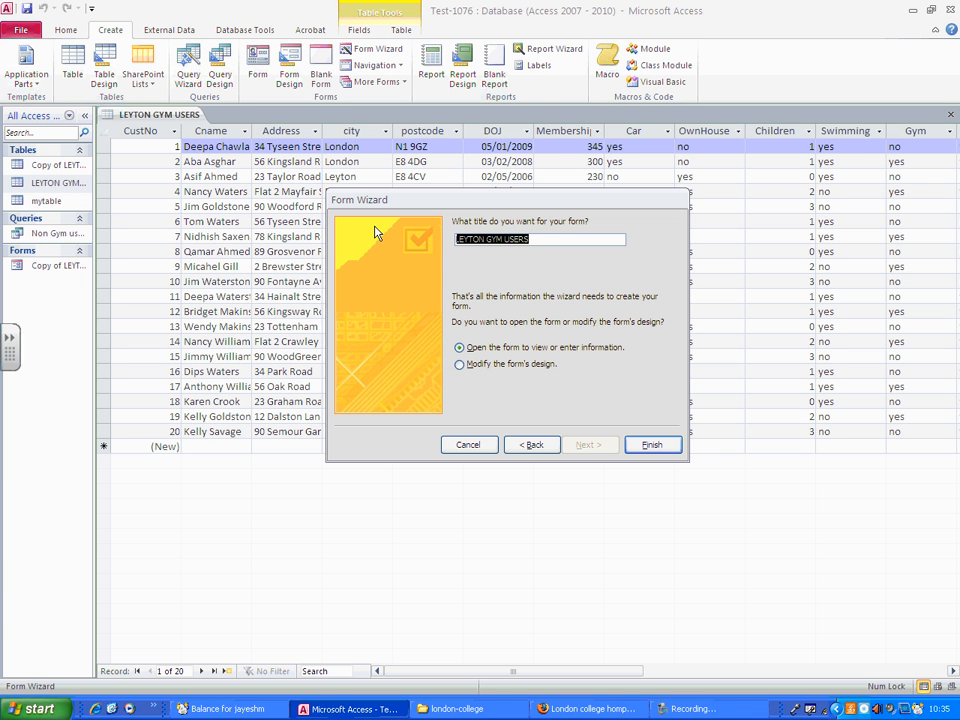
{"action": "type", "text": "GYM"}
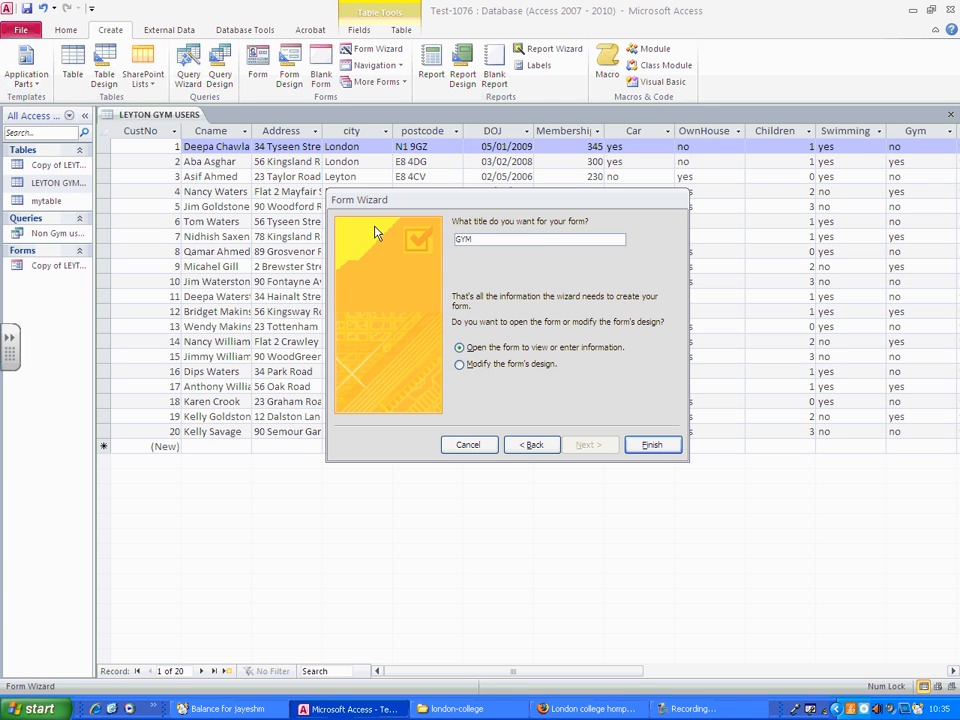
{"action": "type", "text": "DATAENTRY"}
{"action": "left_click", "coordinate": [651, 445]}
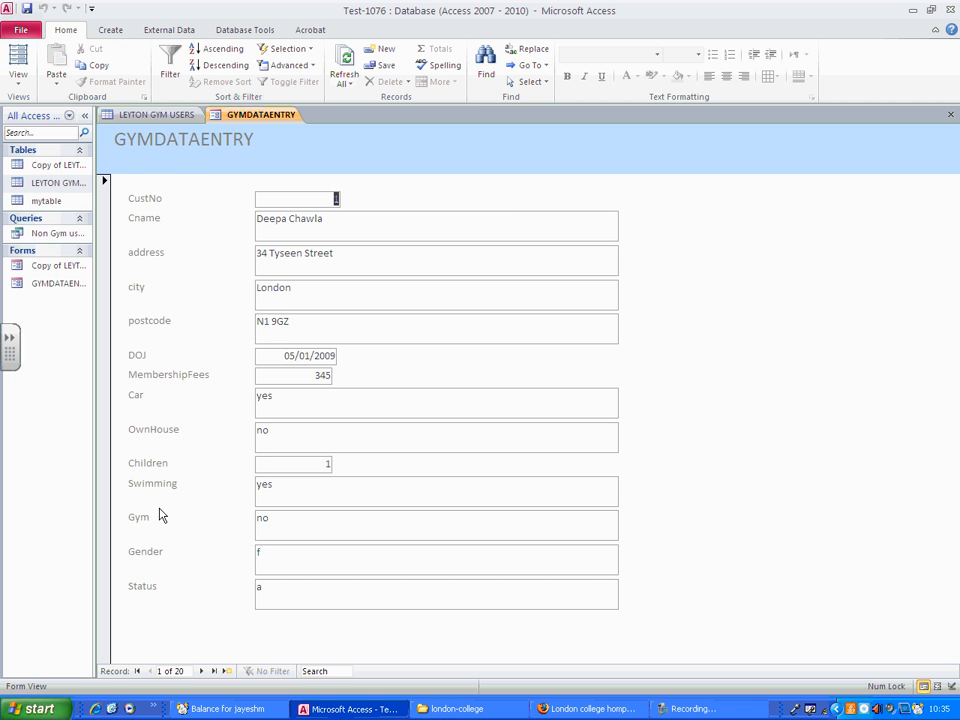
Step: Click around the form's fields and record selector, returning focus to CustNo
{"action": "left_click", "coordinate": [318, 228]}
{"action": "left_click", "coordinate": [12, 345]}
{"action": "left_click", "coordinate": [15, 198]}
{"action": "mouse_move", "coordinate": [237, 650]}
{"action": "left_mouse_down"}
{"action": "mouse_move", "coordinate": [112, 648]}
{"action": "mouse_move", "coordinate": [168, 692]}
{"action": "mouse_move", "coordinate": [381, 668]}
{"action": "mouse_move", "coordinate": [227, 644]}
{"action": "left_mouse_up"}
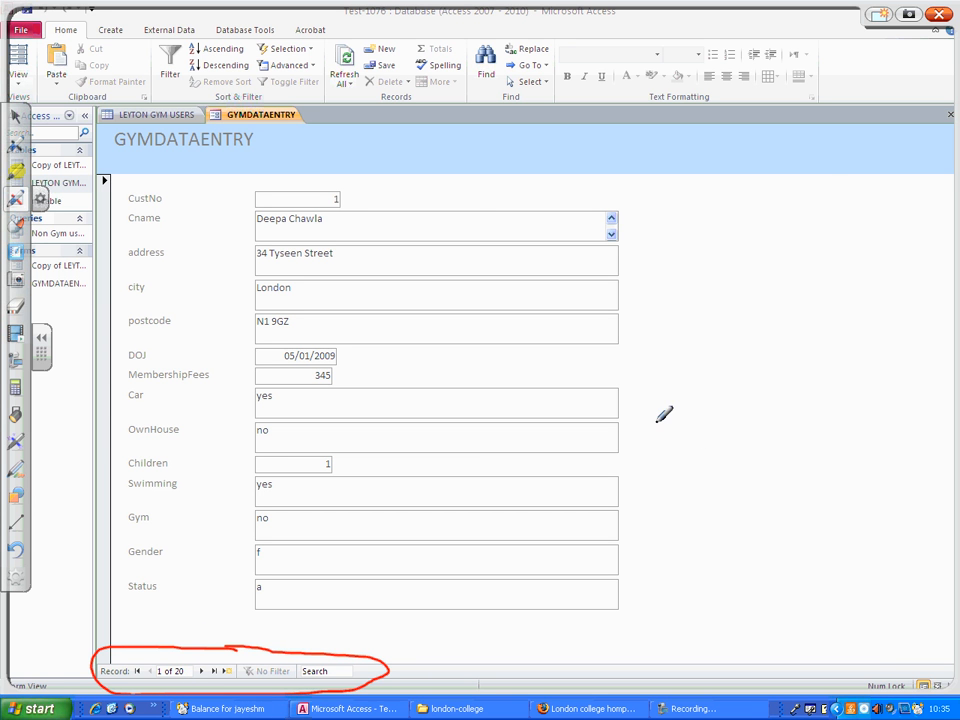
{"action": "left_click", "coordinate": [15, 117]}
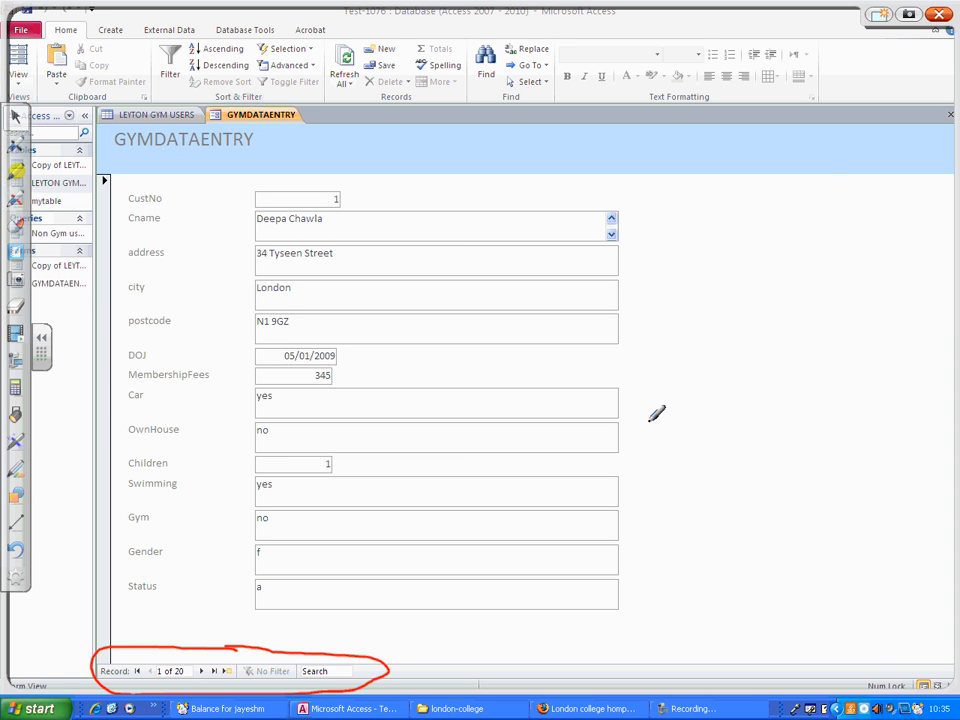
{"action": "left_click", "coordinate": [335, 200]}
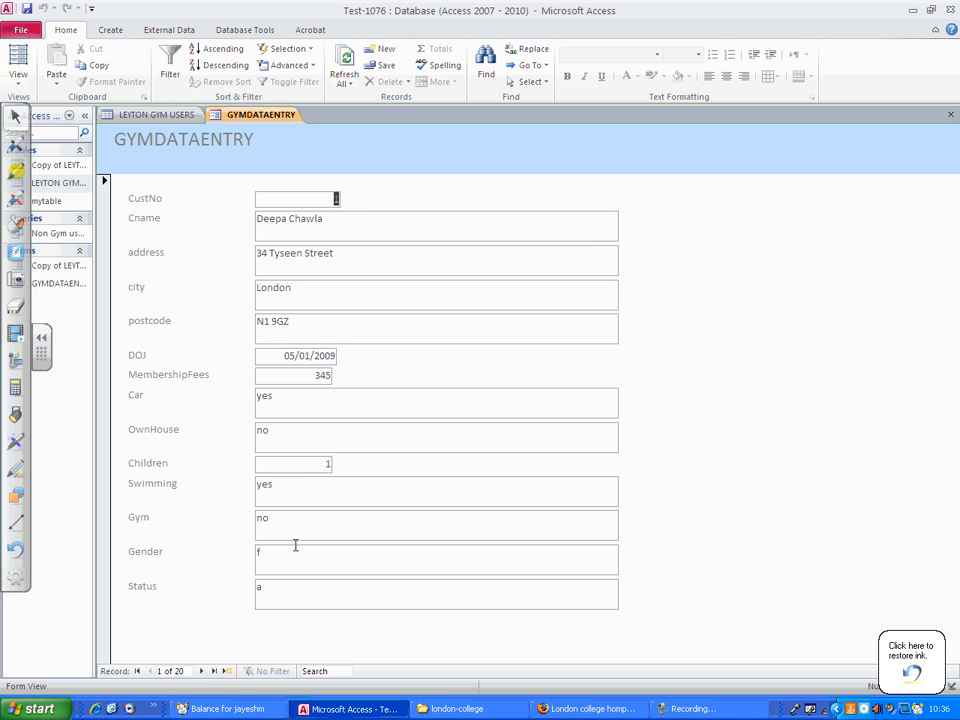
Step: Step forward five records, jump to the last record, then start blank record 21
{"action": "left_click", "coordinate": [201, 672]}
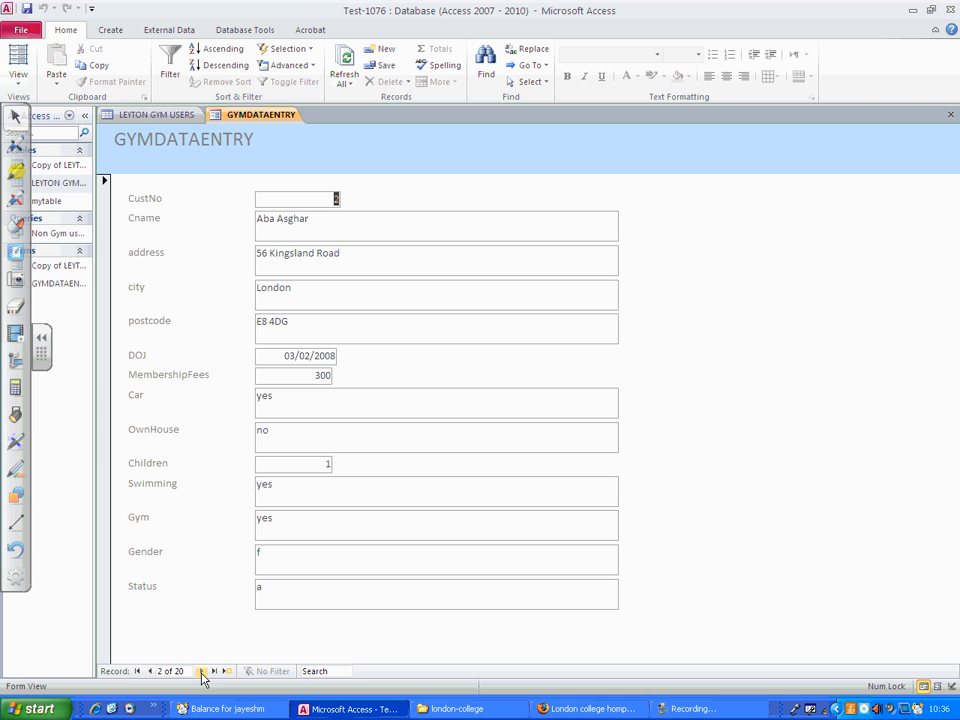
{"action": "left_click", "coordinate": [201, 671]}
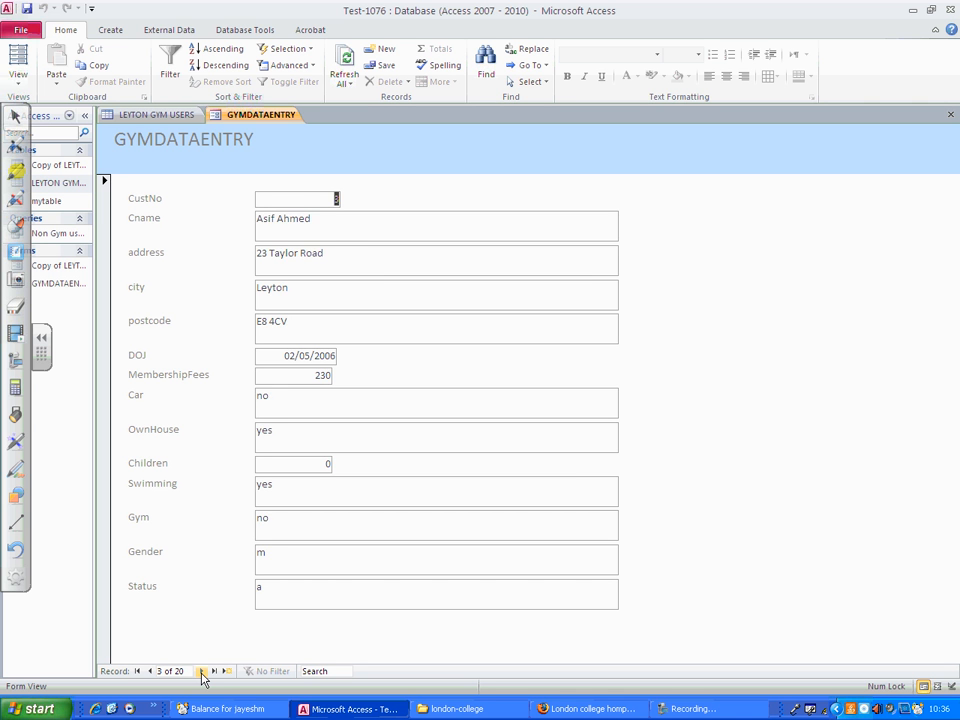
{"action": "left_click", "coordinate": [201, 671]}
{"action": "left_click", "coordinate": [201, 671]}
{"action": "left_click", "coordinate": [201, 671]}
{"action": "left_click", "coordinate": [201, 671]}
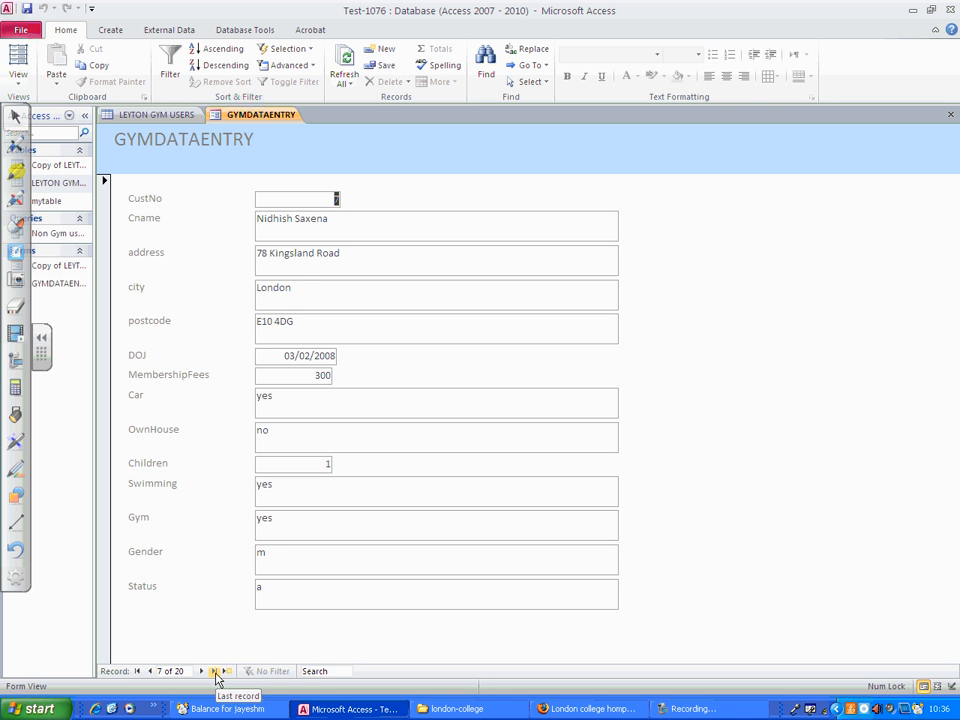
{"action": "left_click", "coordinate": [216, 673]}
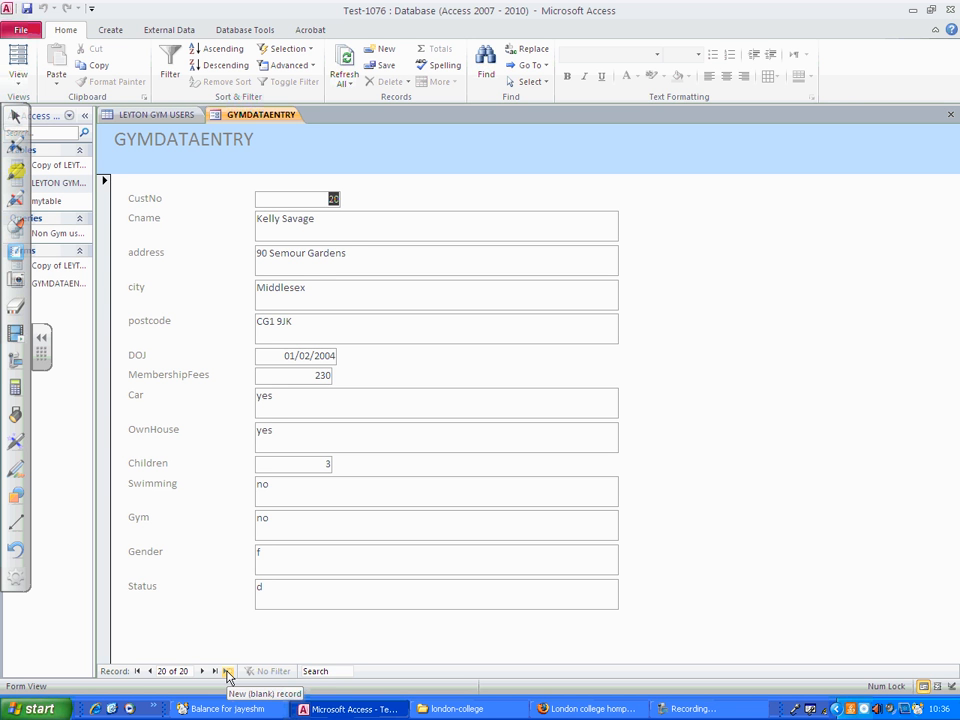
{"action": "left_click", "coordinate": [228, 672]}
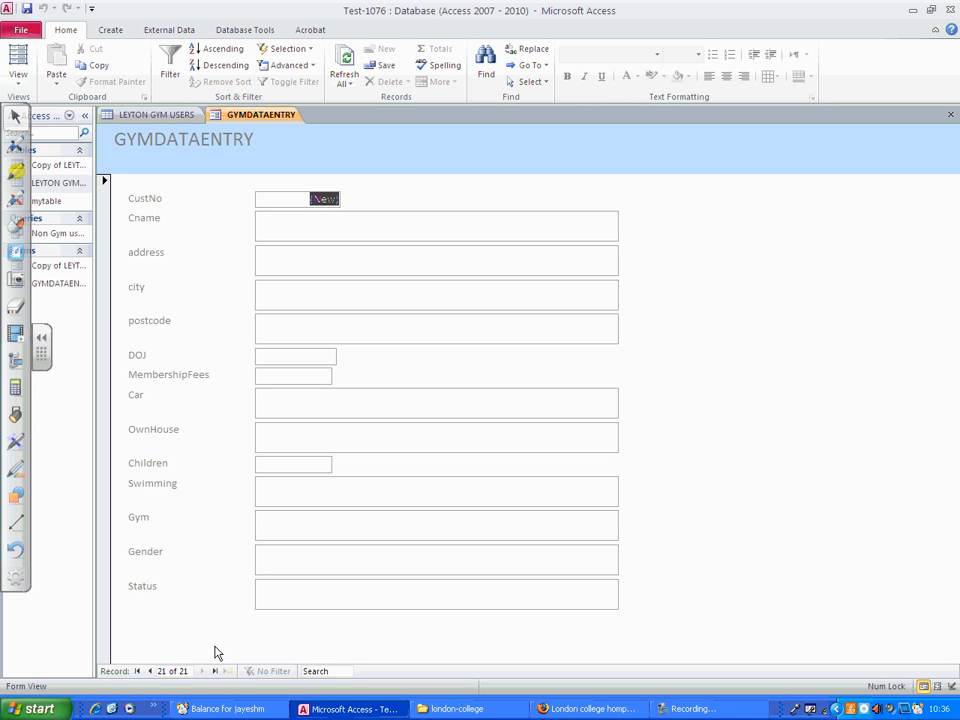
Step: Enter the new customer's name, address, city and postcode in record 21
{"action": "key", "text": "2"}
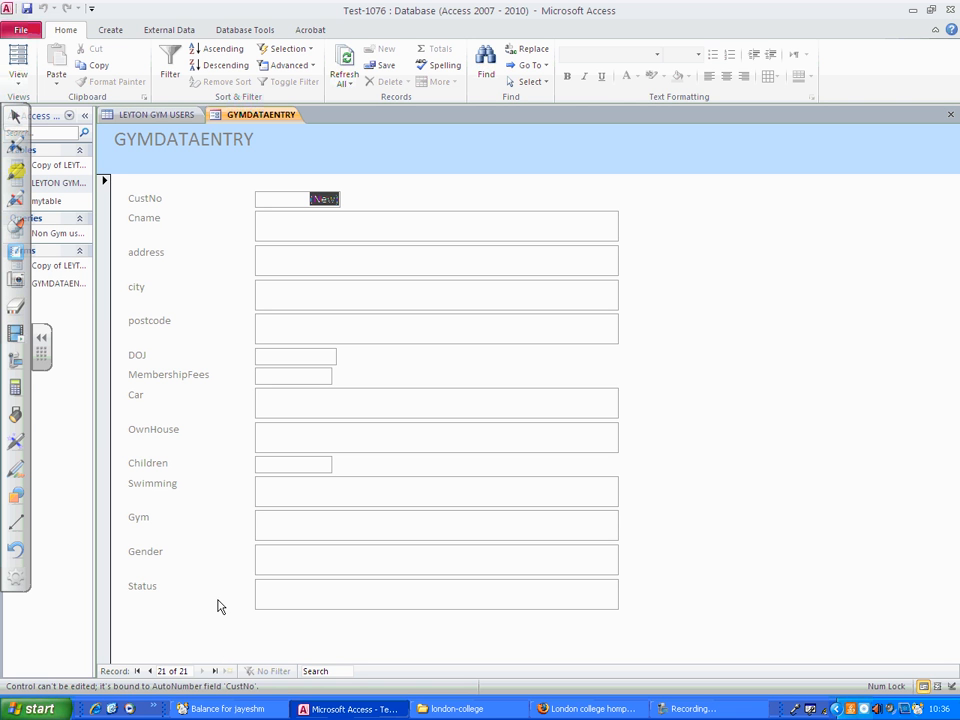
{"action": "left_click", "coordinate": [341, 215]}
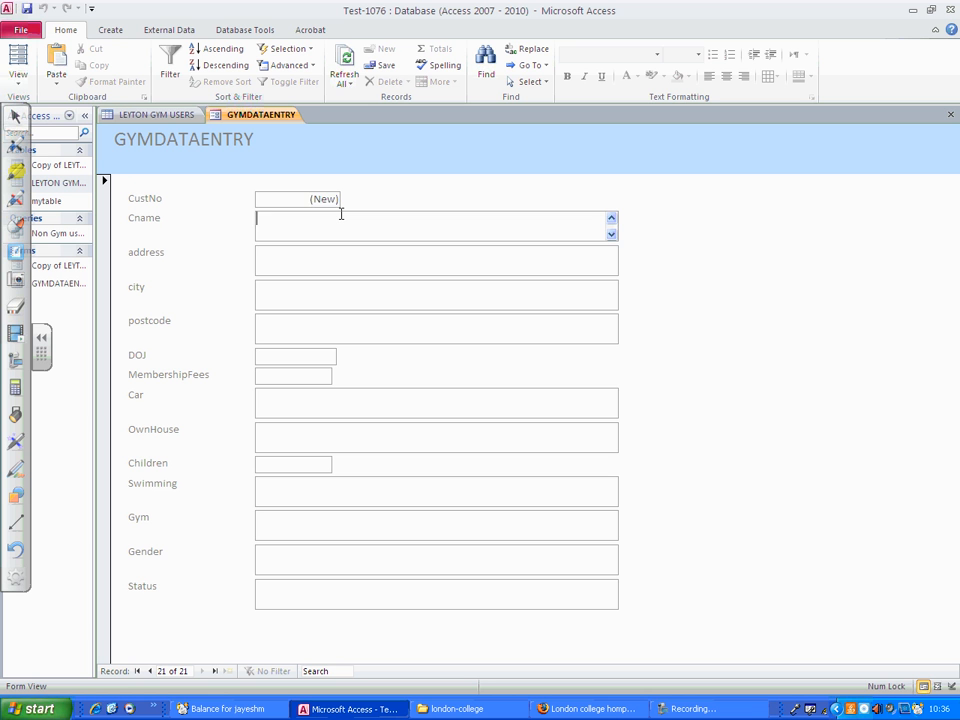
{"action": "type", "text": "James"}
{"action": "key", "text": "Tab"}
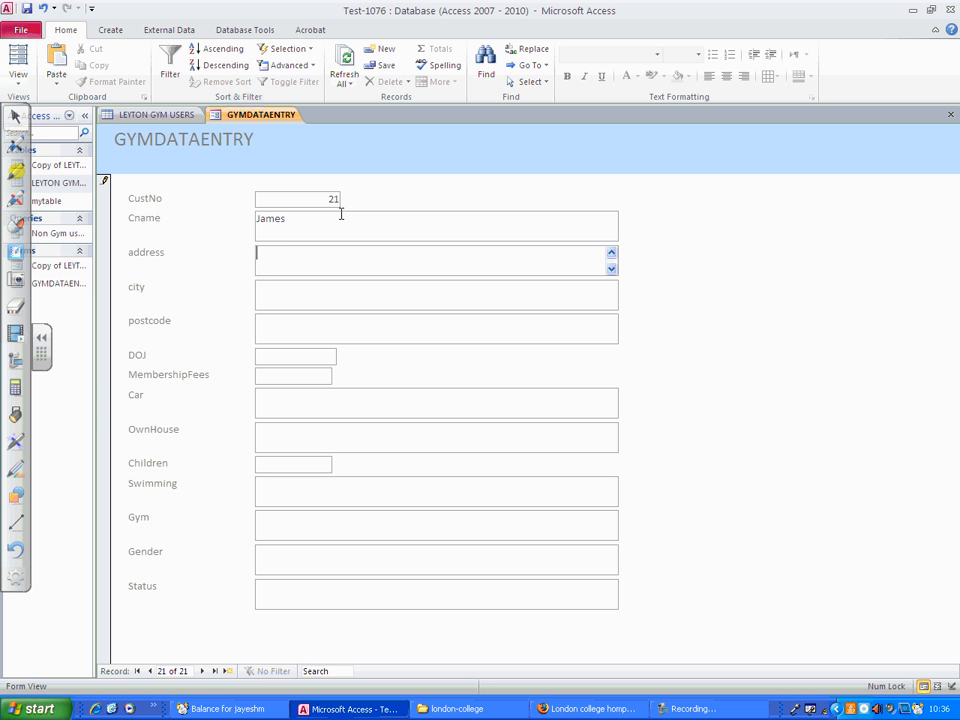
{"action": "type", "text": "London"}
{"action": "key", "text": "Tab"}
{"action": "type", "text": "london"}
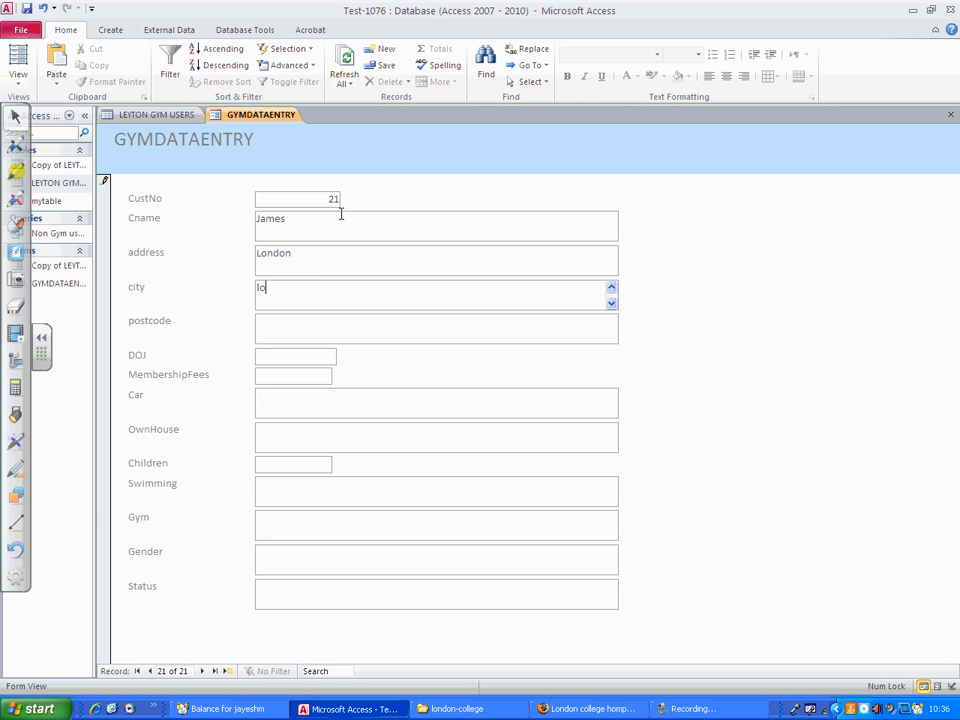
{"action": "key", "text": "Tab"}
{"action": "type", "text": "e"}
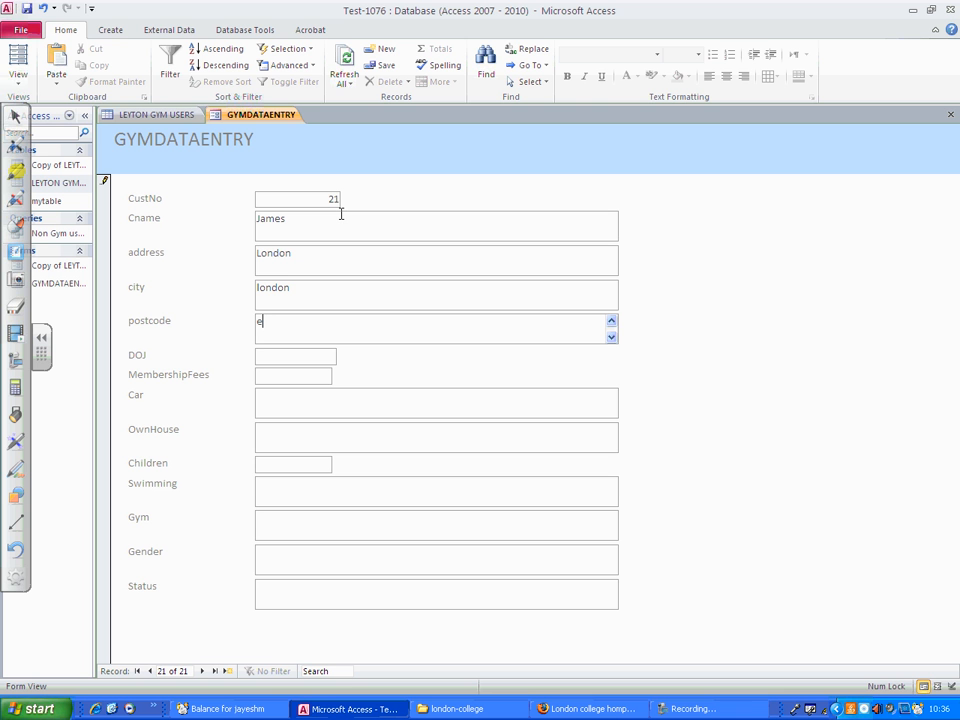
{"action": "type", "text": "8 6dg"}
{"action": "key", "text": "Tab"}
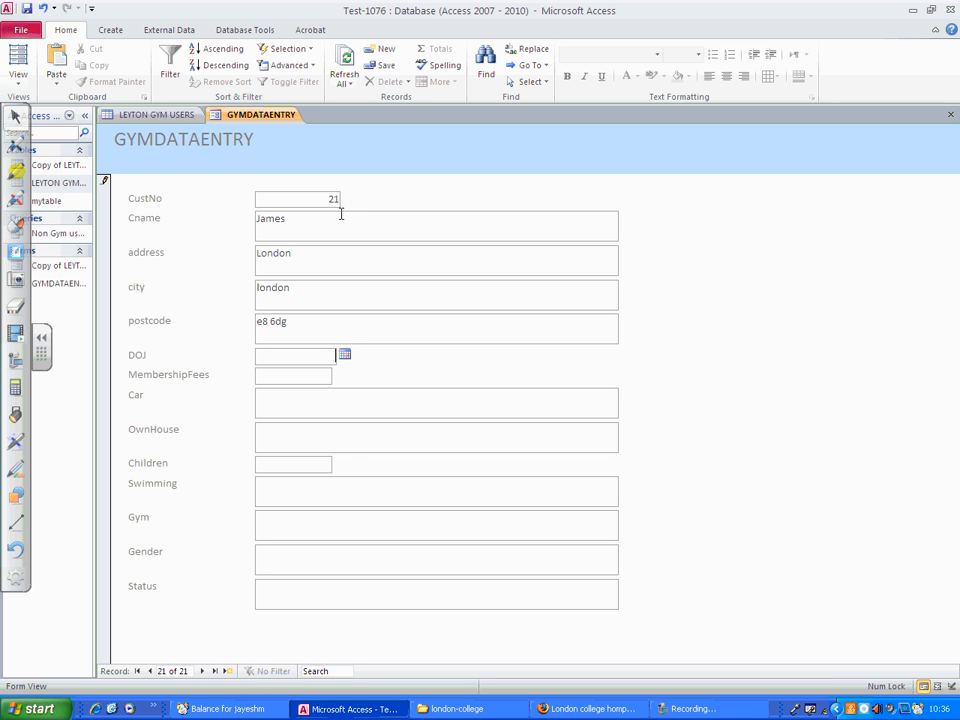
Step: Set DOJ to 13/02/2013, MembershipFees to 200, and Car to yes
{"action": "left_click", "coordinate": [345, 355]}
{"action": "left_click", "coordinate": [268, 420]}
{"action": "left_click", "coordinate": [300, 375]}
{"action": "type", "text": "200"}
{"action": "left_click", "coordinate": [338, 400]}
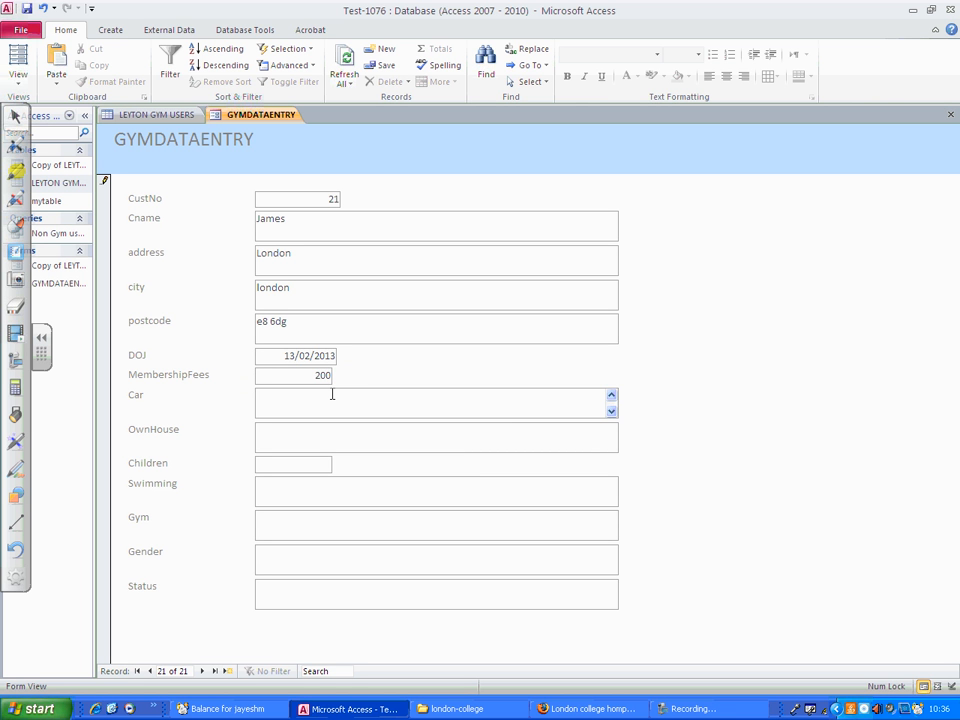
{"action": "type", "text": "bmw"}
{"action": "key", "text": "Tab"}
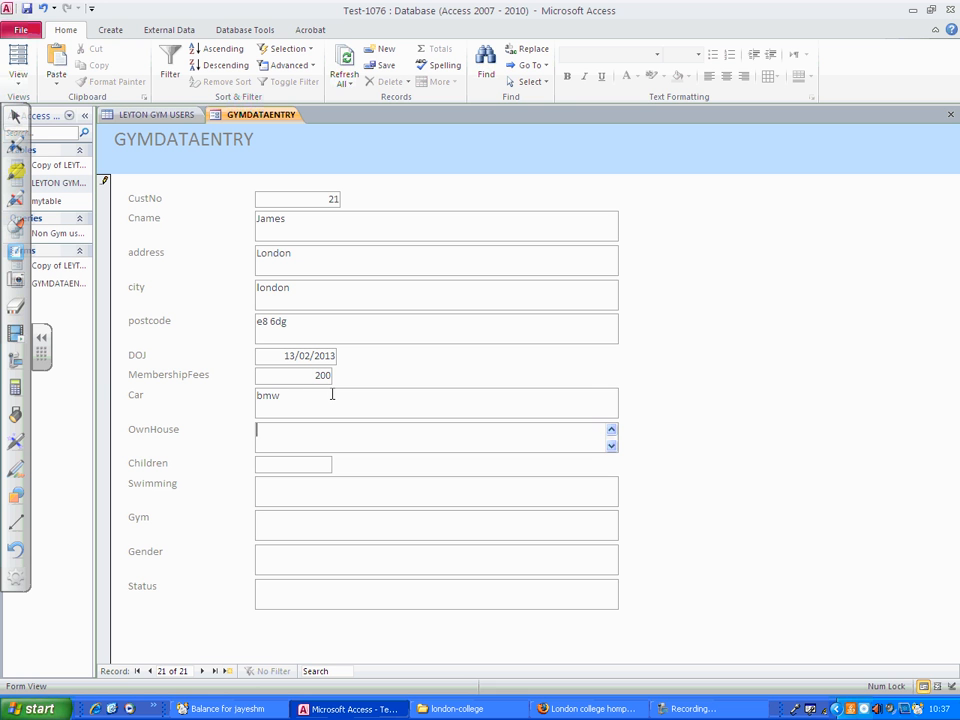
{"action": "key", "text": "shift+Tab"}
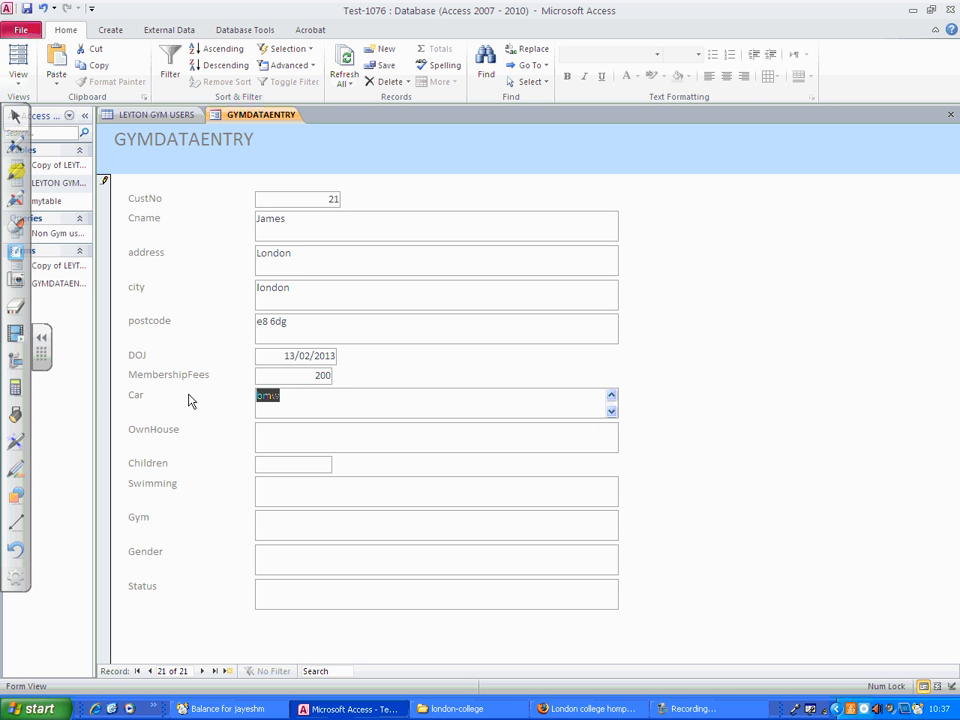
{"action": "type", "text": "yes"}
Step: Fill OwnHouse yes, Children 1, Swimming yes, Gym yes, Gender M and Status active
{"action": "left_click", "coordinate": [256, 437]}
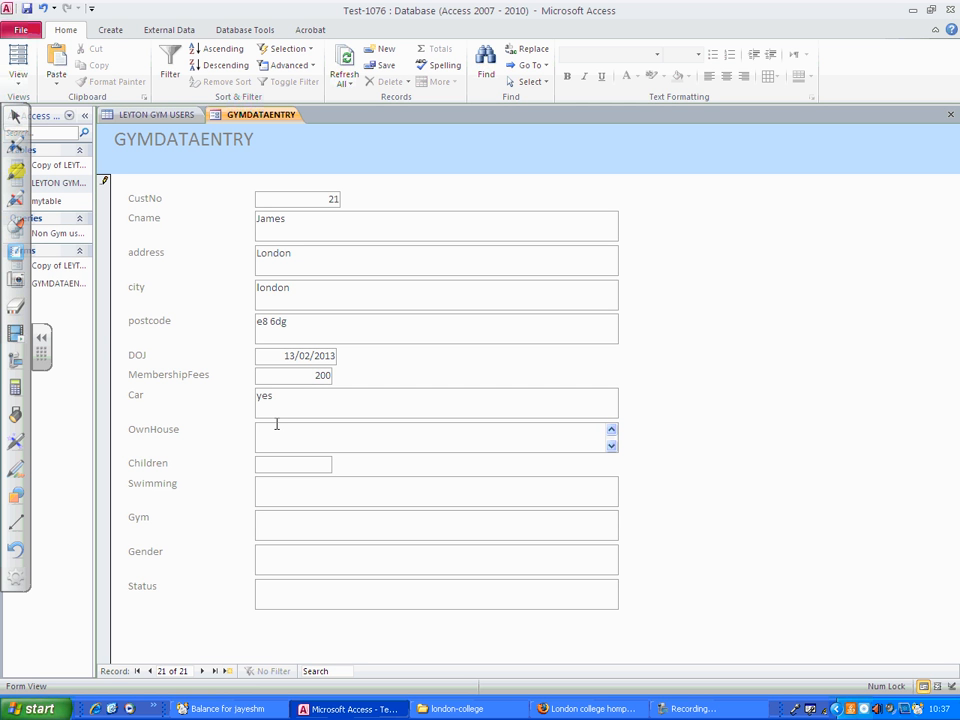
{"action": "type", "text": "yes"}
{"action": "key", "text": "Tab"}
{"action": "type", "text": "1"}
{"action": "key", "text": "Tab"}
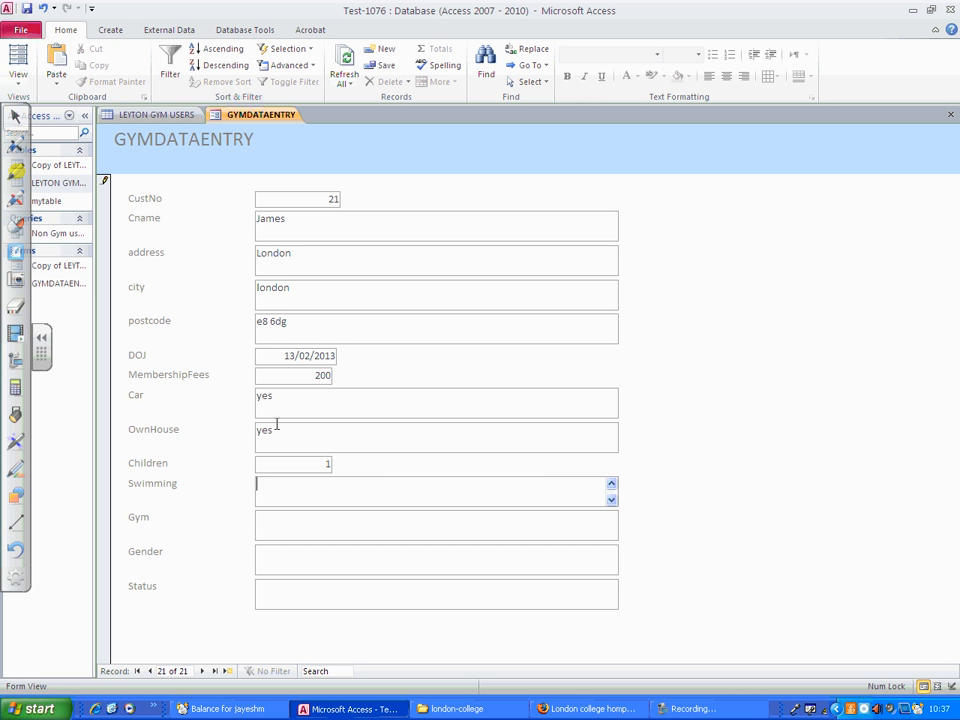
{"action": "type", "text": "yes"}
{"action": "key", "text": "Tab"}
{"action": "type", "text": "yes"}
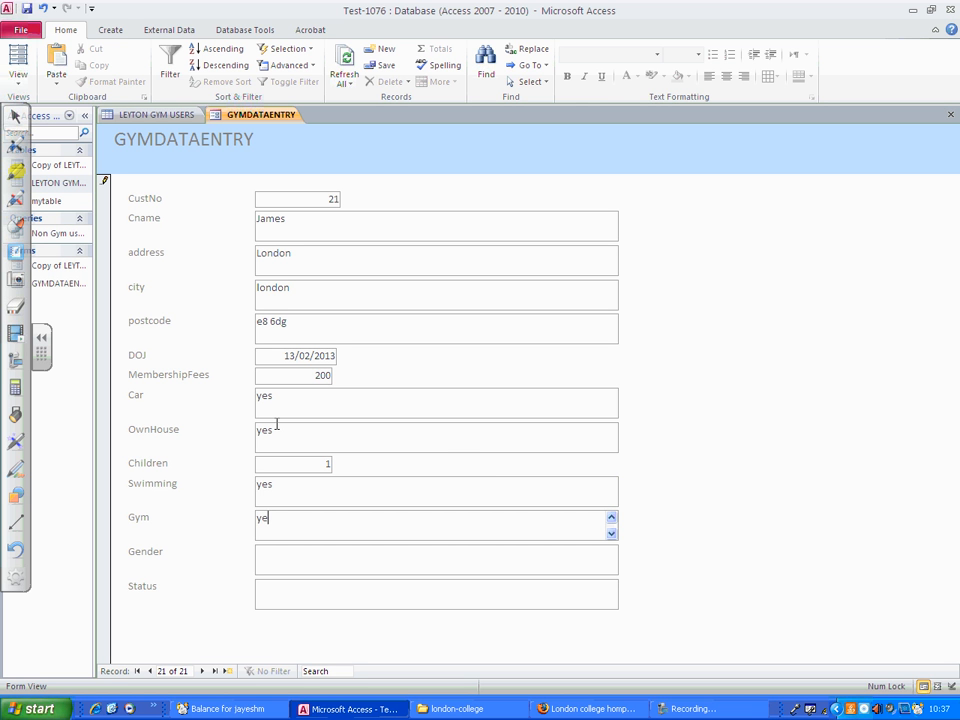
{"action": "key", "text": "Tab"}
{"action": "type", "text": "M"}
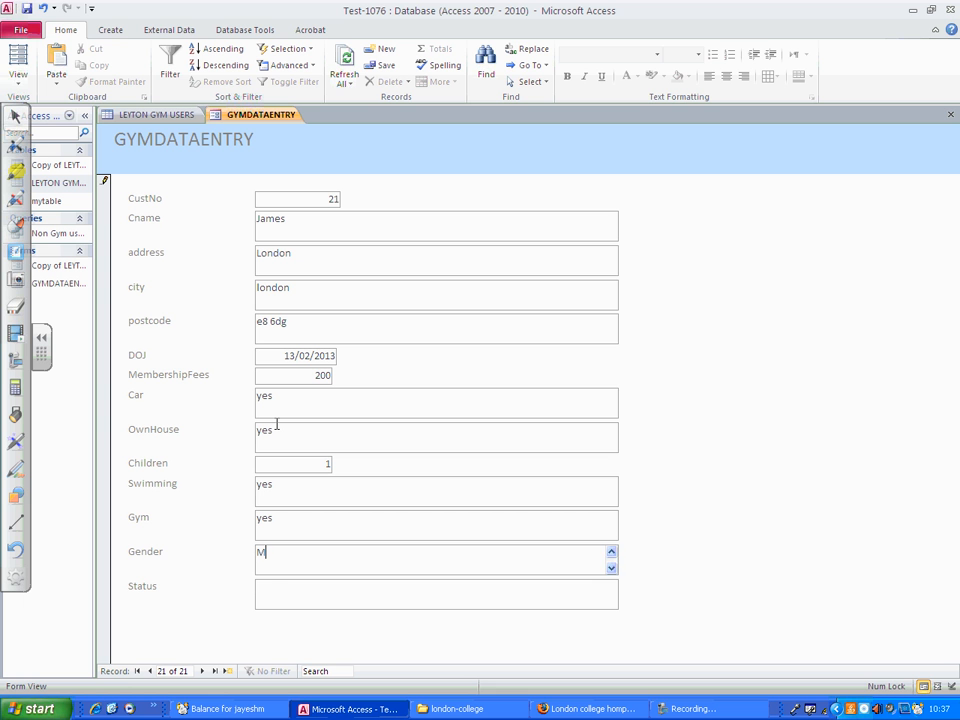
{"action": "key", "text": "Tab"}
{"action": "type", "text": "active"}
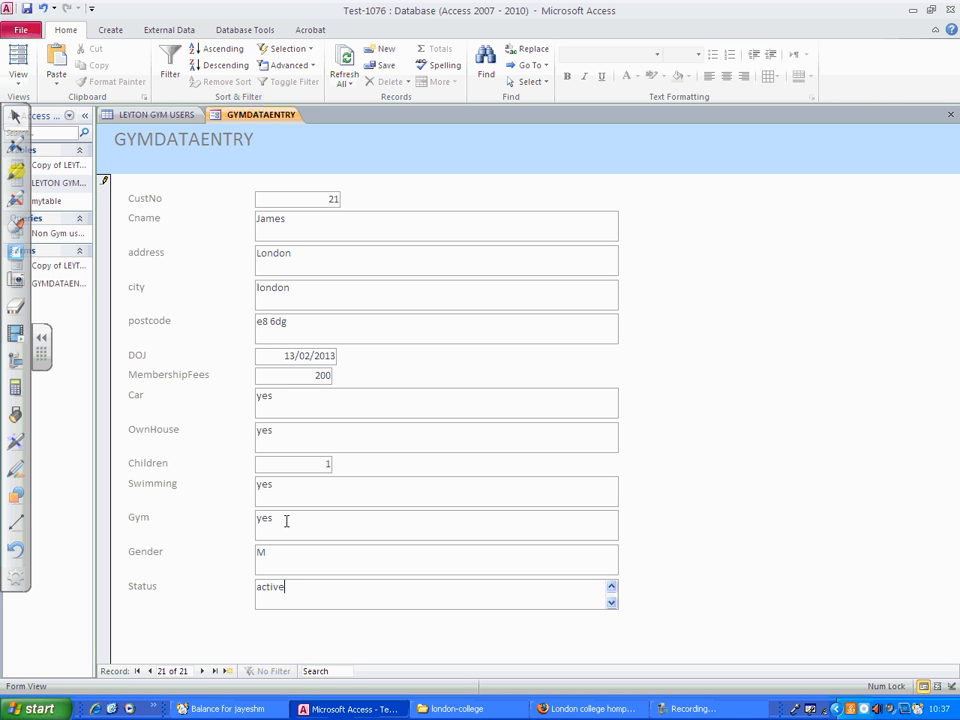
Step: Re-edit the Status entry, then move on to blank record 22
{"action": "left_click_drag", "start_coordinate": [302, 591], "coordinate": [181, 588]}
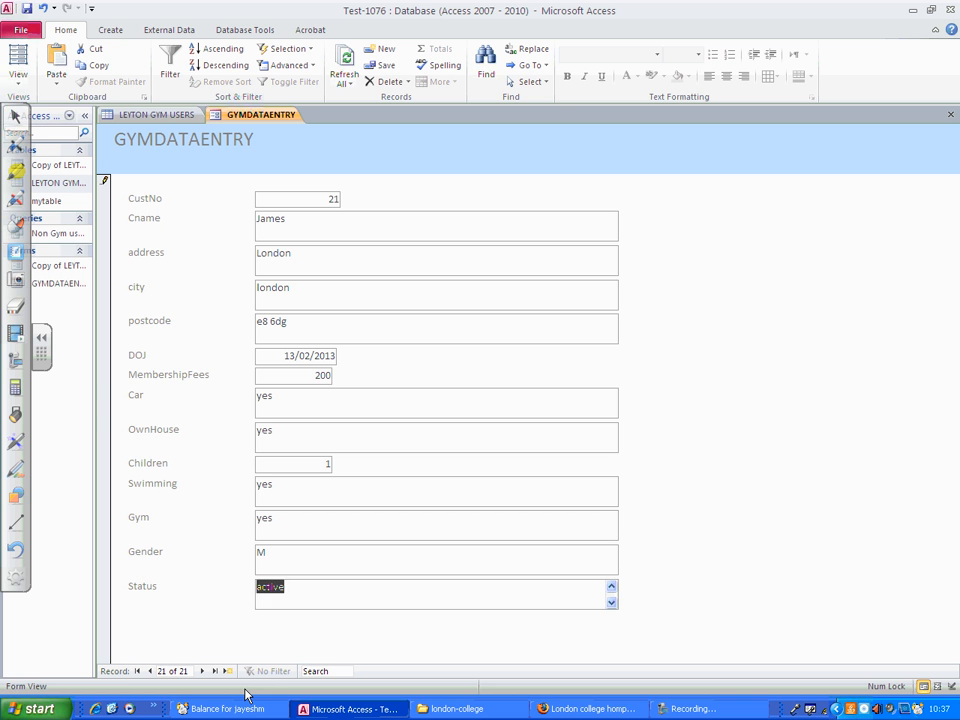
{"action": "key", "text": "Delete"}
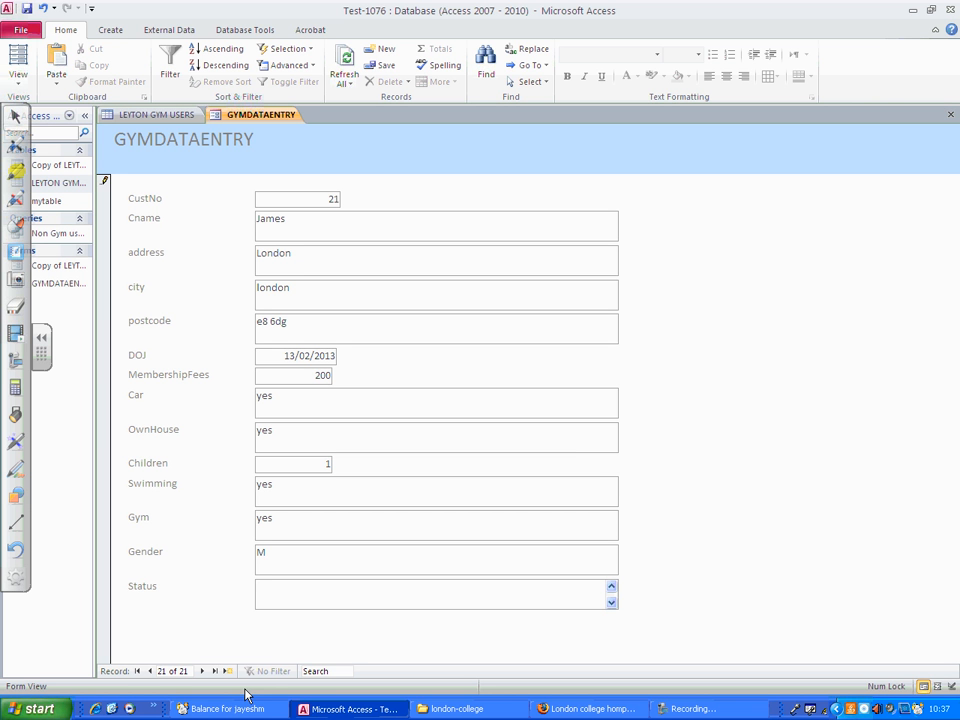
{"action": "type", "text": "active"}
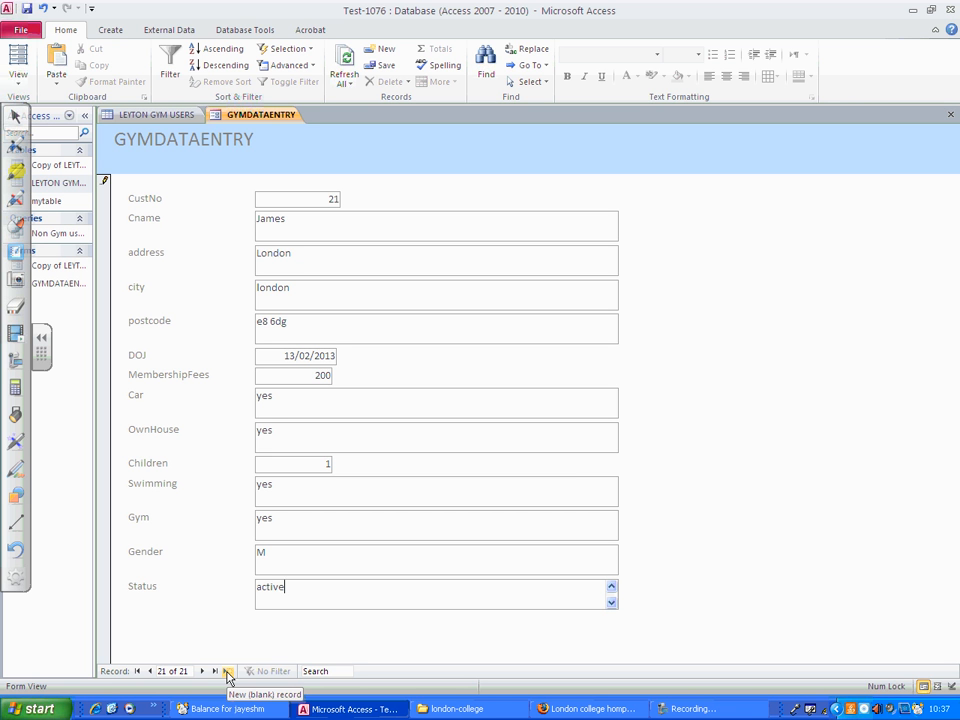
{"action": "left_click", "coordinate": [228, 672]}
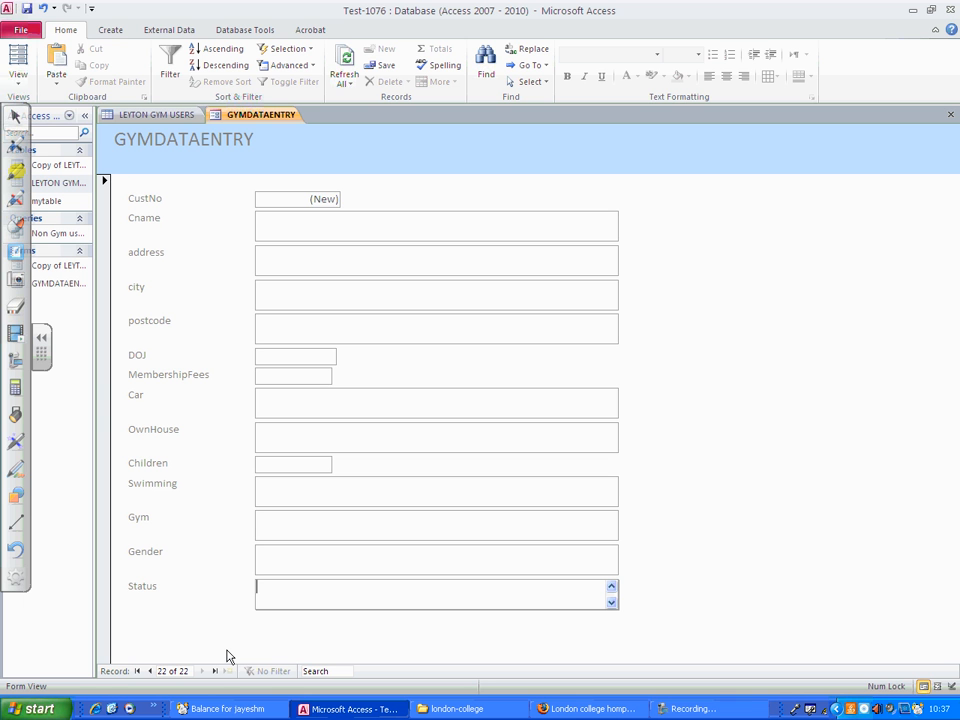
Step: Check records 20 and 21 in the form, then switch to the LEYTON GYM USERS table datasheet
{"action": "left_click", "coordinate": [150, 672]}
{"action": "left_click", "coordinate": [150, 672]}
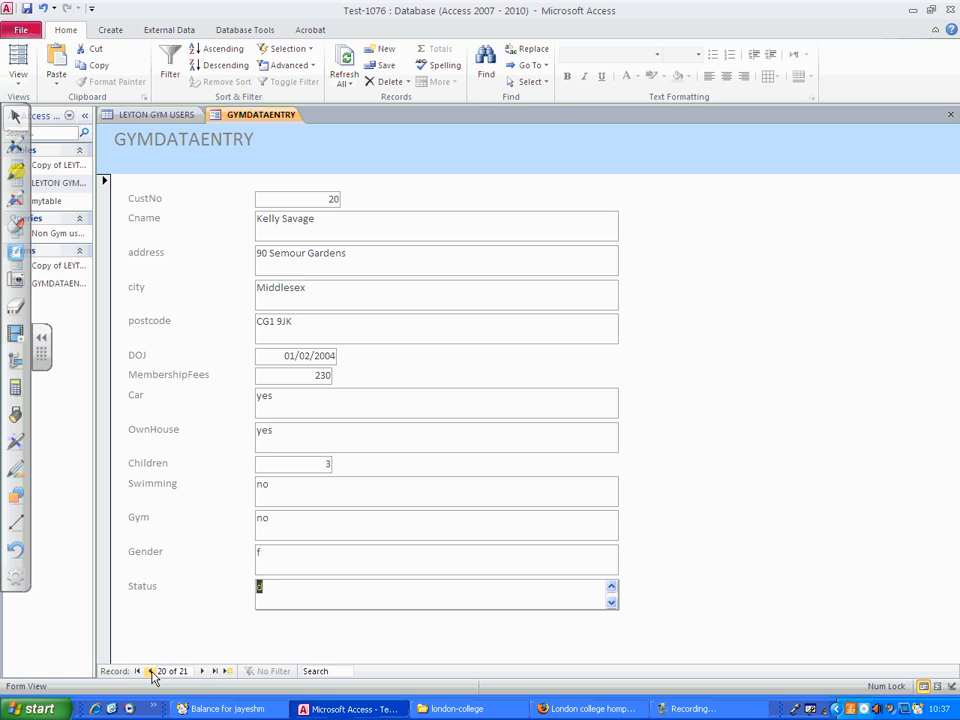
{"action": "left_click", "coordinate": [203, 671]}
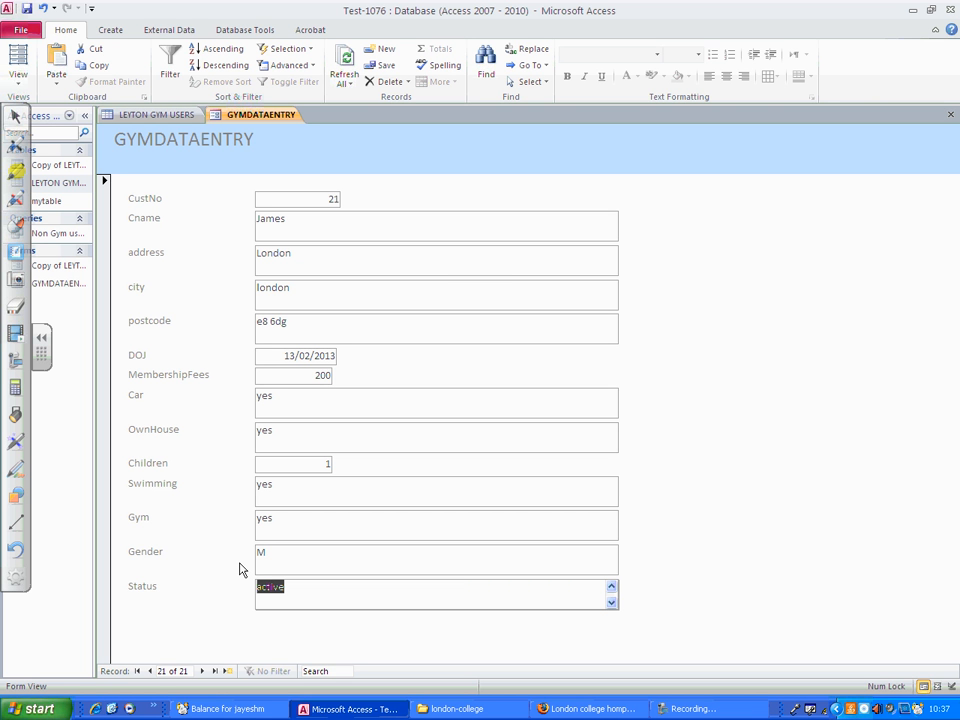
{"action": "left_click", "coordinate": [158, 115]}
Step: Open the LEYTON GYM USERS table read-only in Design View, then return to Datasheet View
{"action": "right_click", "coordinate": [157, 119]}
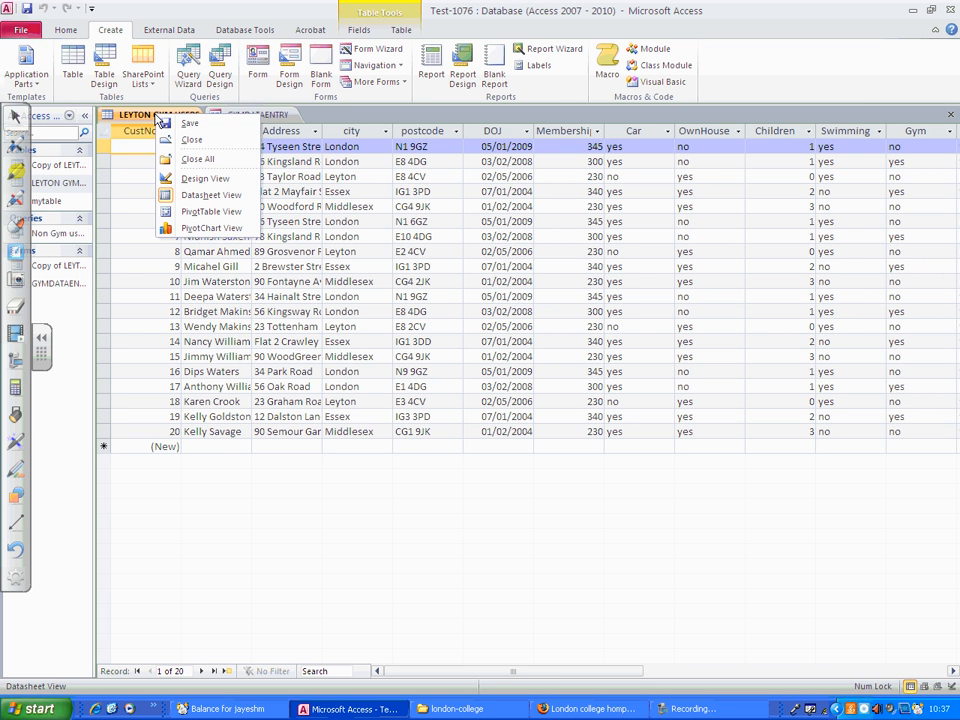
{"action": "left_click", "coordinate": [219, 188]}
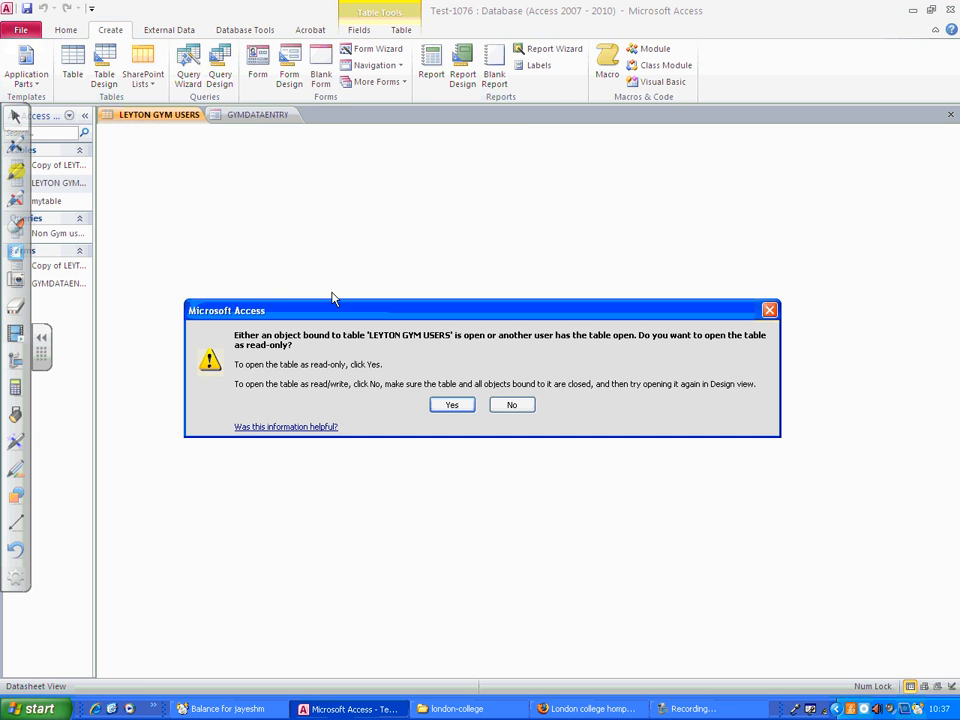
{"action": "left_click", "coordinate": [453, 405]}
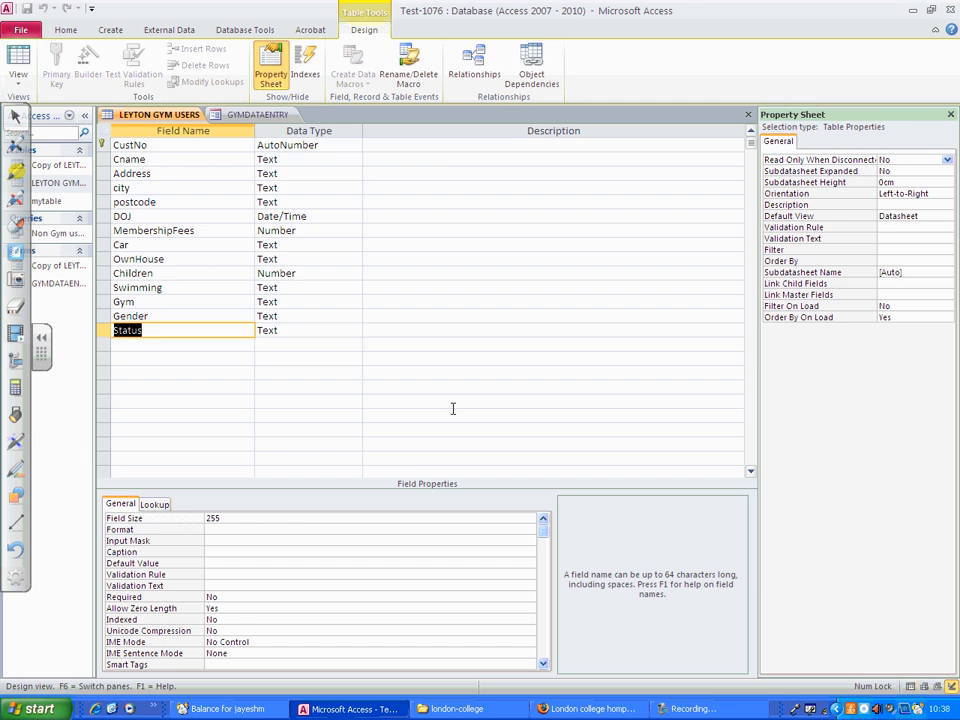
{"action": "right_click", "coordinate": [162, 116]}
{"action": "left_click", "coordinate": [228, 195]}
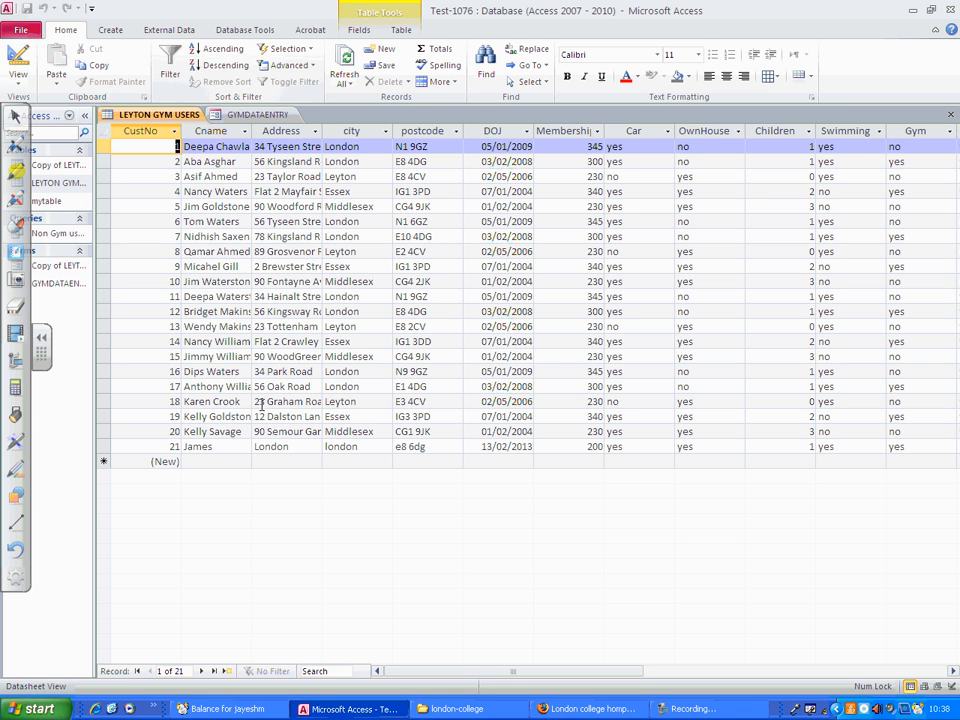
Step: Refresh the datasheet and select the new record 21. Return to the GYMDATAENTRY form's city field
{"action": "left_click", "coordinate": [343, 83]}
{"action": "left_click", "coordinate": [355, 114]}
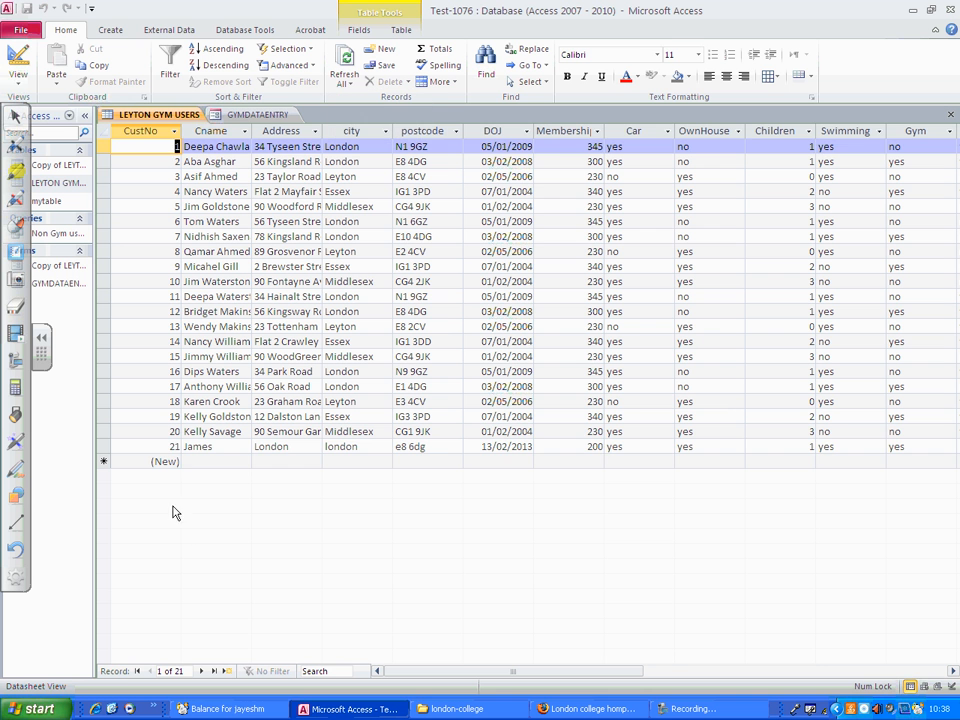
{"action": "left_click", "coordinate": [127, 448]}
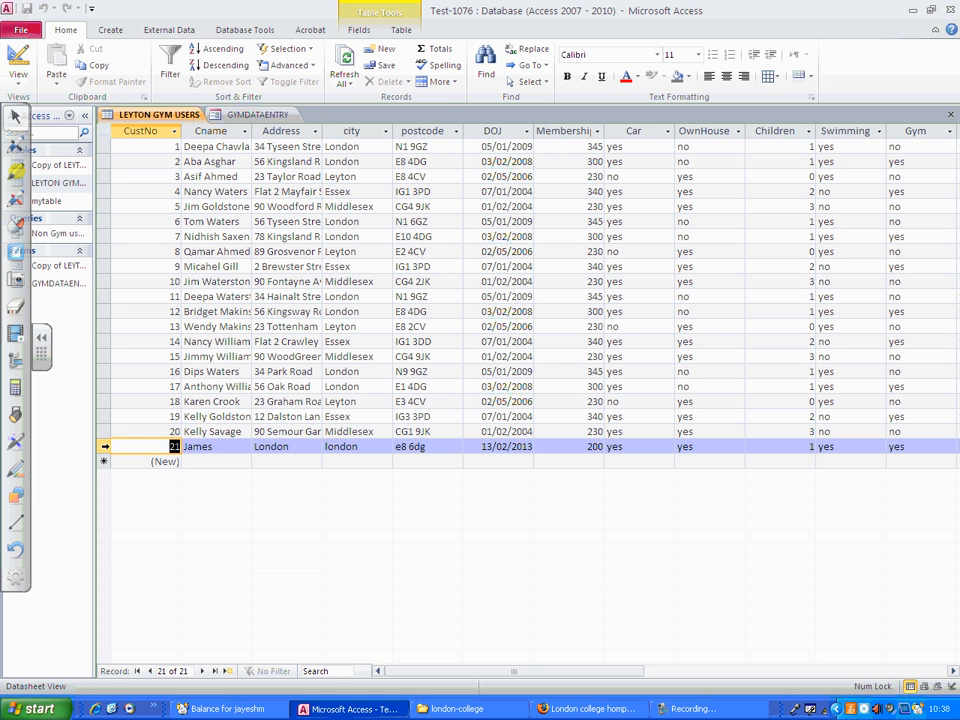
{"action": "left_click", "coordinate": [101, 446]}
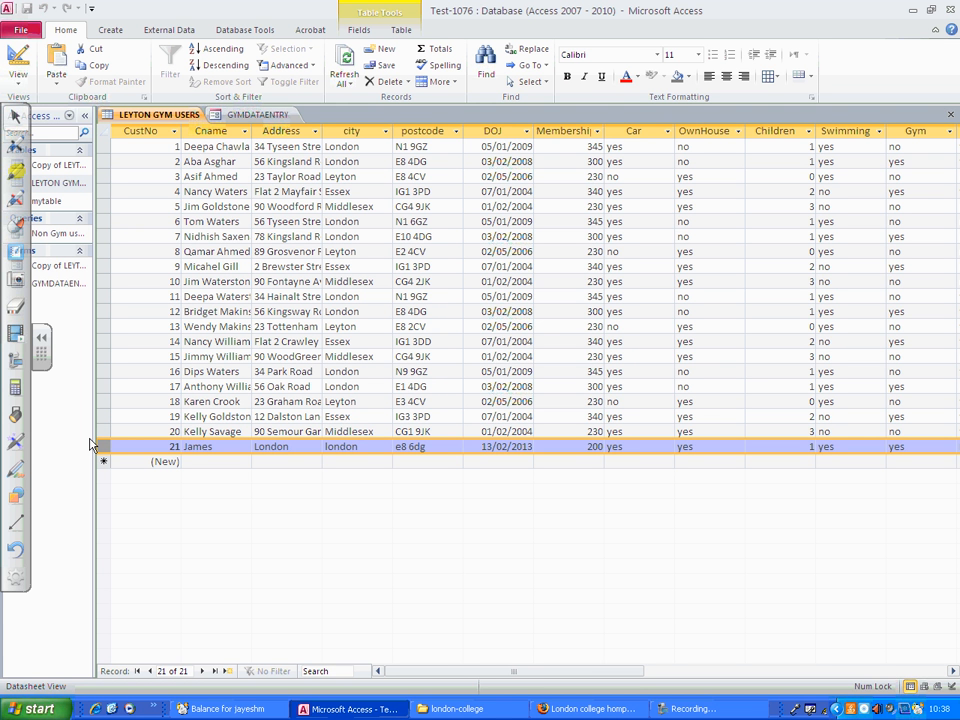
{"action": "left_click", "coordinate": [258, 114]}
{"action": "left_click", "coordinate": [320, 288]}
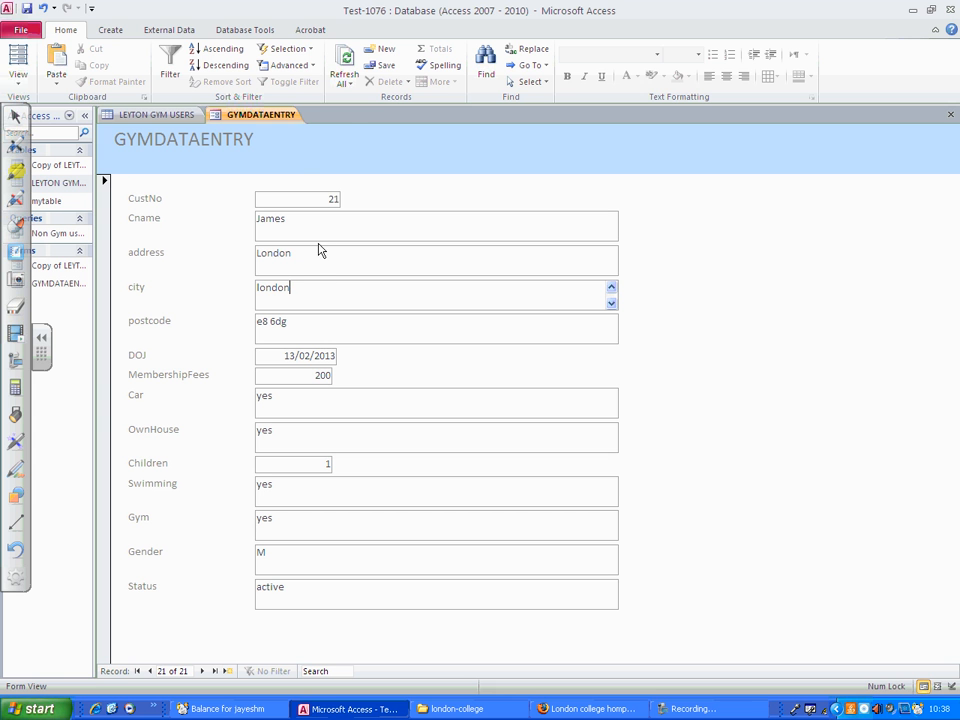
Step: Switch the GYMDATAENTRY form to Design View
{"action": "right_click", "coordinate": [267, 116]}
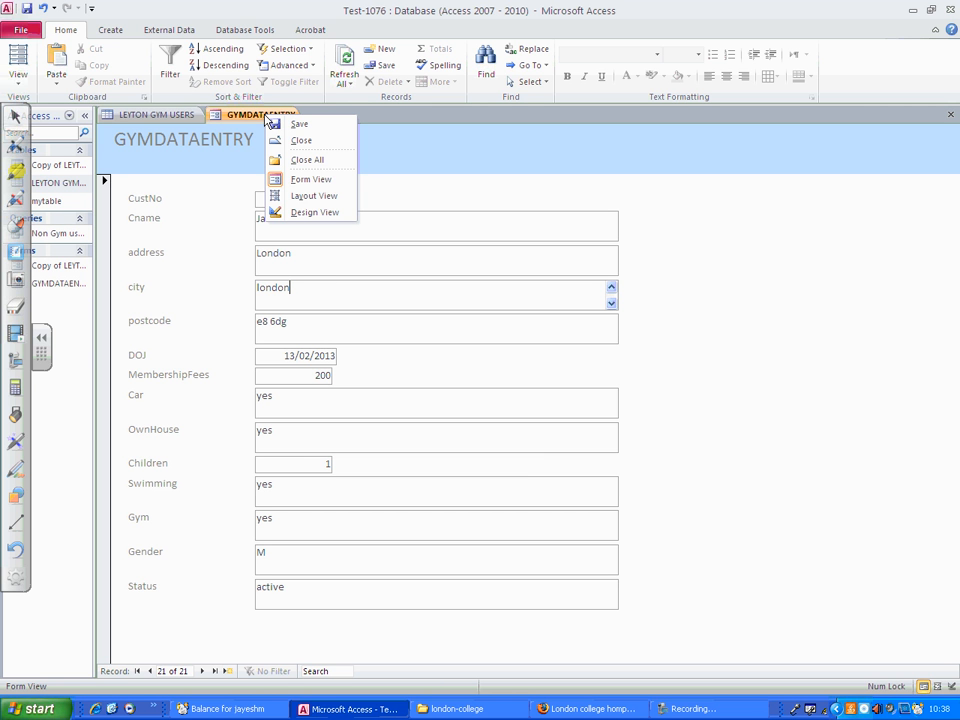
{"action": "left_click", "coordinate": [321, 218]}
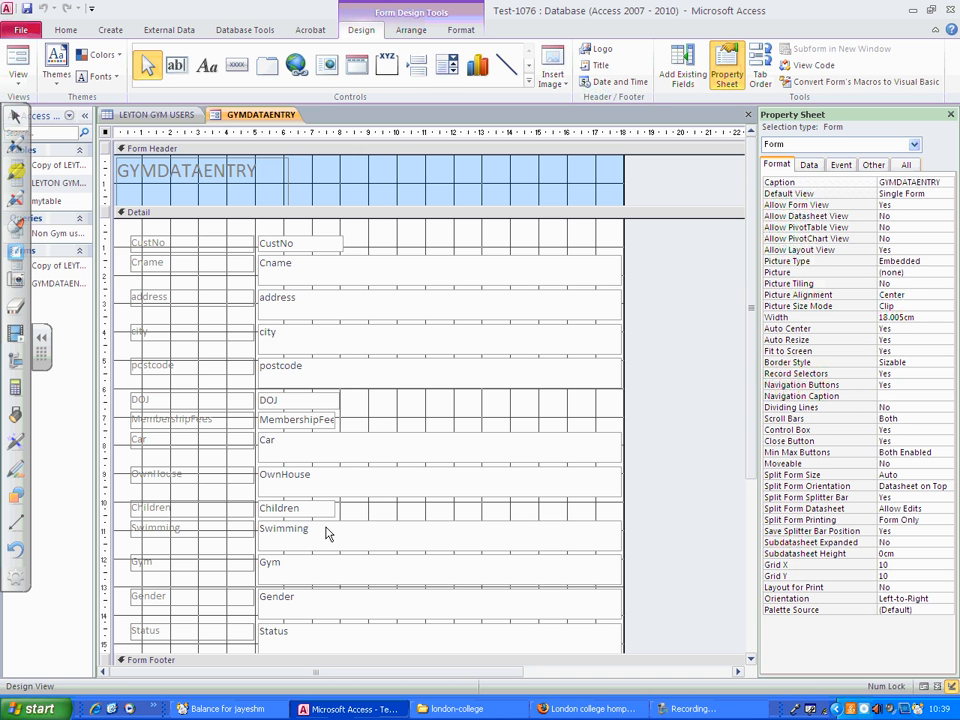
Step: Stretch the GYMDATAENTRY Form Footer section to 1.6cm tall and pick the Text Box tool
{"action": "left_click", "coordinate": [350, 190]}
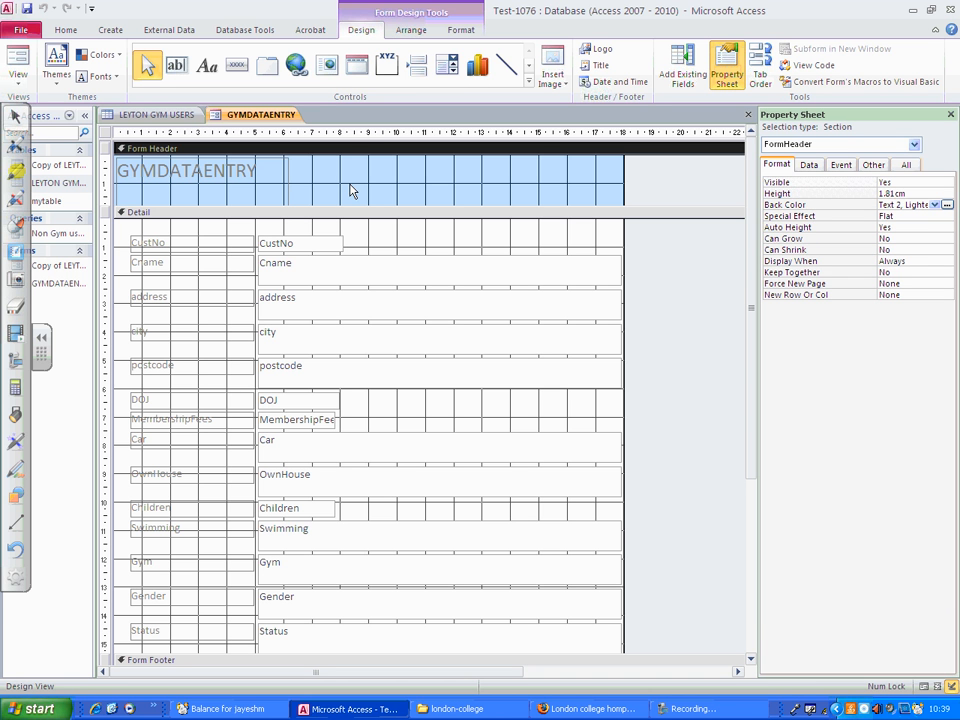
{"action": "left_click", "coordinate": [119, 327]}
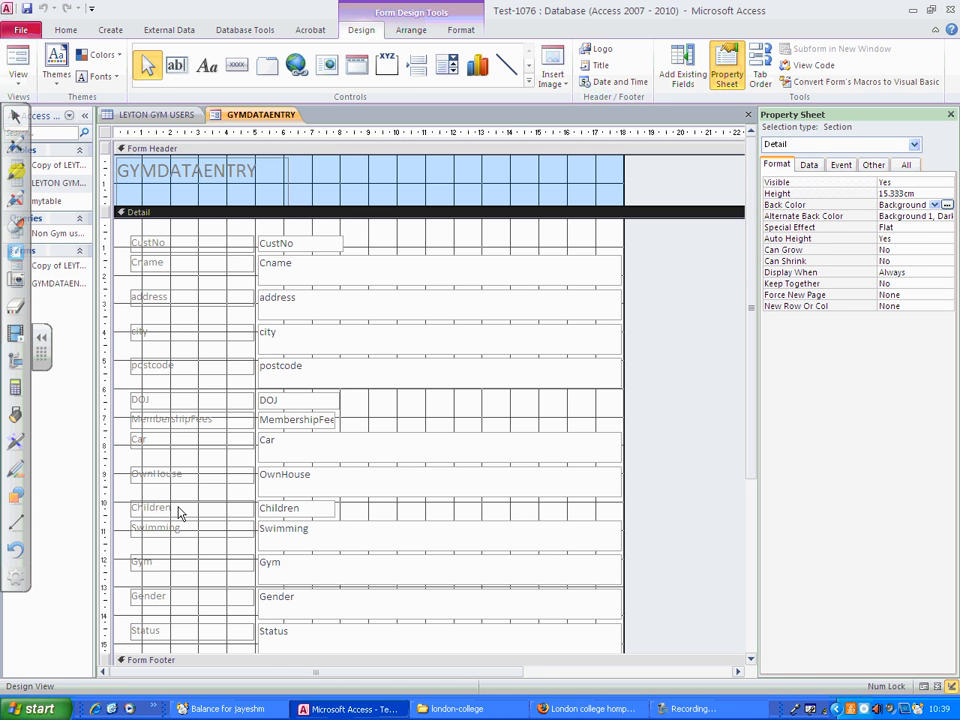
{"action": "left_click", "coordinate": [283, 660]}
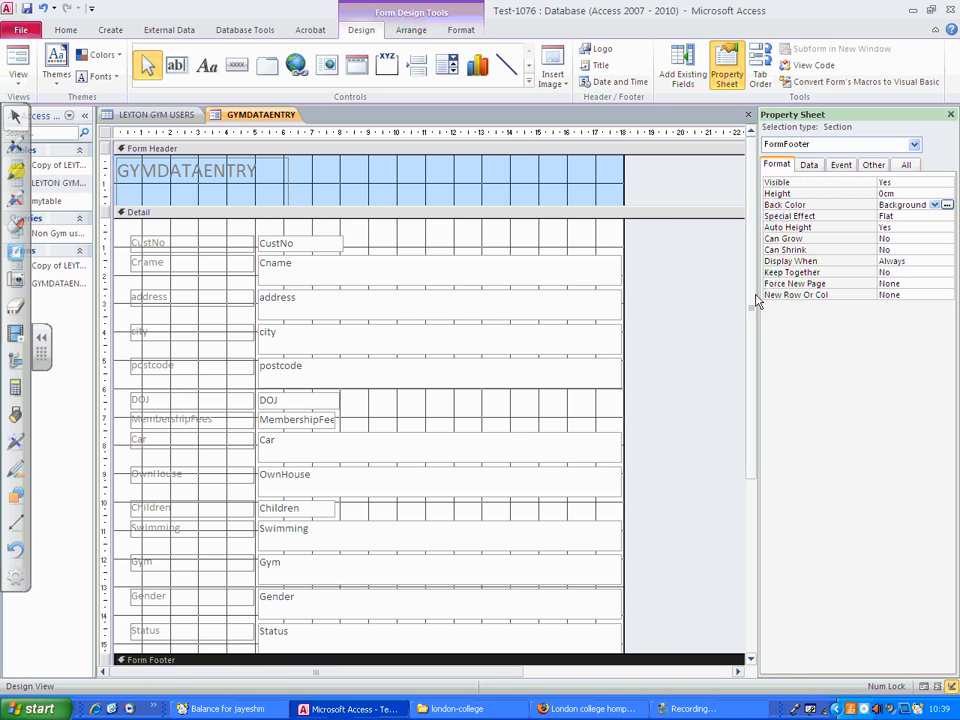
{"action": "left_click_drag", "start_coordinate": [752, 303], "coordinate": [752, 486]}
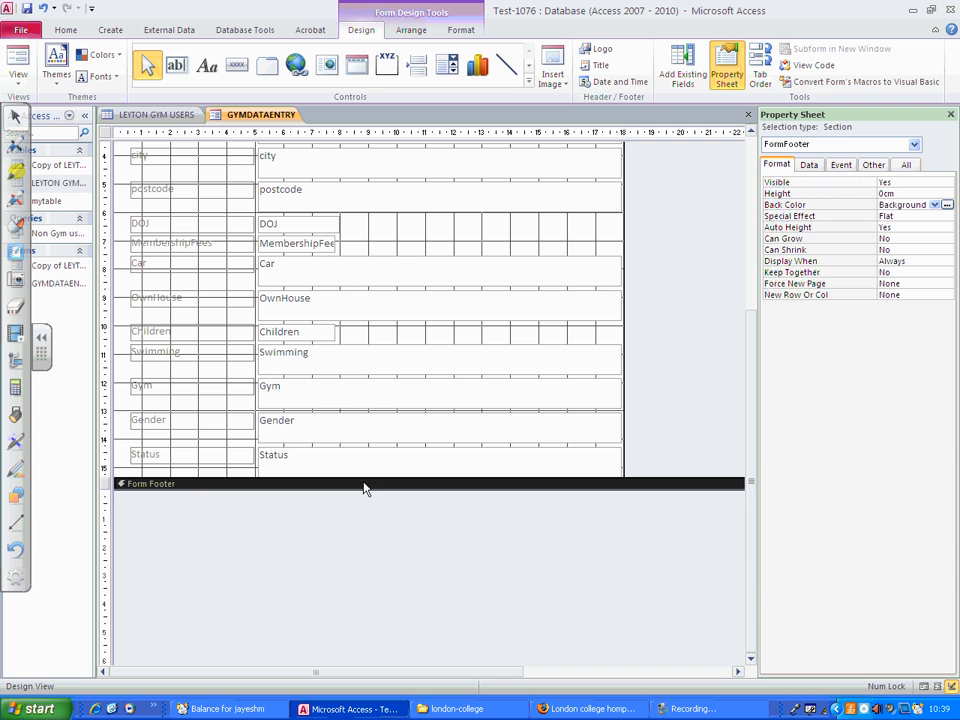
{"action": "left_click_drag", "start_coordinate": [370, 491], "coordinate": [370, 535]}
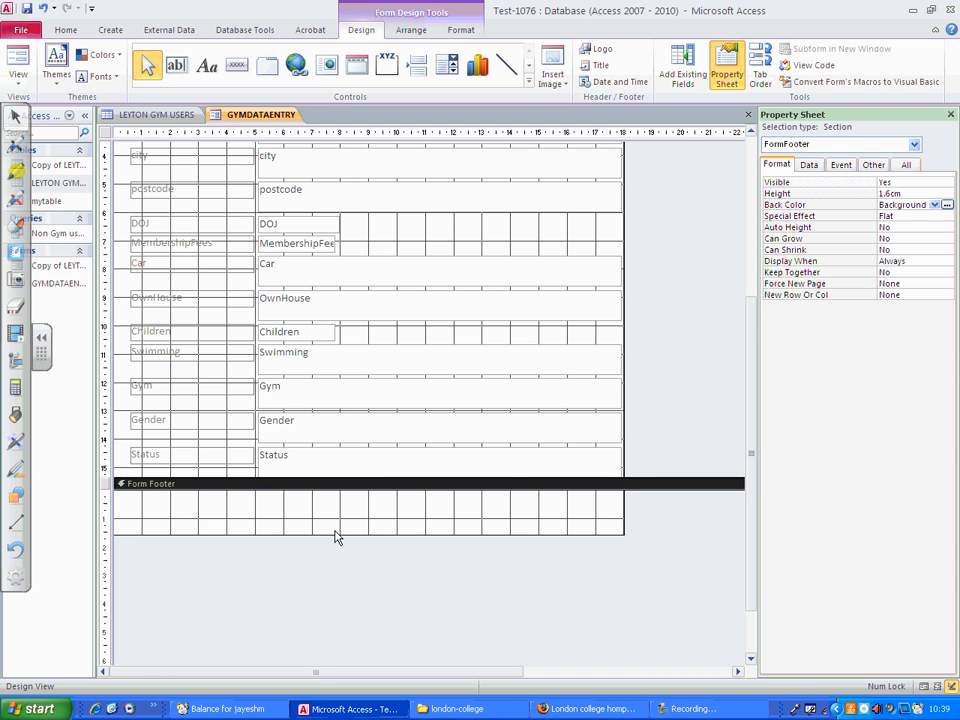
{"action": "right_click", "coordinate": [253, 521]}
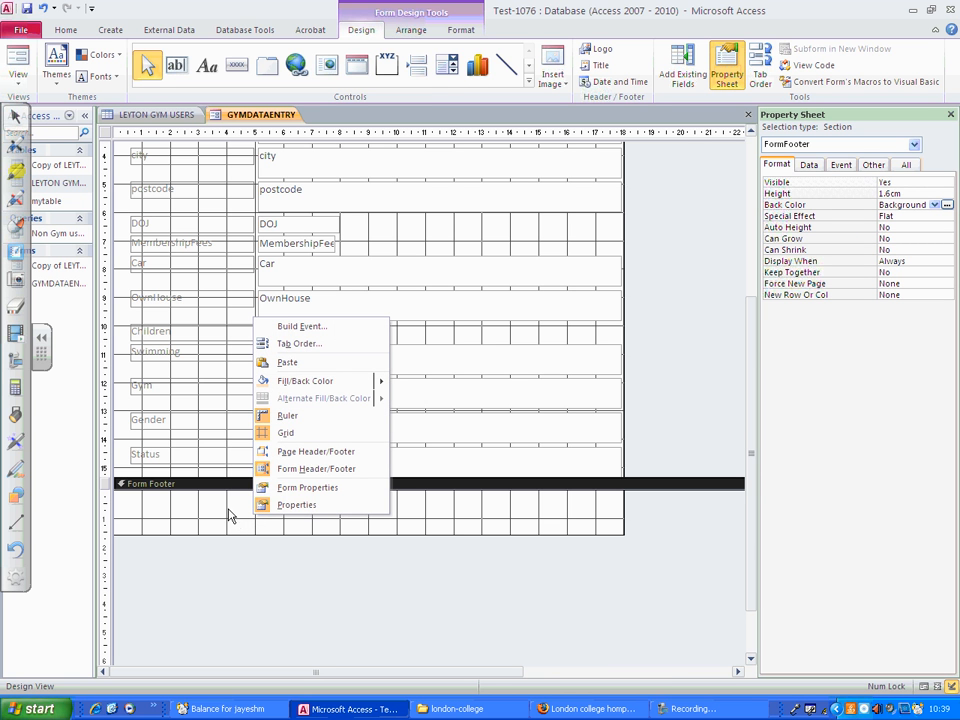
{"action": "key", "text": "Escape"}
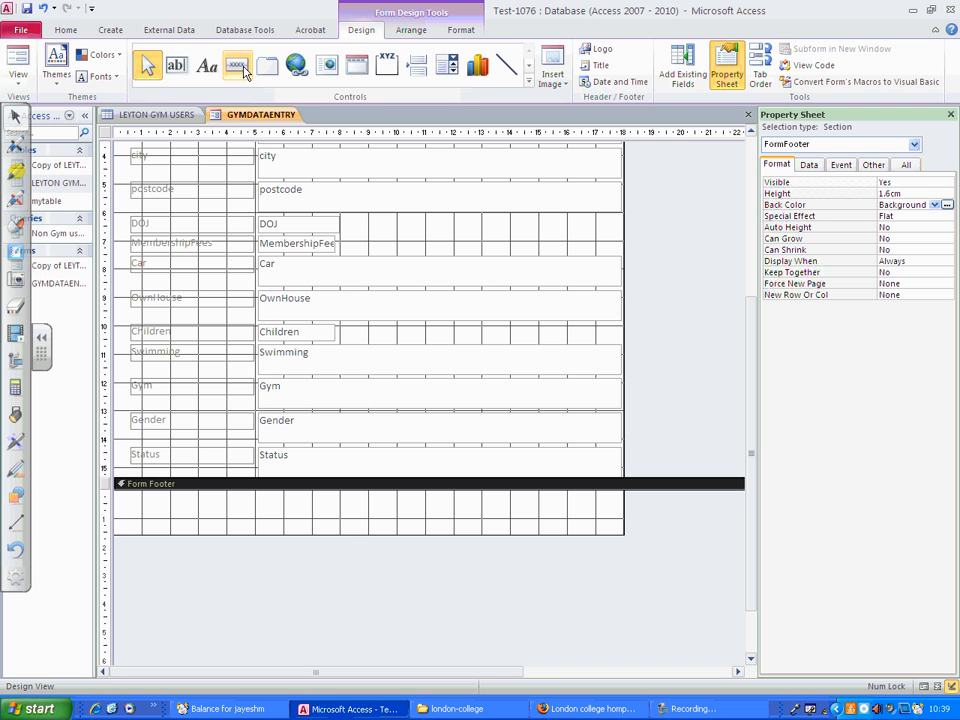
{"action": "left_click", "coordinate": [181, 68]}
{"action": "mouse_move", "coordinate": [162, 510]}
{"action": "left_mouse_down"}
{"action": "mouse_move", "coordinate": [311, 532]}
{"action": "mouse_move", "coordinate": [482, 530]}
{"action": "mouse_move", "coordinate": [486, 522]}
{"action": "left_mouse_up"}
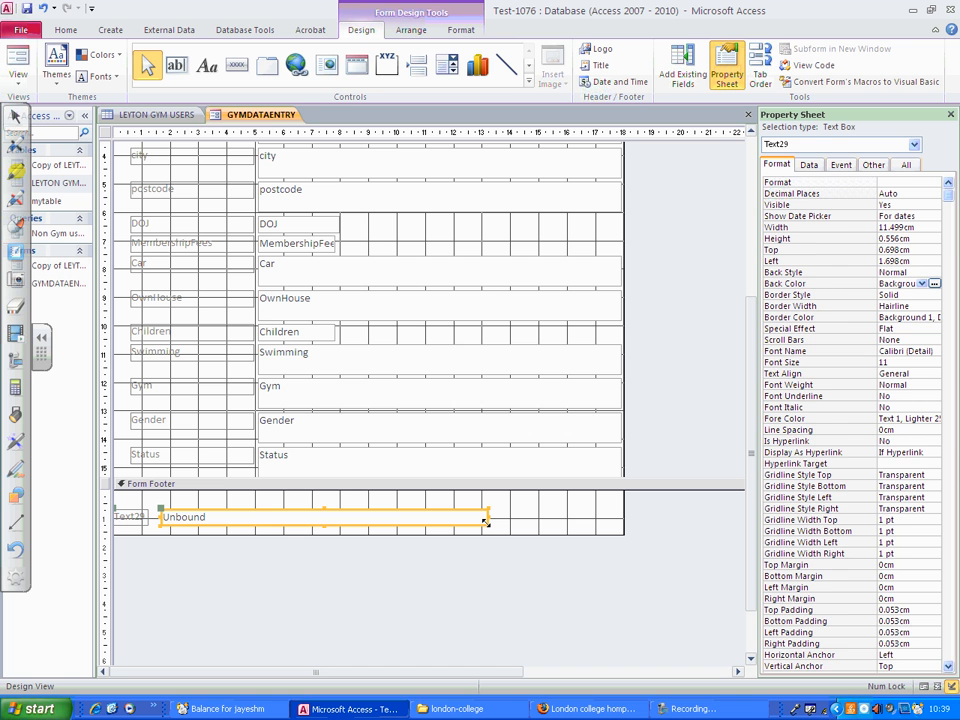
{"action": "key", "text": "Delete"}
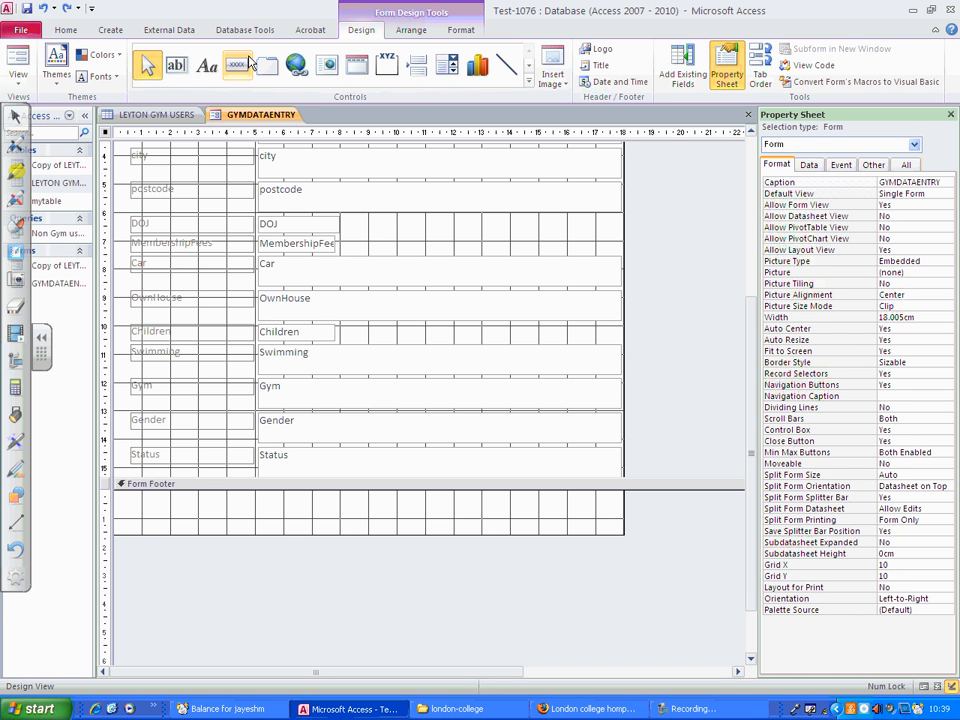
{"action": "left_click", "coordinate": [247, 67]}
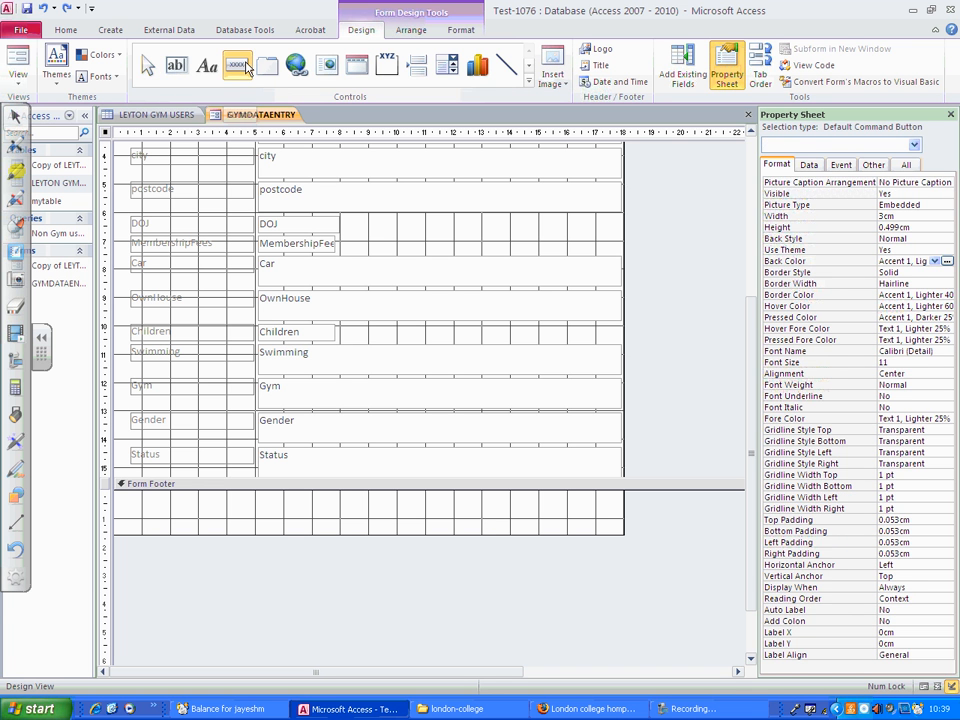
{"action": "mouse_move", "coordinate": [128, 500]}
{"action": "left_mouse_down"}
{"action": "mouse_move", "coordinate": [252, 530]}
{"action": "mouse_move", "coordinate": [332, 521]}
{"action": "left_mouse_up"}
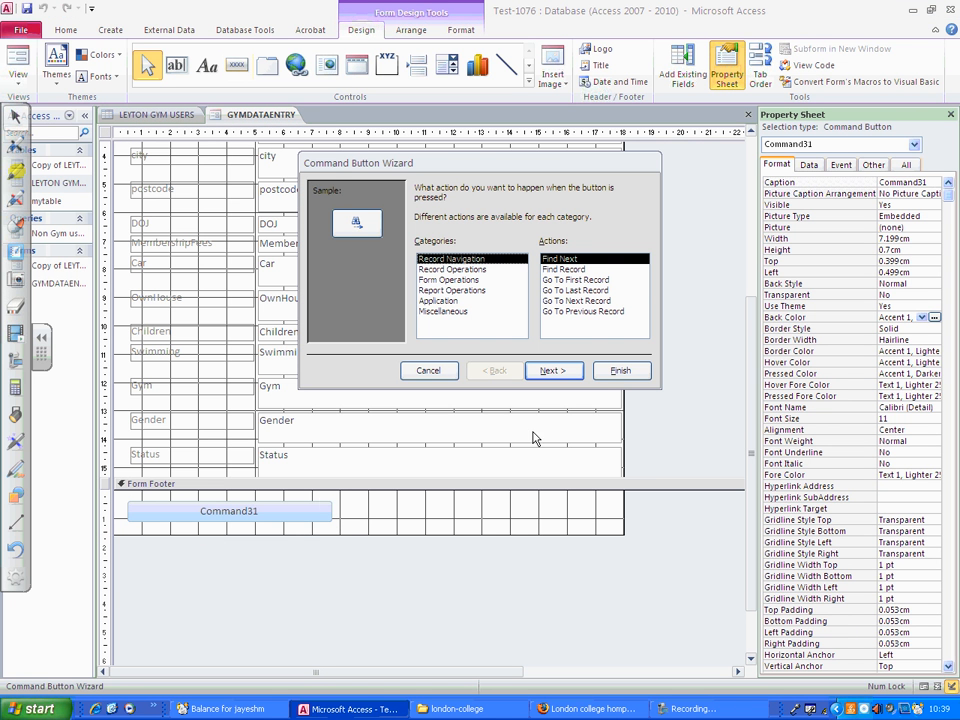
{"action": "left_click", "coordinate": [620, 370]}
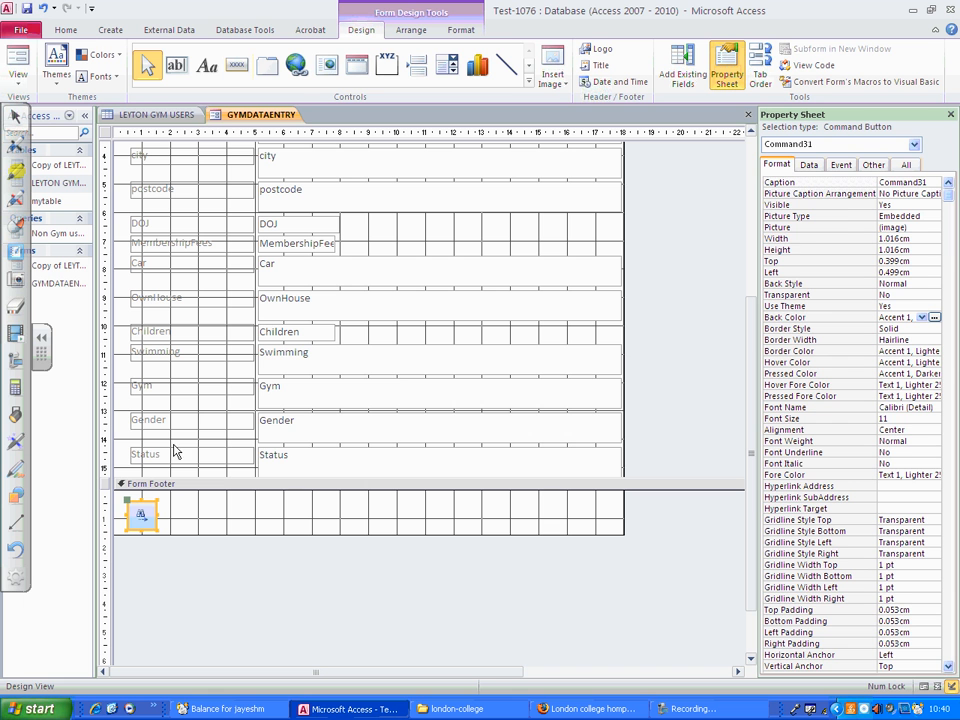
{"action": "key", "text": "Delete"}
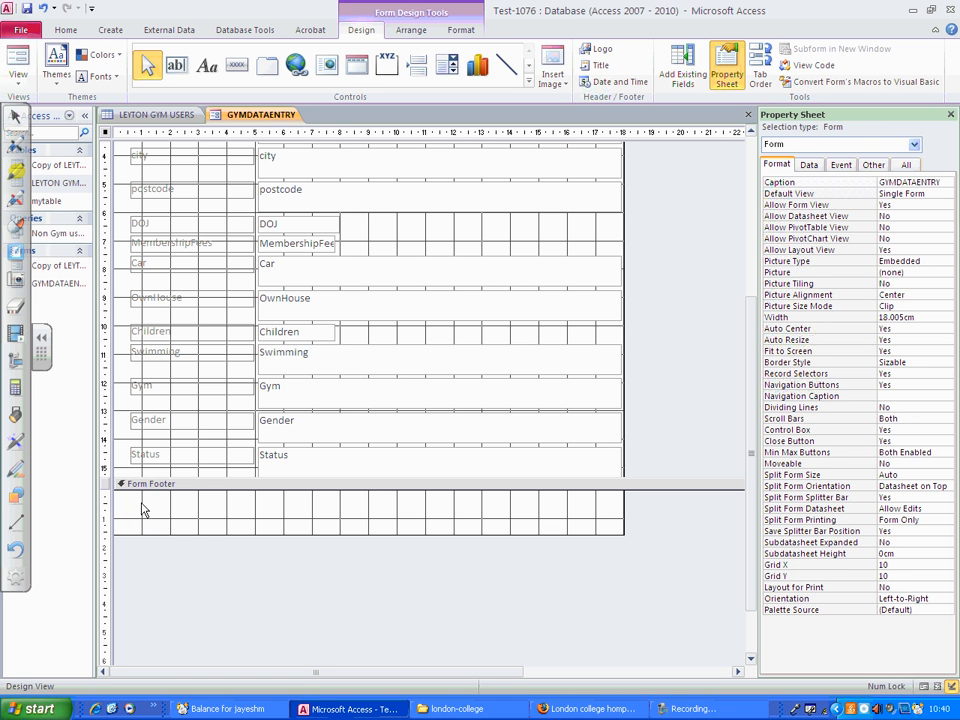
{"action": "left_click", "coordinate": [566, 88]}
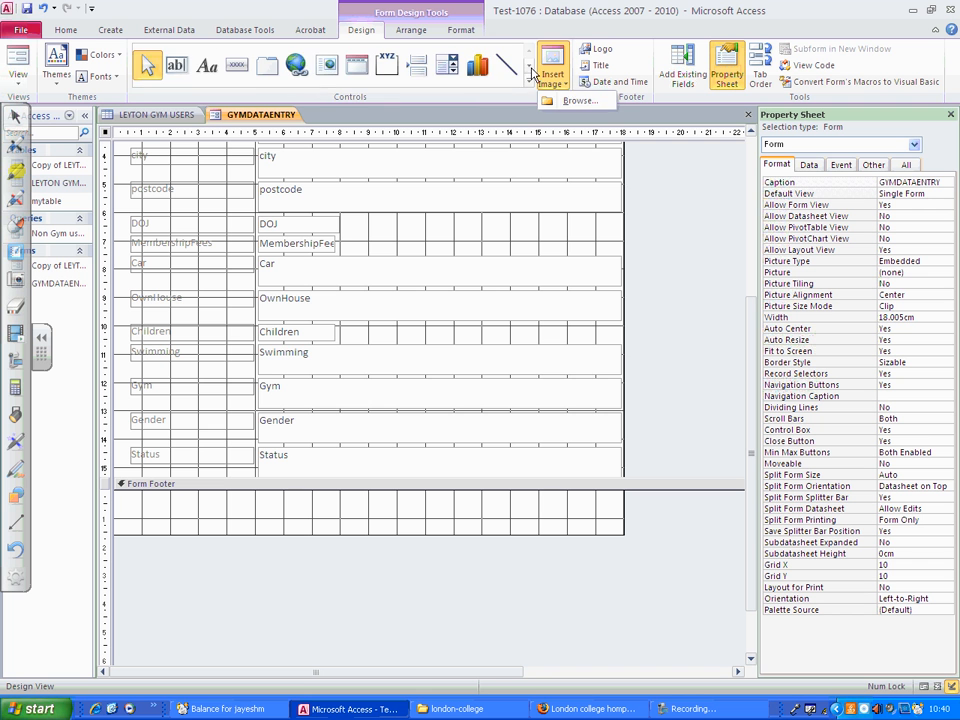
{"action": "left_click", "coordinate": [530, 68]}
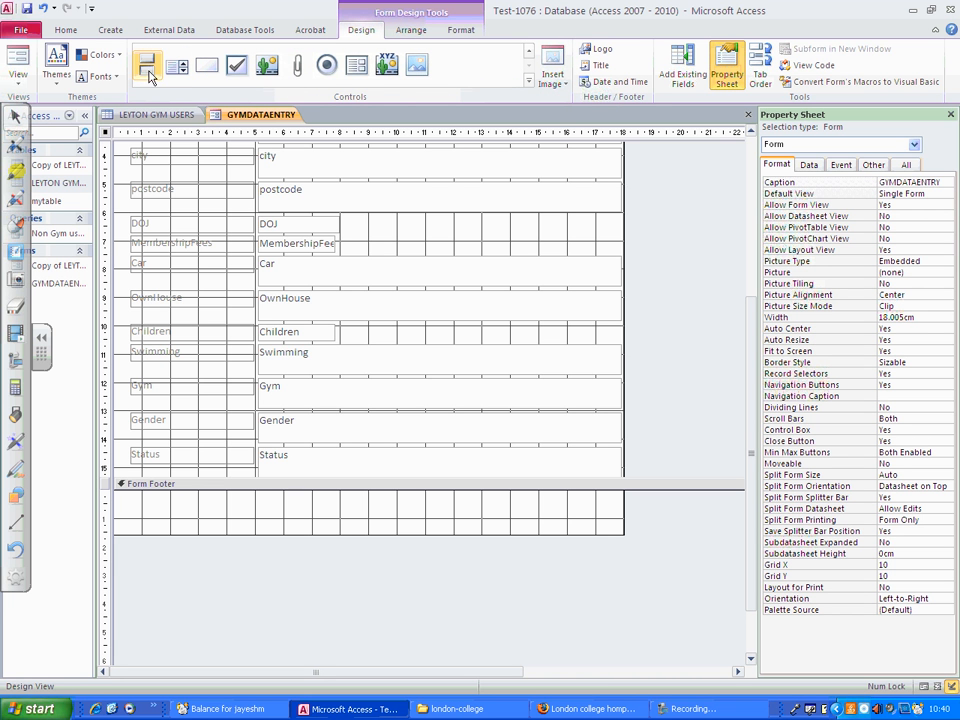
{"action": "left_click", "coordinate": [530, 52]}
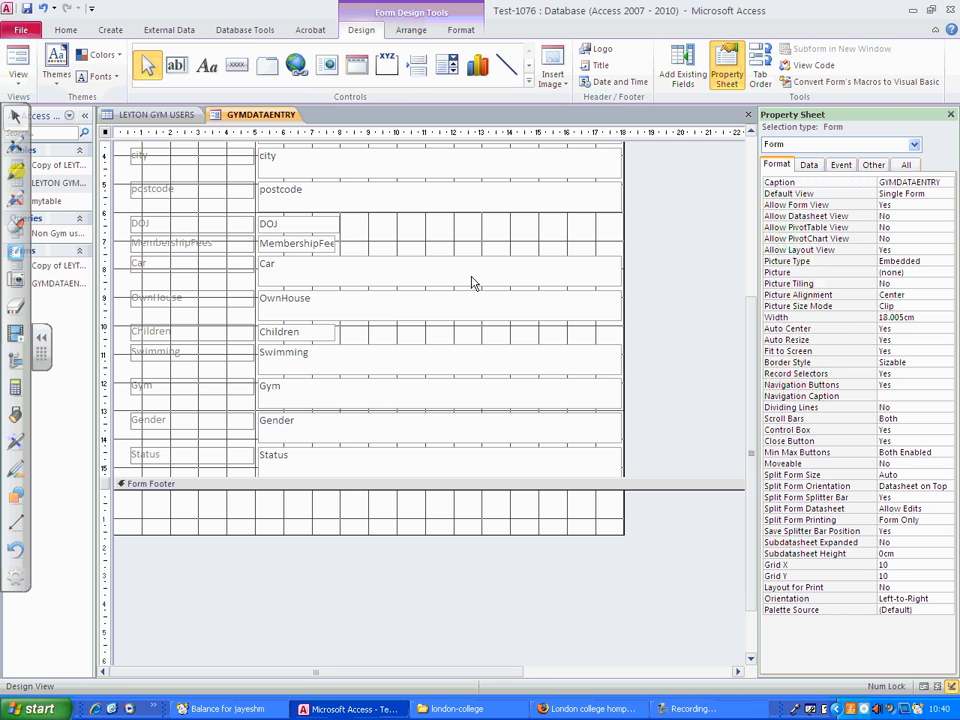
{"action": "left_click", "coordinate": [200, 510]}
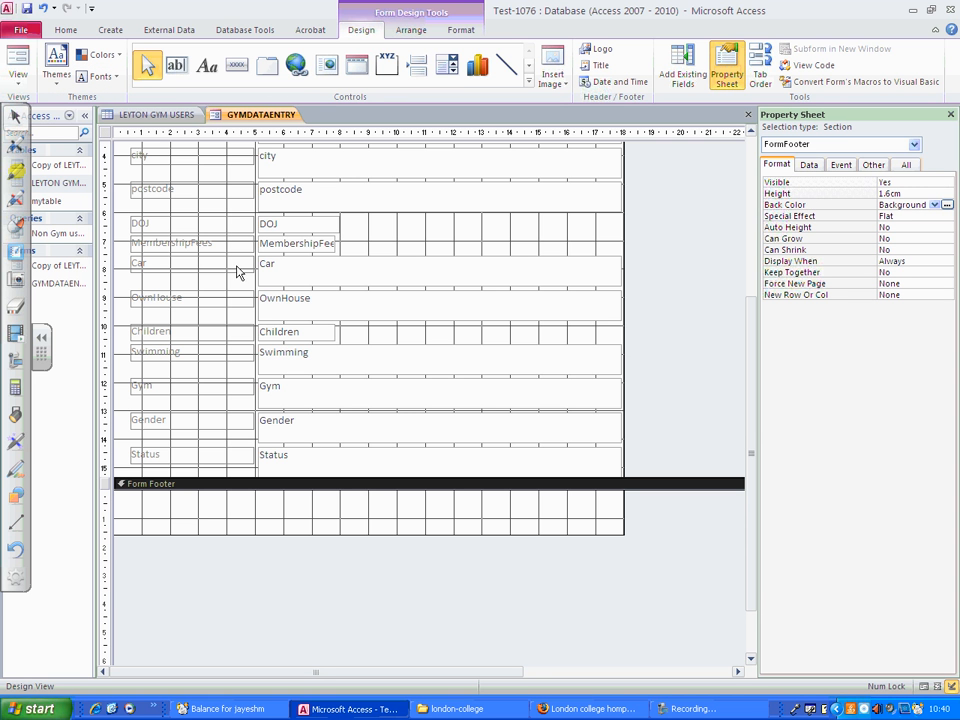
{"action": "scroll", "coordinate": [240, 272], "scroll_direction": "up", "scroll_amount": 5}
{"action": "left_click", "coordinate": [286, 180]}
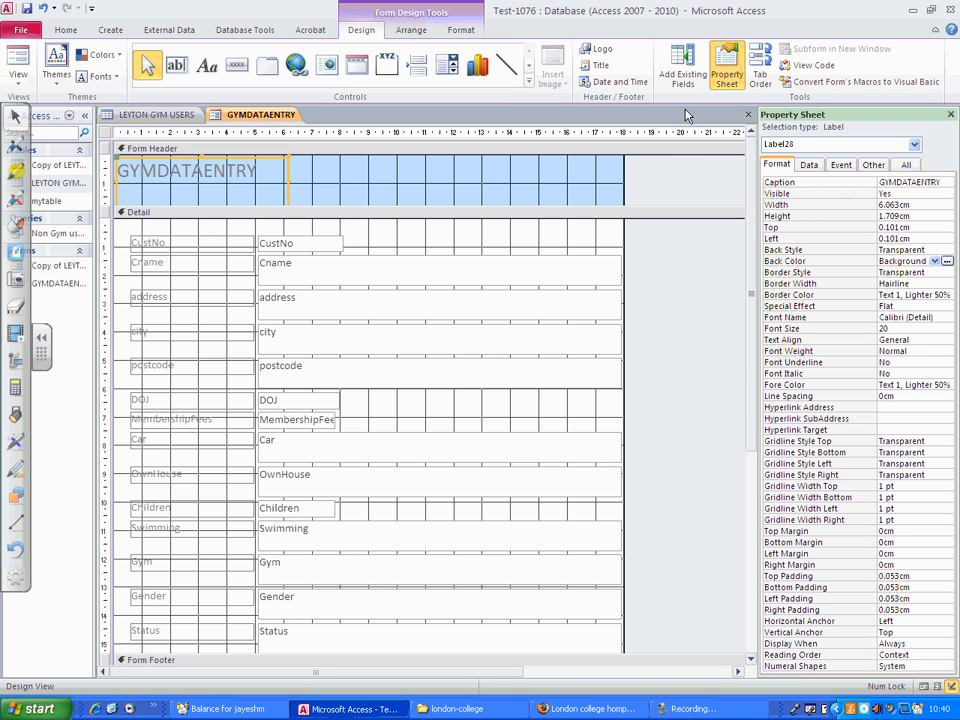
Step: Copy the GYMDATAENTRY title label into the Form Footer
{"action": "right_click", "coordinate": [289, 172]}
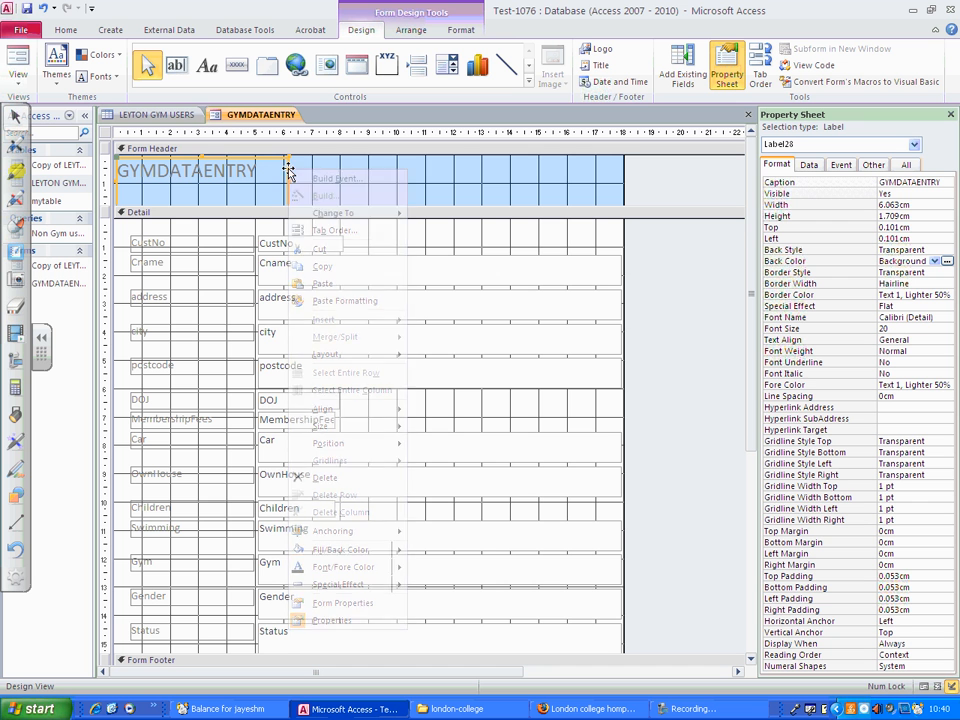
{"action": "left_click", "coordinate": [368, 270]}
{"action": "scroll", "coordinate": [368, 272], "scroll_direction": "down", "scroll_amount": 3}
{"action": "left_click", "coordinate": [305, 495]}
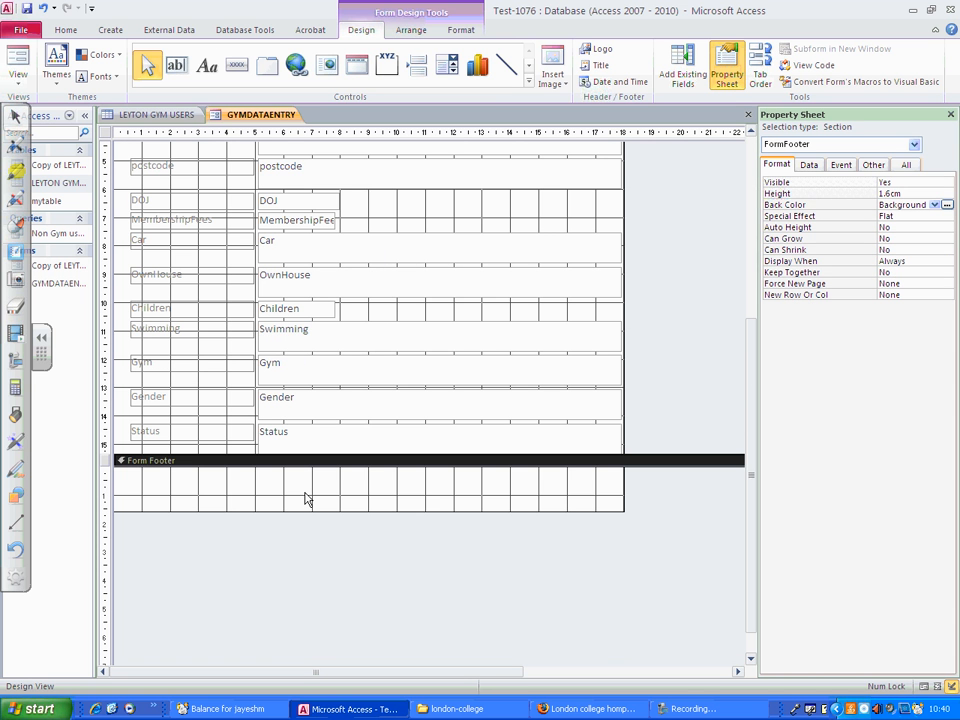
{"action": "right_click", "coordinate": [305, 497]}
{"action": "left_click", "coordinate": [369, 548]}
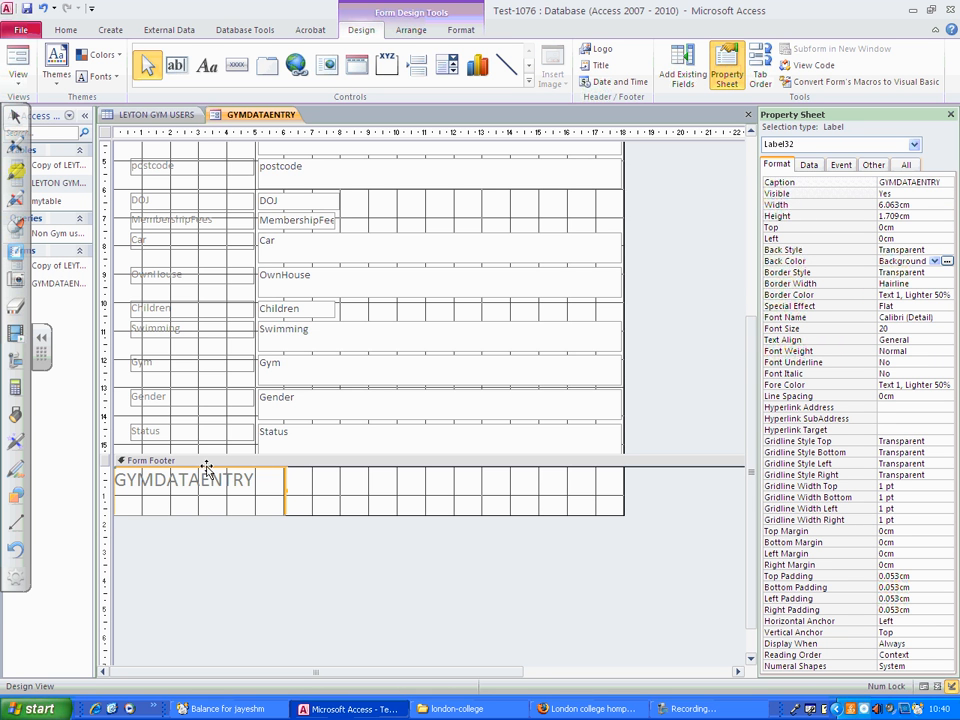
Step: Enlarge the Form Footer, shorten the pasted label to about 1 cm, and select its text
{"action": "scroll", "coordinate": [288, 495], "scroll_direction": "down", "scroll_amount": 2}
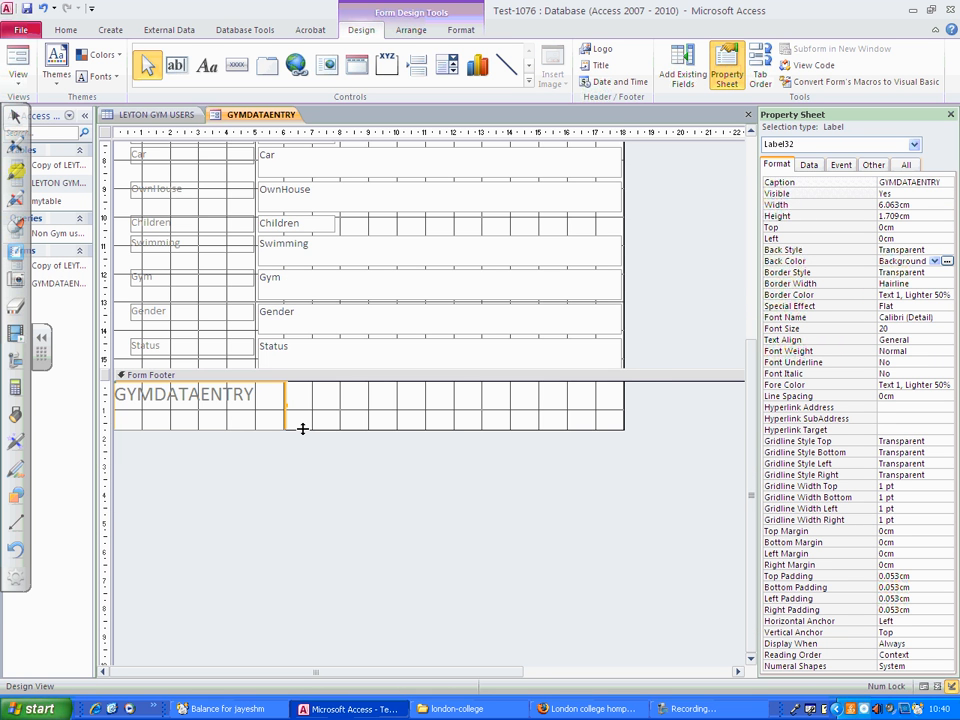
{"action": "mouse_move", "coordinate": [302, 429]}
{"action": "left_mouse_down"}
{"action": "mouse_move", "coordinate": [302, 459]}
{"action": "mouse_move", "coordinate": [303, 451]}
{"action": "left_mouse_up"}
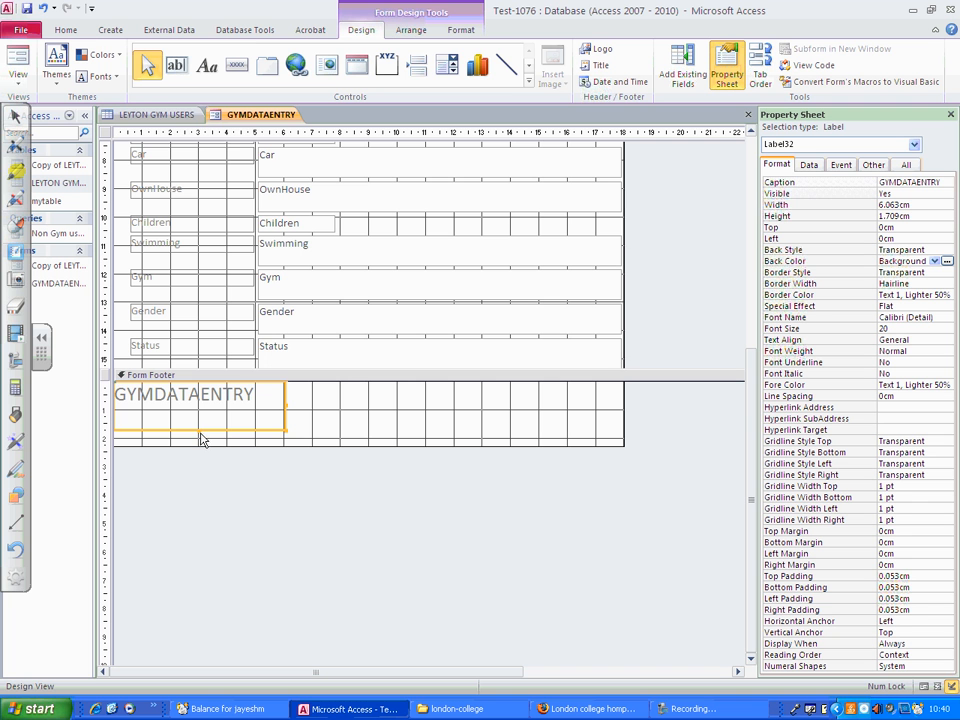
{"action": "left_click_drag", "start_coordinate": [198, 430], "coordinate": [198, 411]}
{"action": "left_click", "coordinate": [257, 392]}
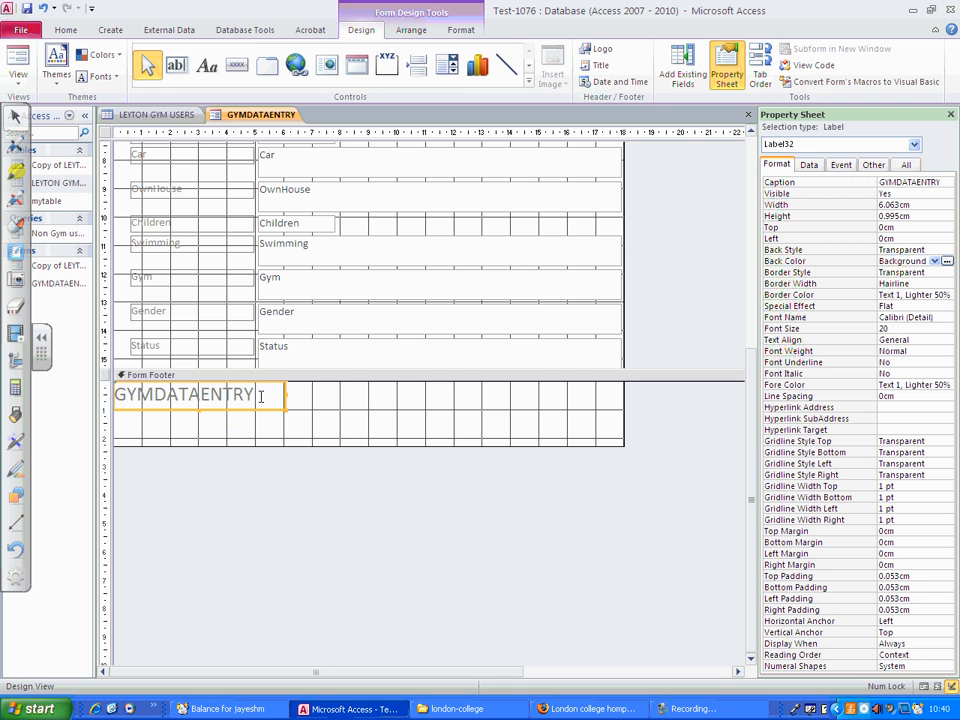
{"action": "left_click_drag", "start_coordinate": [257, 392], "coordinate": [98, 394]}
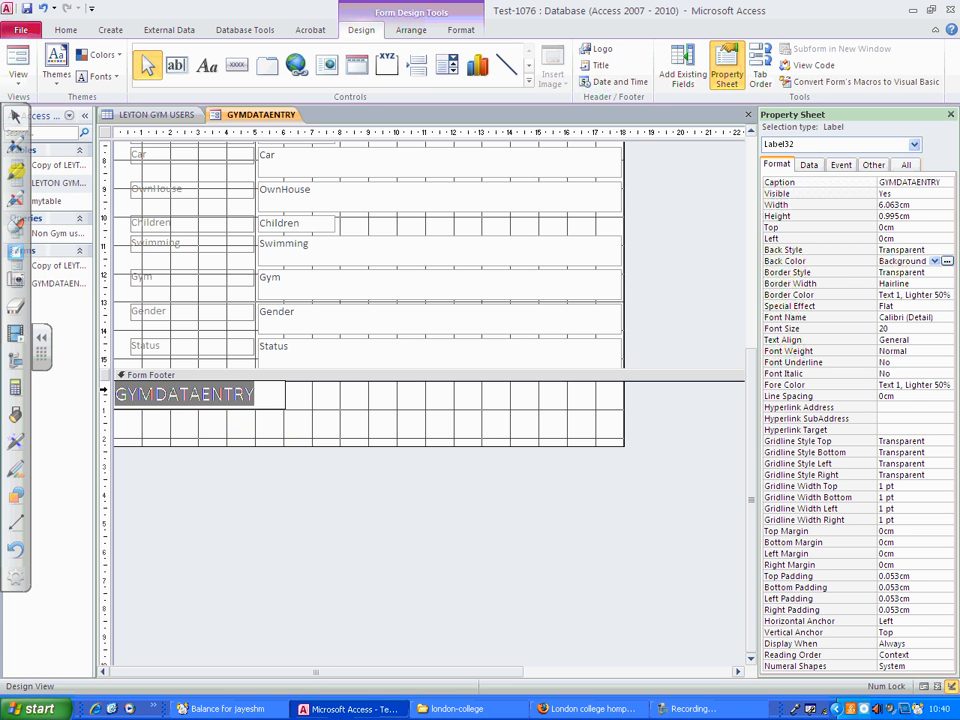
Step: Replace the footer label text with a 'Designed by' credit, the designer's name, and 15/02/2013
{"action": "type", "text": "DD"}
{"action": "key", "text": "BackSpace"}
{"action": "key", "text": "BackSpace"}
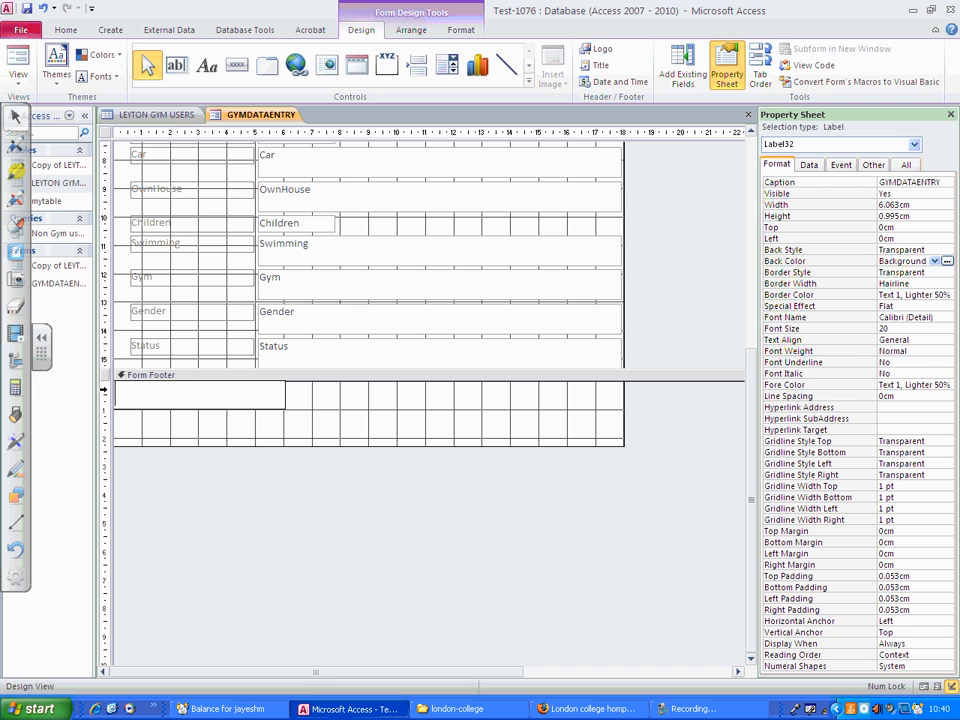
{"action": "type", "text": "Designed "}
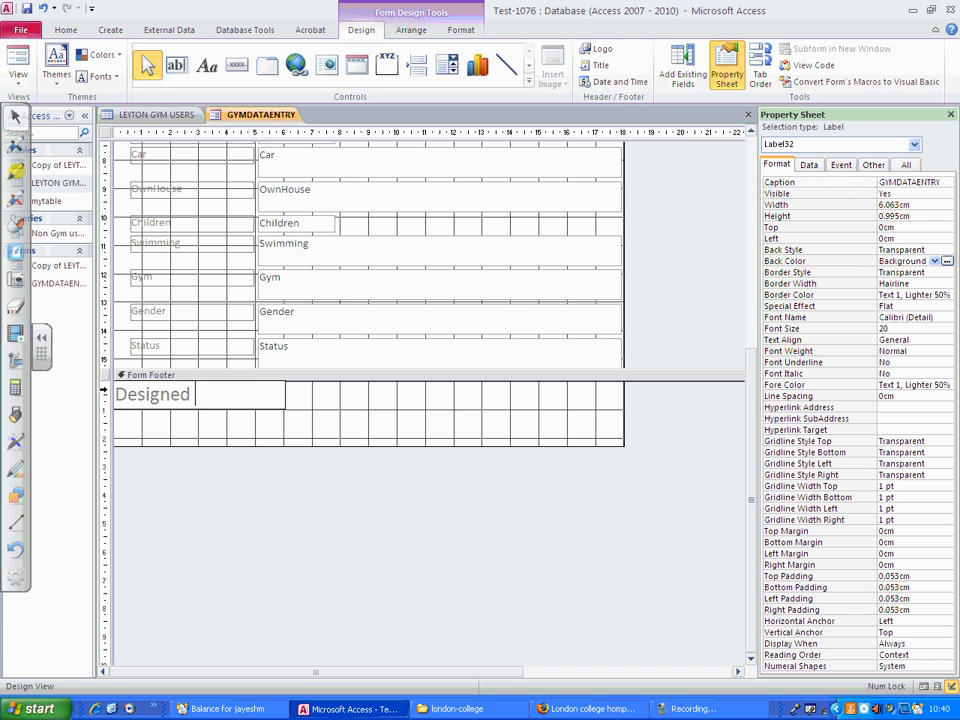
{"action": "type", "text": "by James bond"}
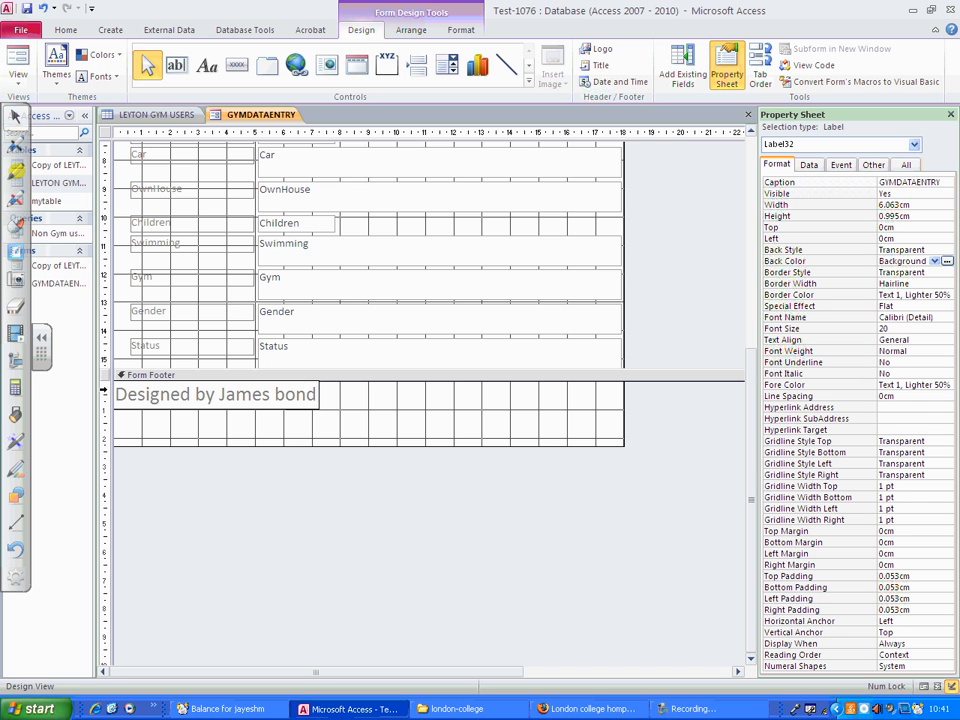
{"action": "type", "text": "  15/02/2013"}
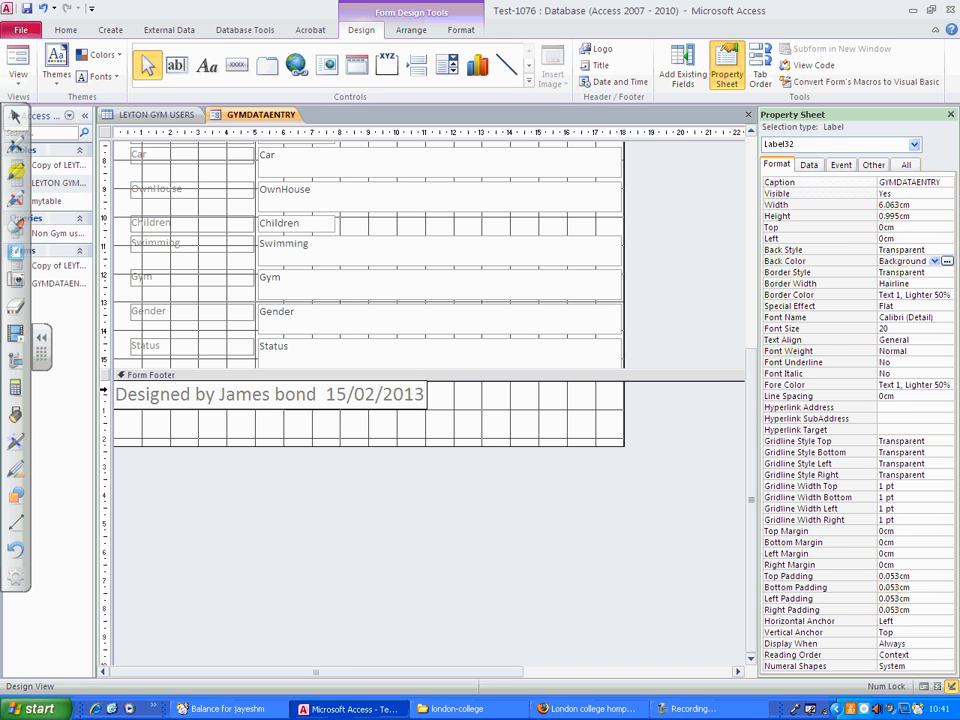
{"action": "left_click_drag", "start_coordinate": [425, 395], "coordinate": [113, 395]}
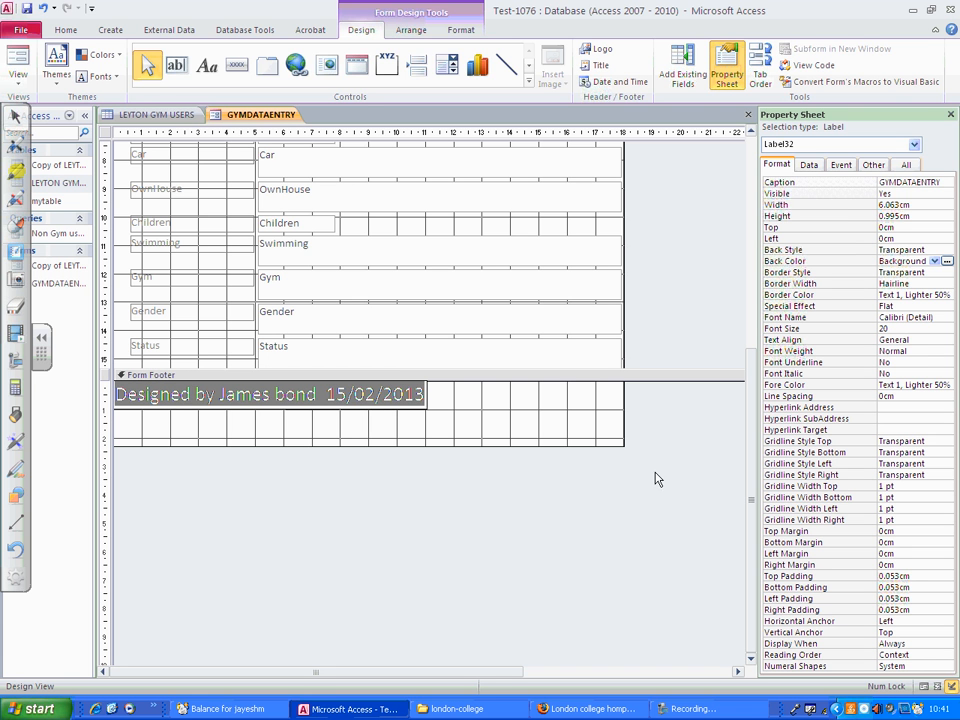
Step: Make the footer credit red Adobe Caslon Pro Bold size 9 and shrink the footer to about 1 cm
{"action": "left_click", "coordinate": [68, 31]}
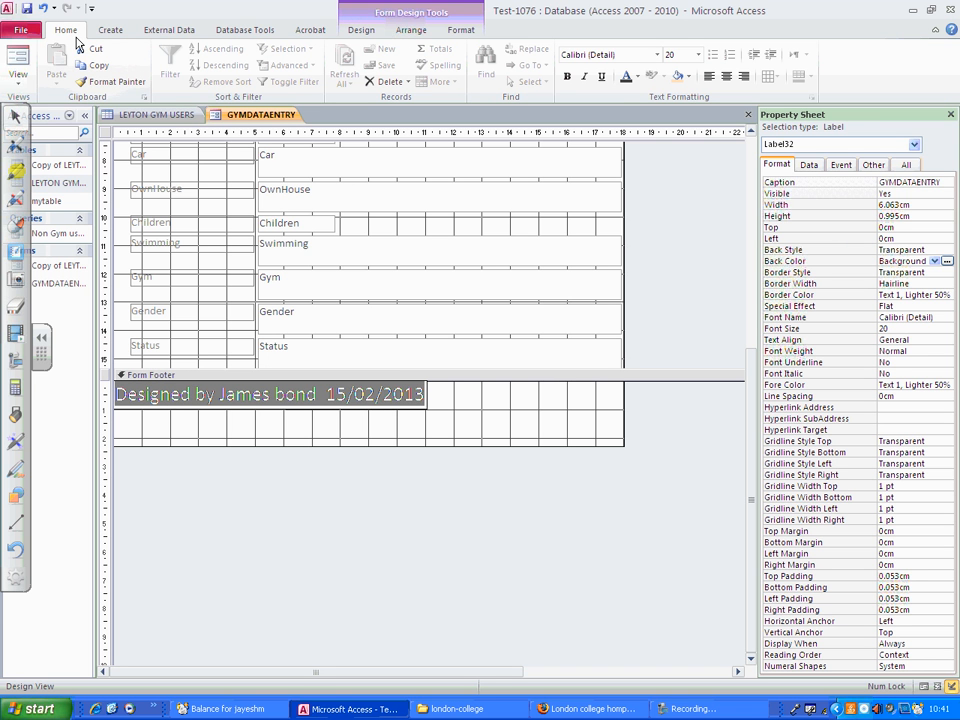
{"action": "left_click", "coordinate": [657, 55]}
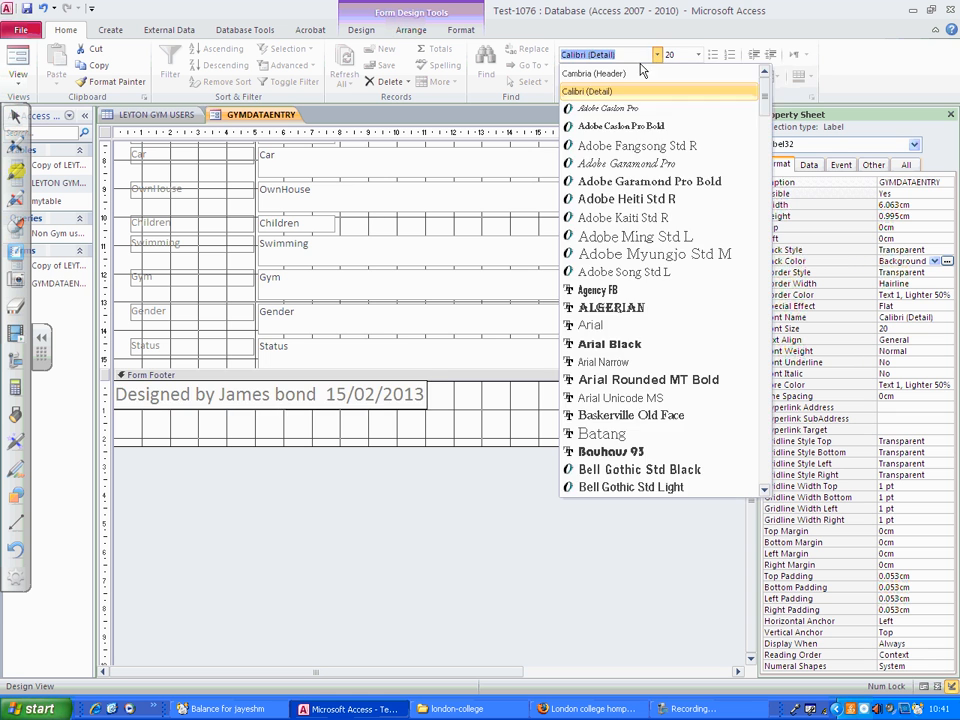
{"action": "left_click", "coordinate": [627, 125]}
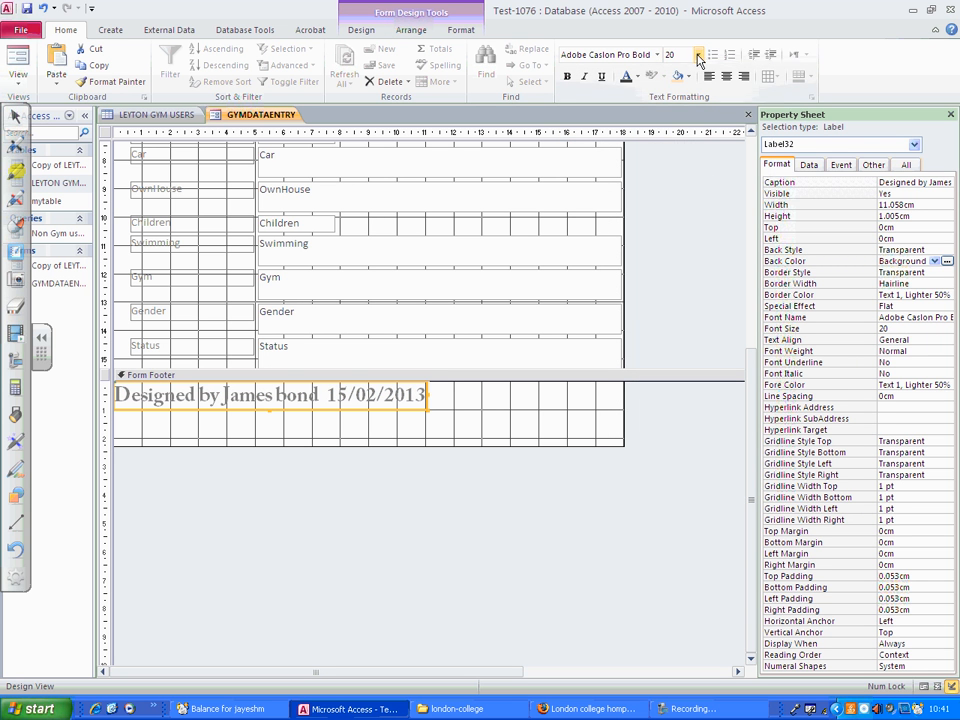
{"action": "left_click", "coordinate": [697, 55]}
{"action": "left_click", "coordinate": [690, 134]}
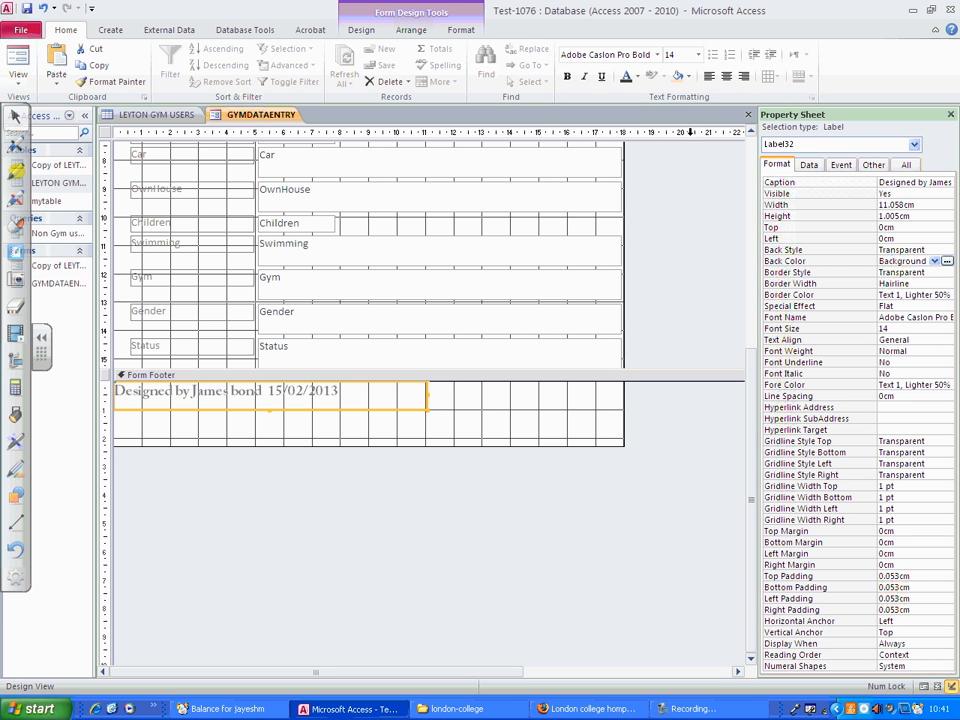
{"action": "left_click", "coordinate": [697, 55]}
{"action": "left_click", "coordinate": [685, 85]}
{"action": "left_click", "coordinate": [636, 77]}
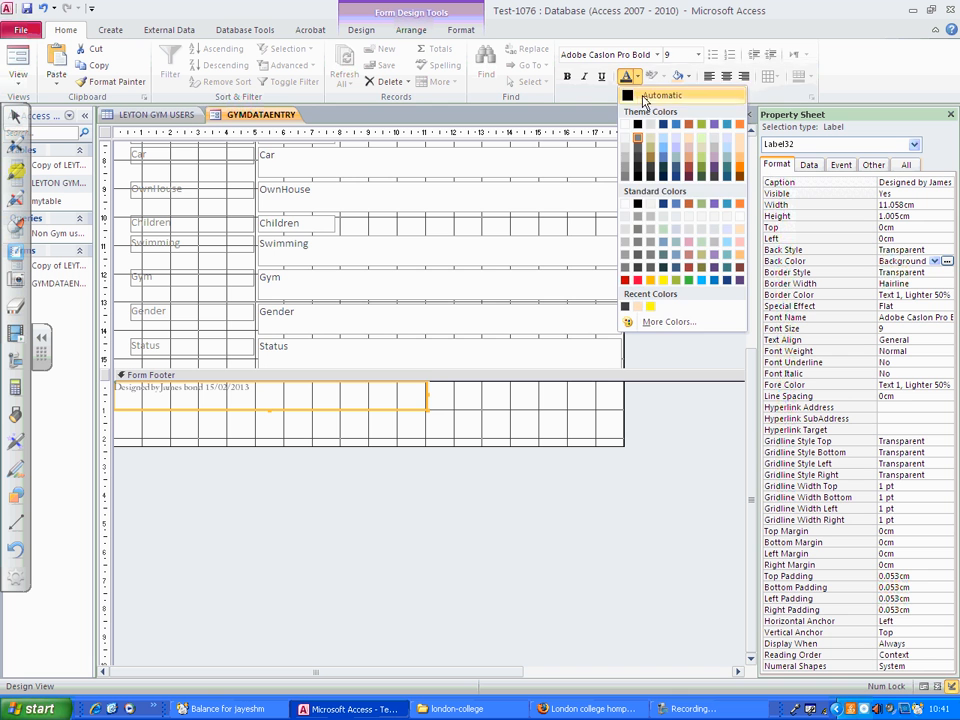
{"action": "left_click", "coordinate": [637, 281]}
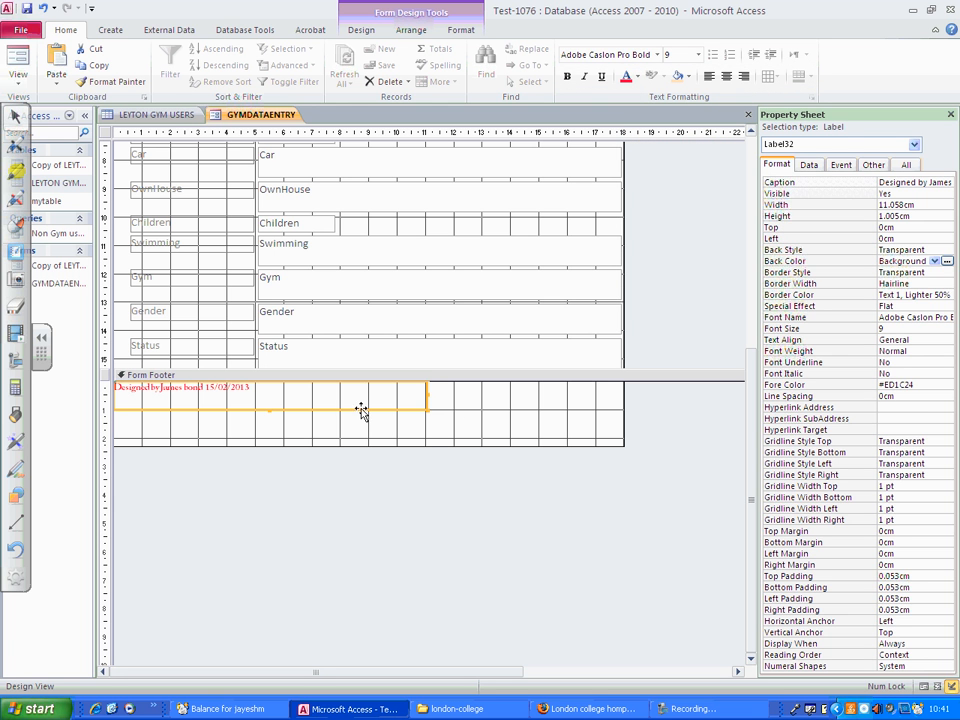
{"action": "left_click", "coordinate": [486, 418]}
{"action": "left_click_drag", "start_coordinate": [429, 444], "coordinate": [424, 405]}
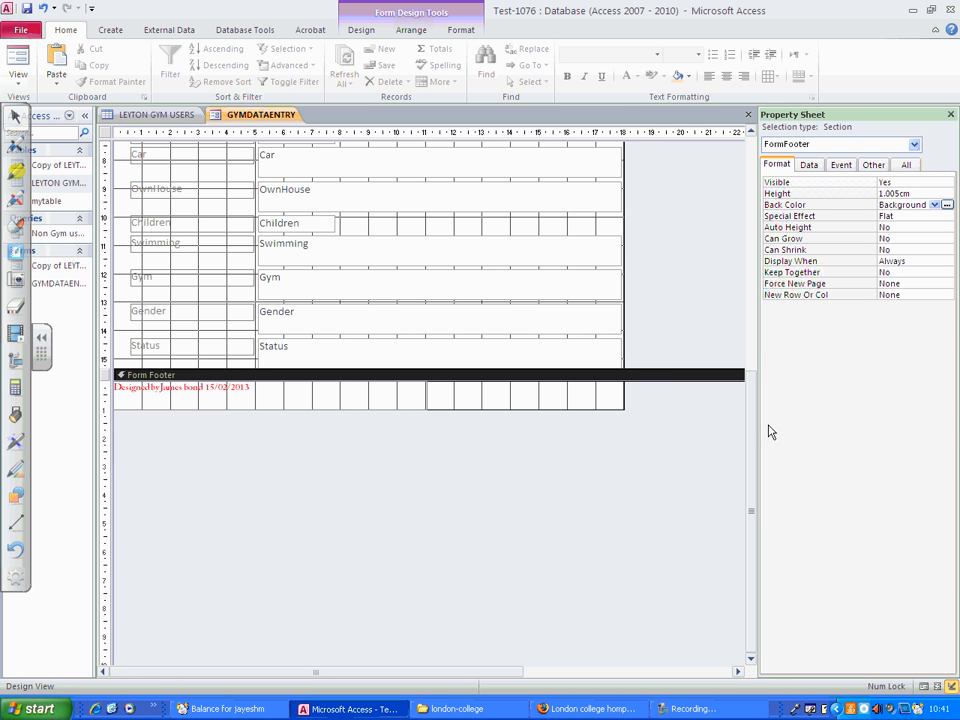
Step: Adjust the form's right edge to about the 19 cm ruler mark
{"action": "left_click_drag", "start_coordinate": [753, 445], "coordinate": [752, 175]}
{"action": "scroll", "coordinate": [583, 476], "scroll_direction": "down", "scroll_amount": 5}
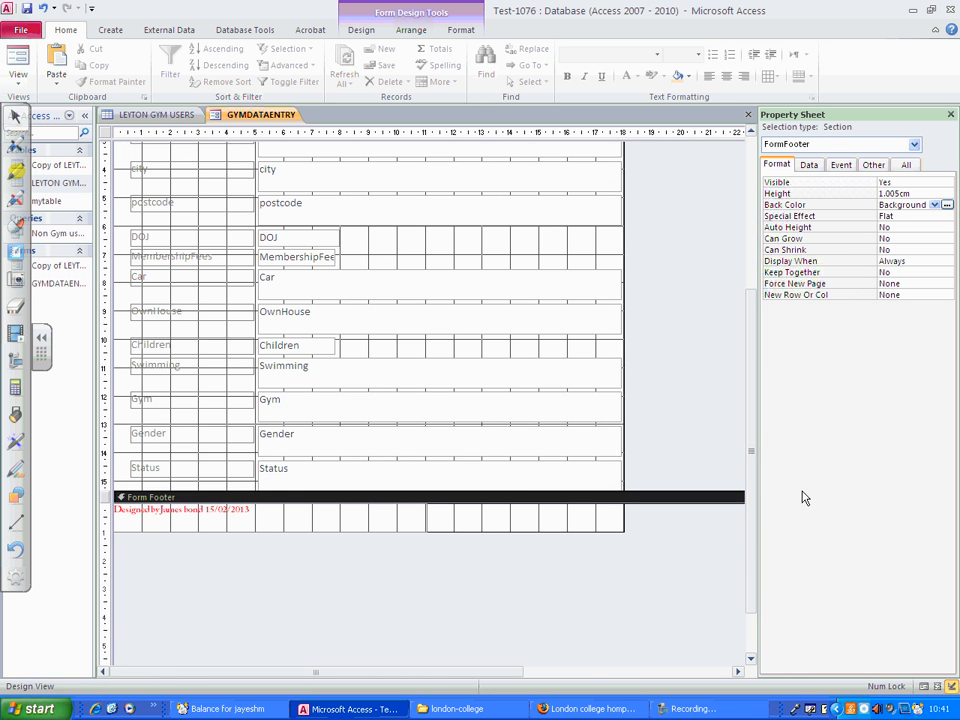
{"action": "left_click_drag", "start_coordinate": [750, 452], "coordinate": [753, 287]}
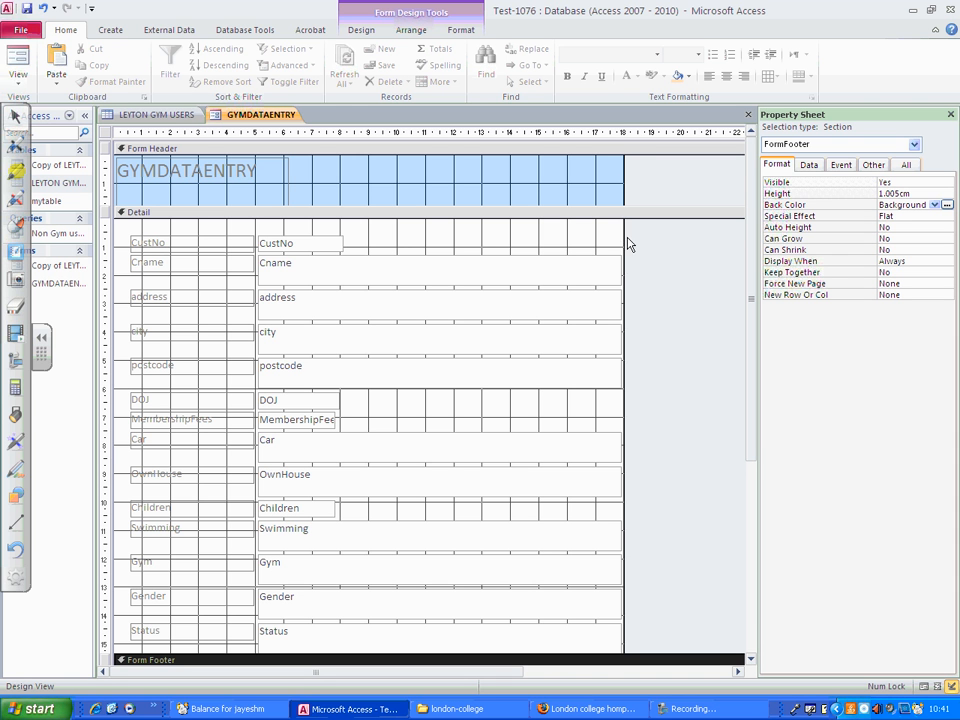
{"action": "left_click_drag", "start_coordinate": [623, 233], "coordinate": [683, 242]}
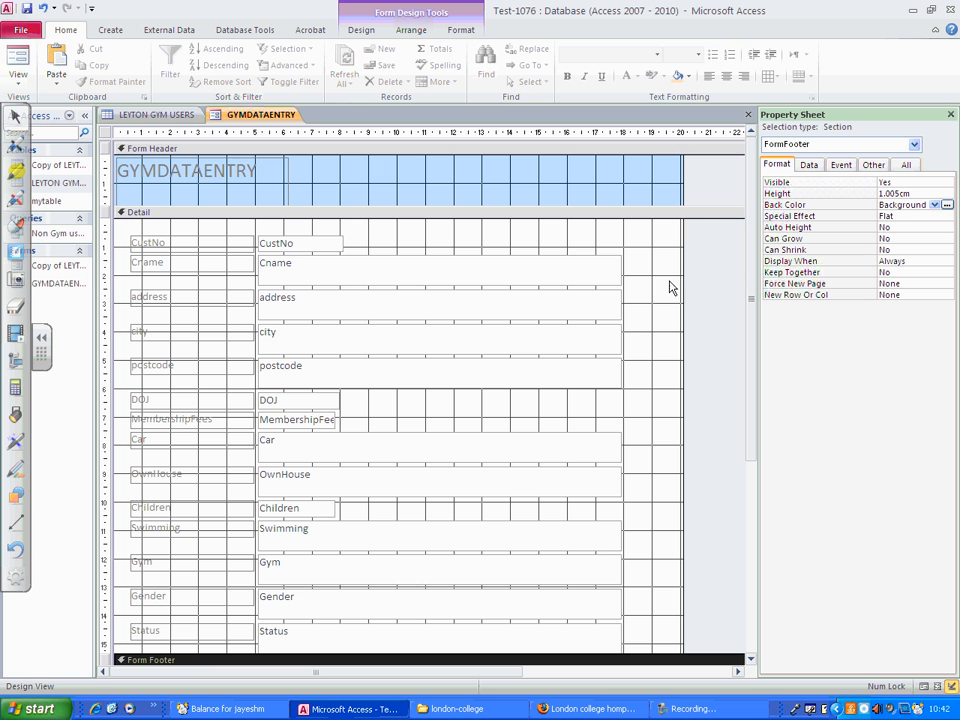
{"action": "left_click_drag", "start_coordinate": [682, 280], "coordinate": [651, 281]}
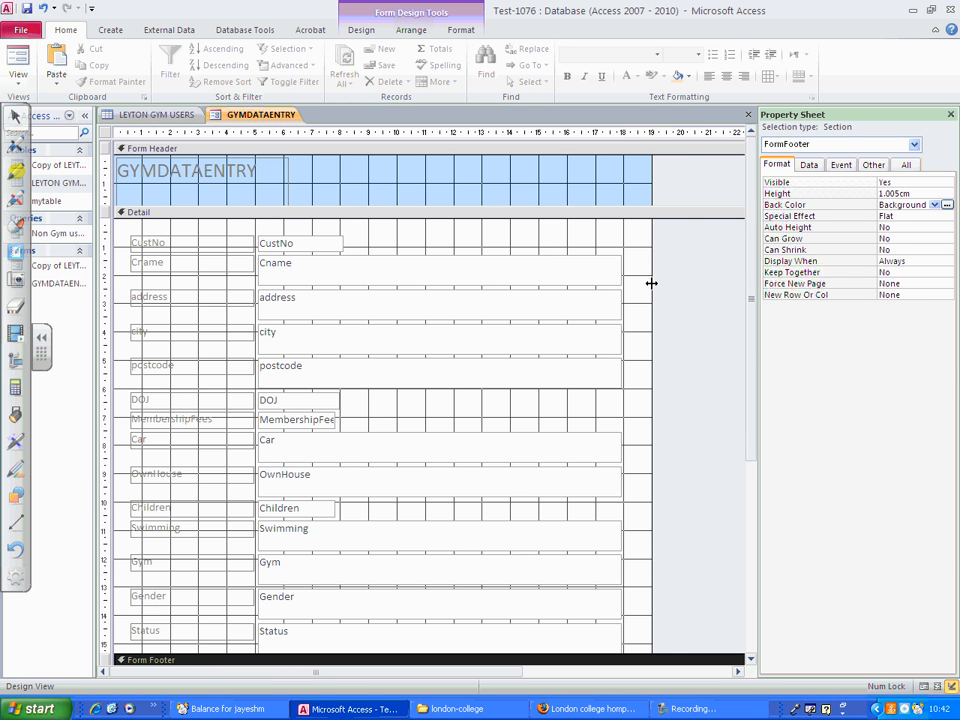
Step: Lower the title label's top edge and move it to the centre of the header
{"action": "left_click", "coordinate": [286, 181]}
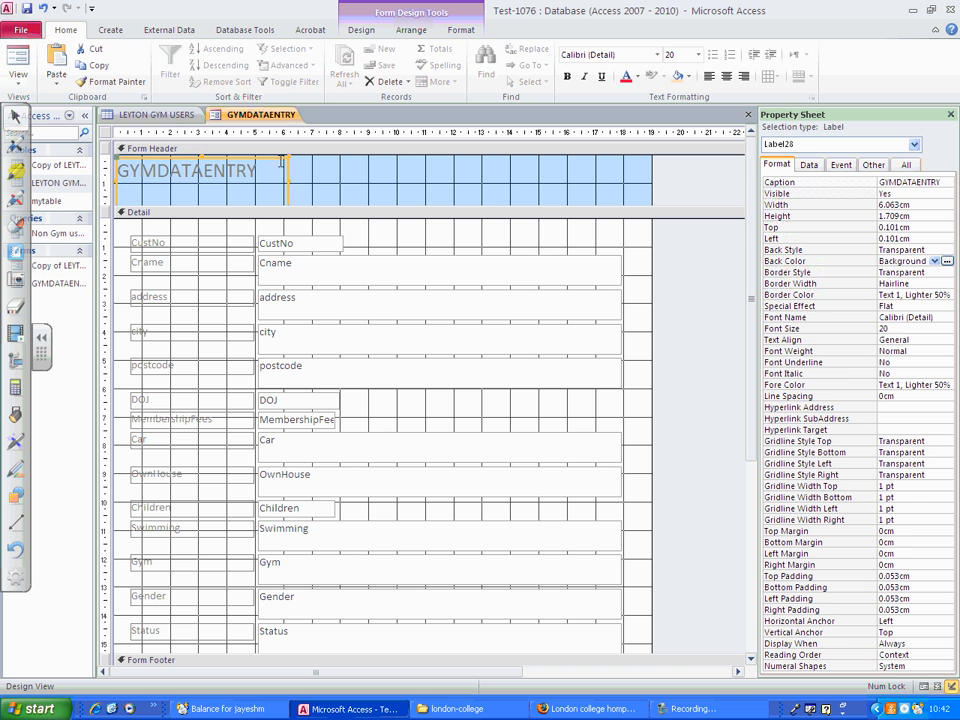
{"action": "left_click_drag", "start_coordinate": [201, 158], "coordinate": [201, 174]}
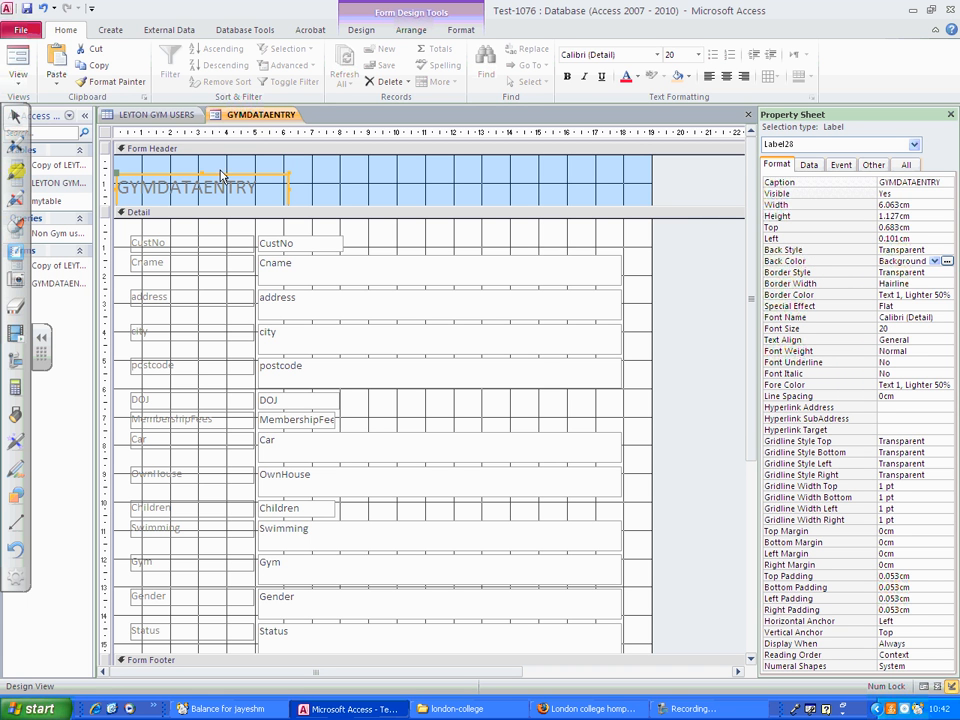
{"action": "left_click_drag", "start_coordinate": [220, 175], "coordinate": [293, 168]}
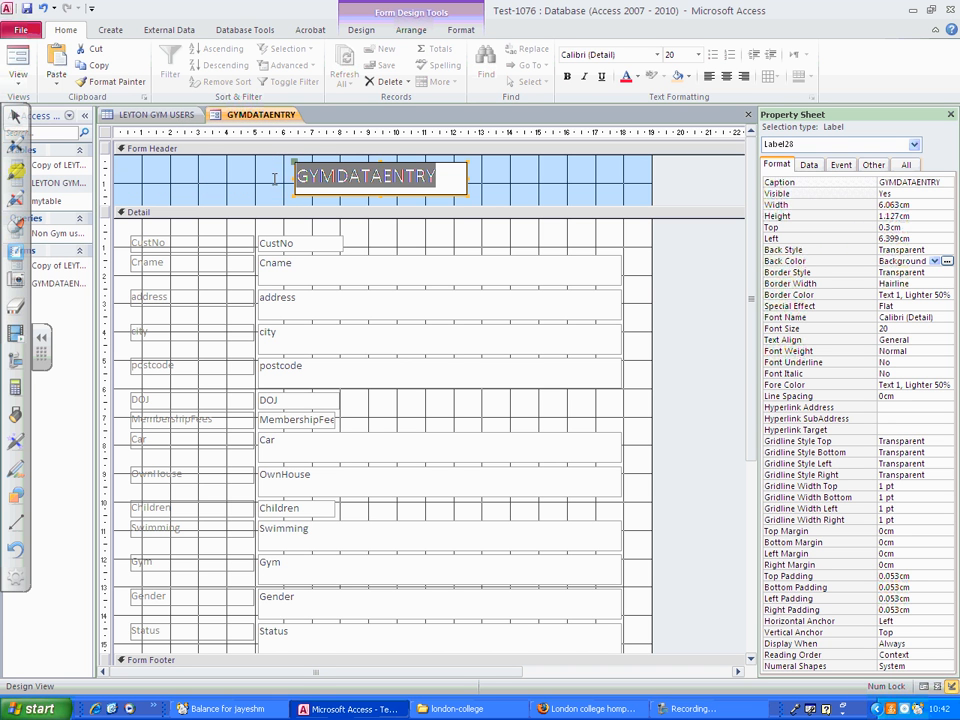
Step: Retitle the header label 'Leyton Gym Form' and colour its text green
{"action": "key", "text": "BackSpace"}
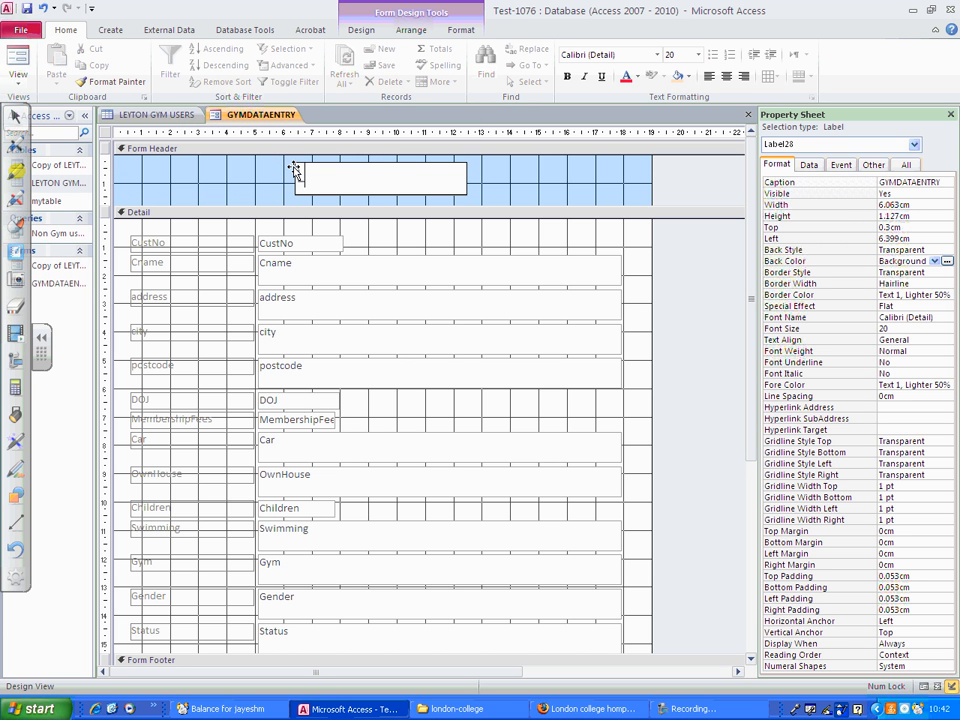
{"action": "type", "text": "Leyton Gym Form"}
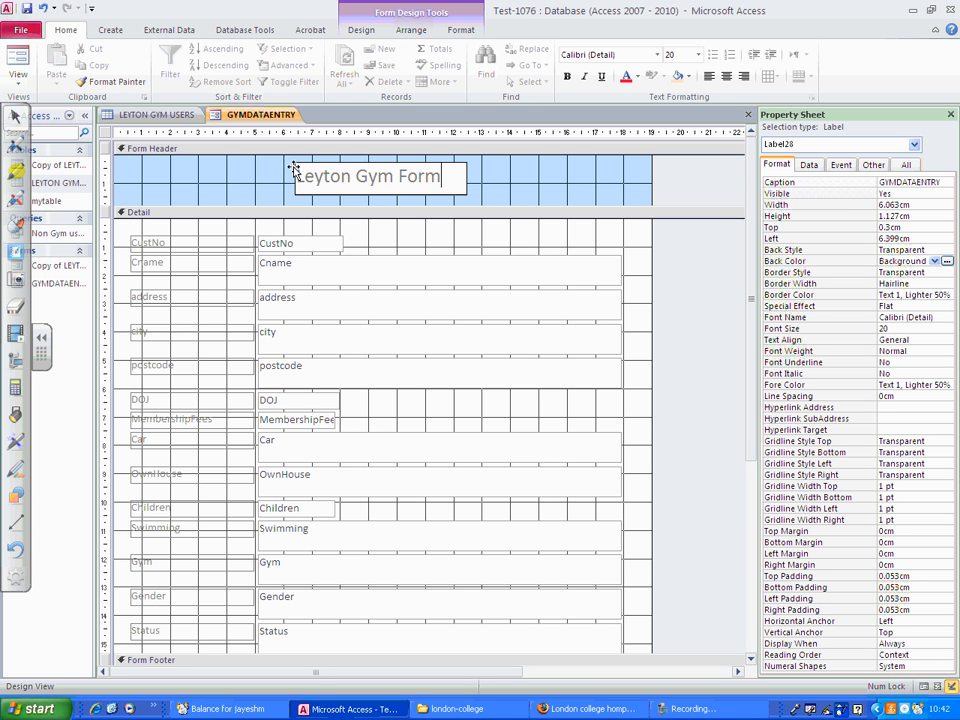
{"action": "left_click_drag", "start_coordinate": [446, 180], "coordinate": [295, 175]}
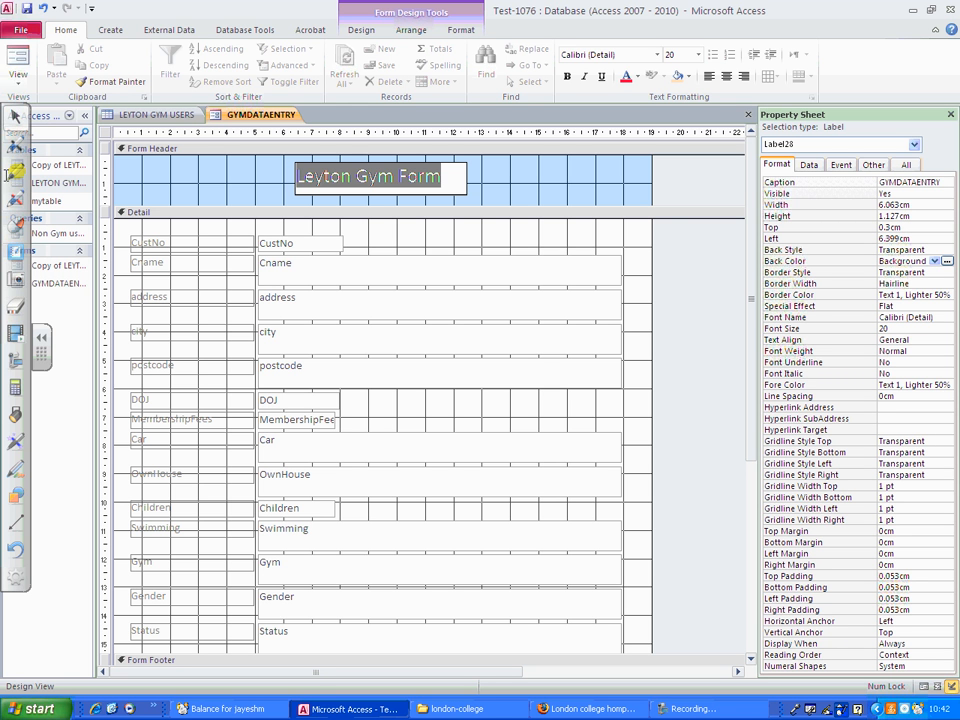
{"action": "left_click", "coordinate": [637, 77]}
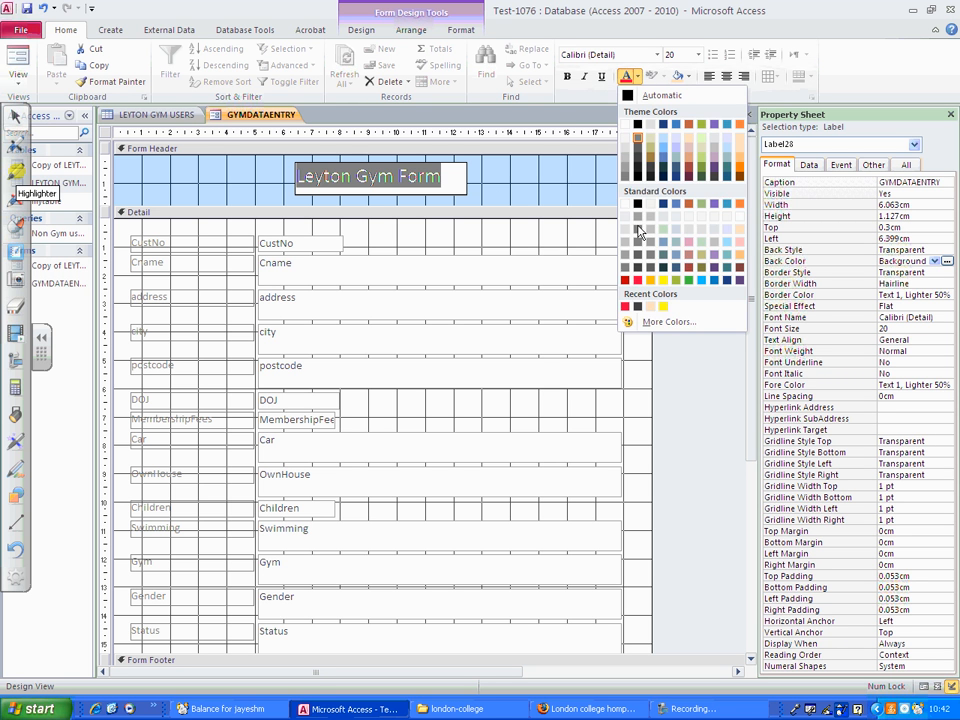
{"action": "left_click", "coordinate": [690, 282]}
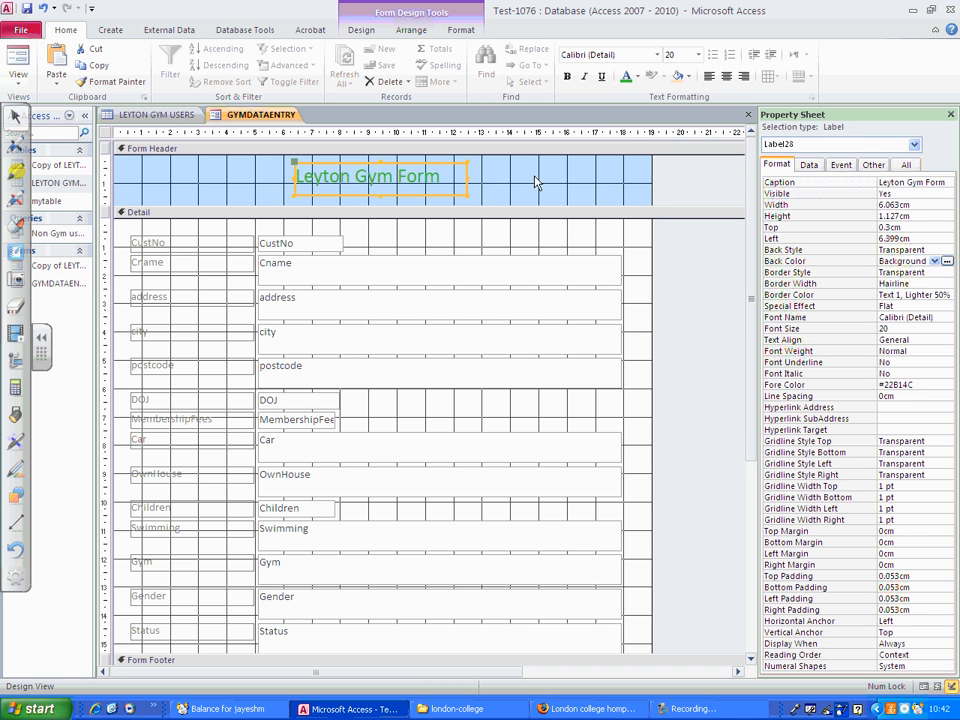
{"action": "left_click", "coordinate": [510, 191]}
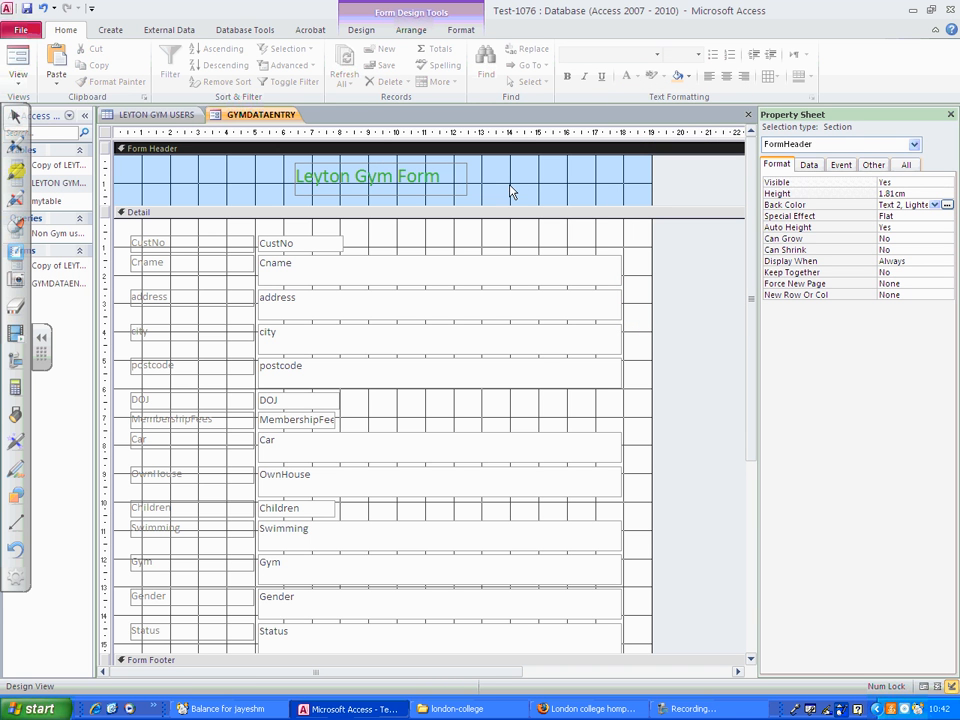
Step: Fill the form header with yellow and the Detail section with pale pink (#F9EDED)
{"action": "right_click", "coordinate": [578, 186]}
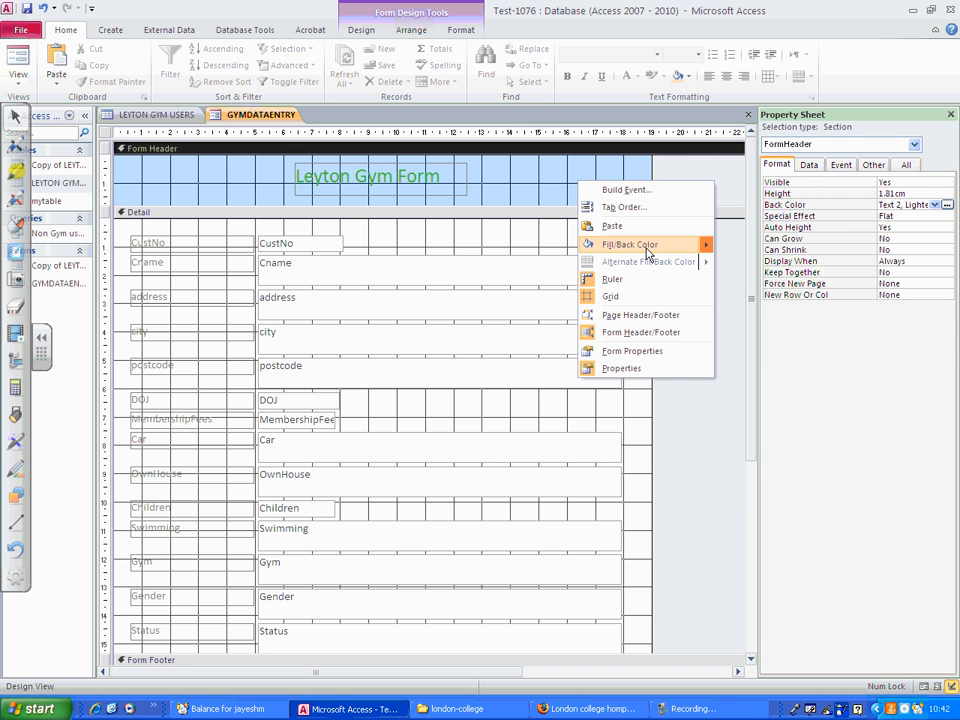
{"action": "mouse_move", "coordinate": [647, 253]}
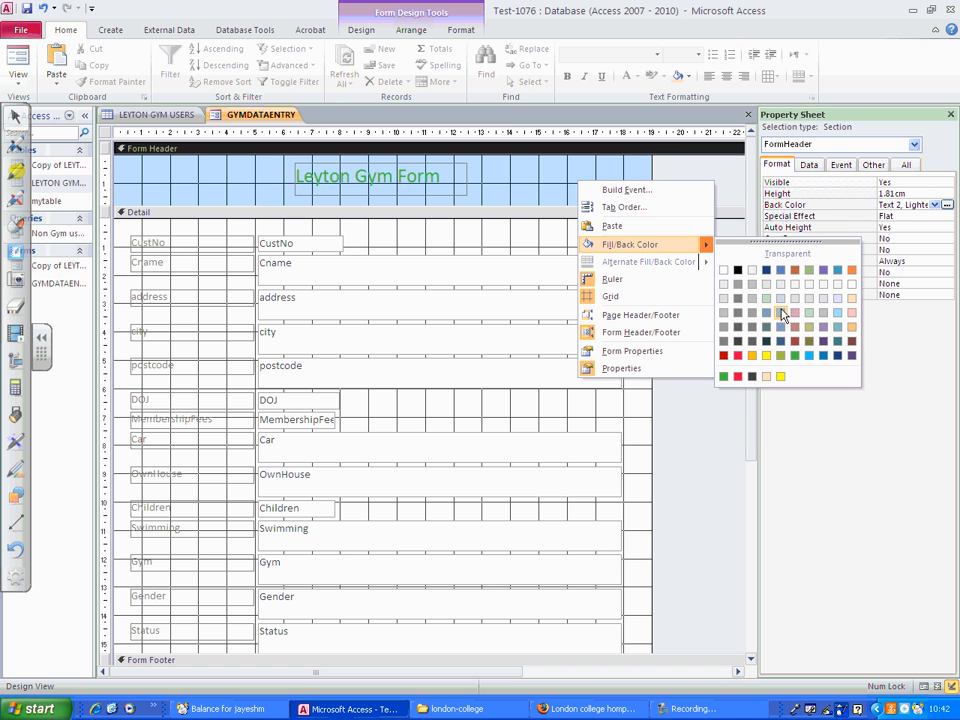
{"action": "left_click", "coordinate": [766, 357]}
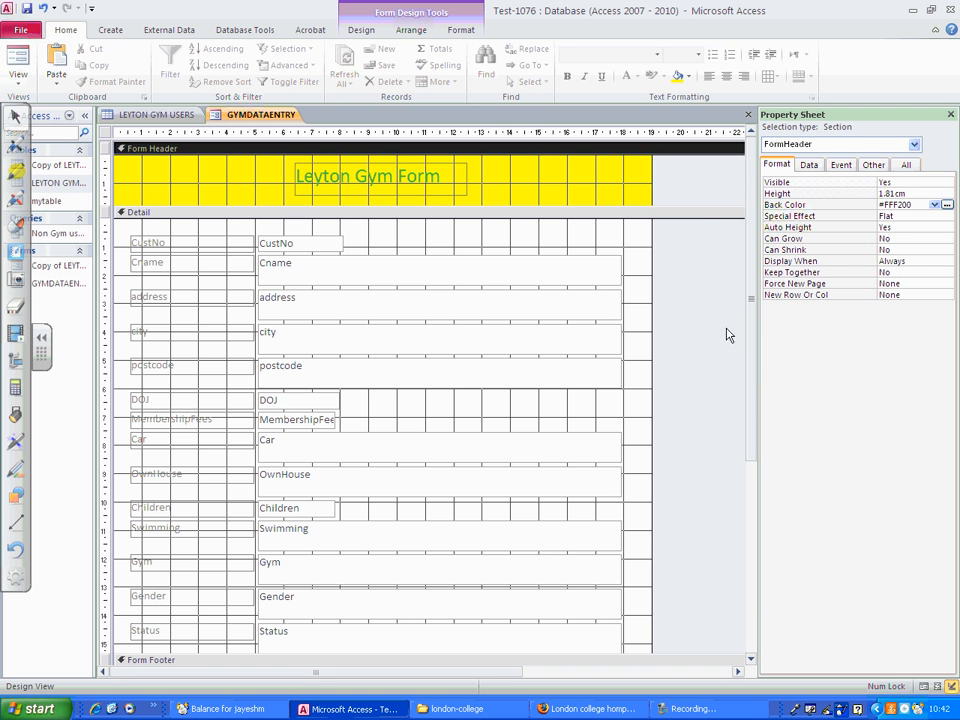
{"action": "right_click", "coordinate": [649, 249]}
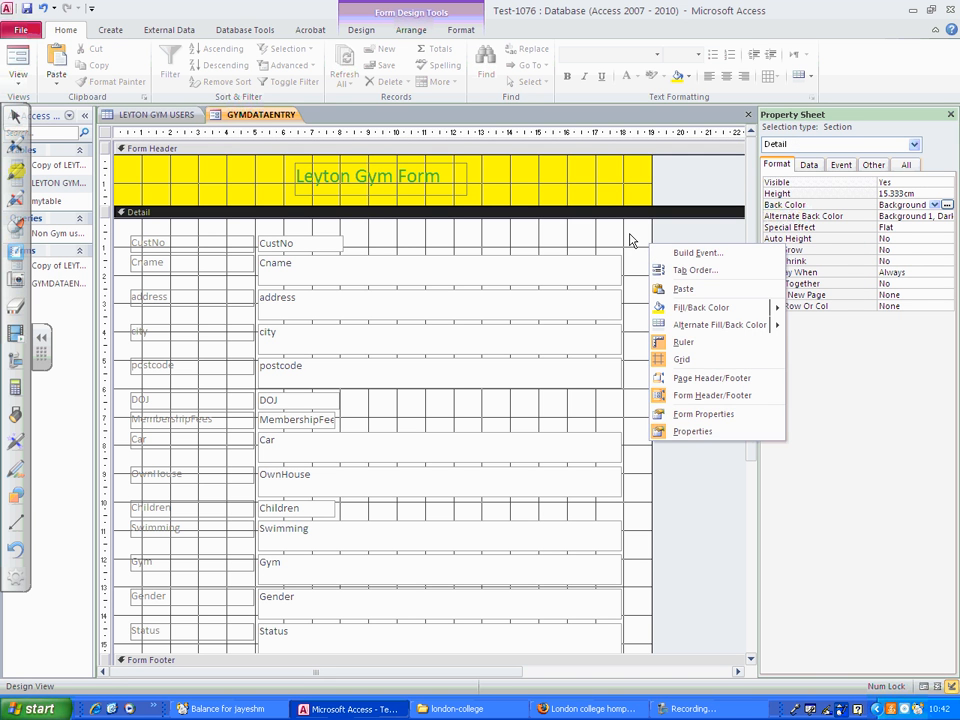
{"action": "right_click", "coordinate": [633, 238]}
{"action": "mouse_move", "coordinate": [733, 300]}
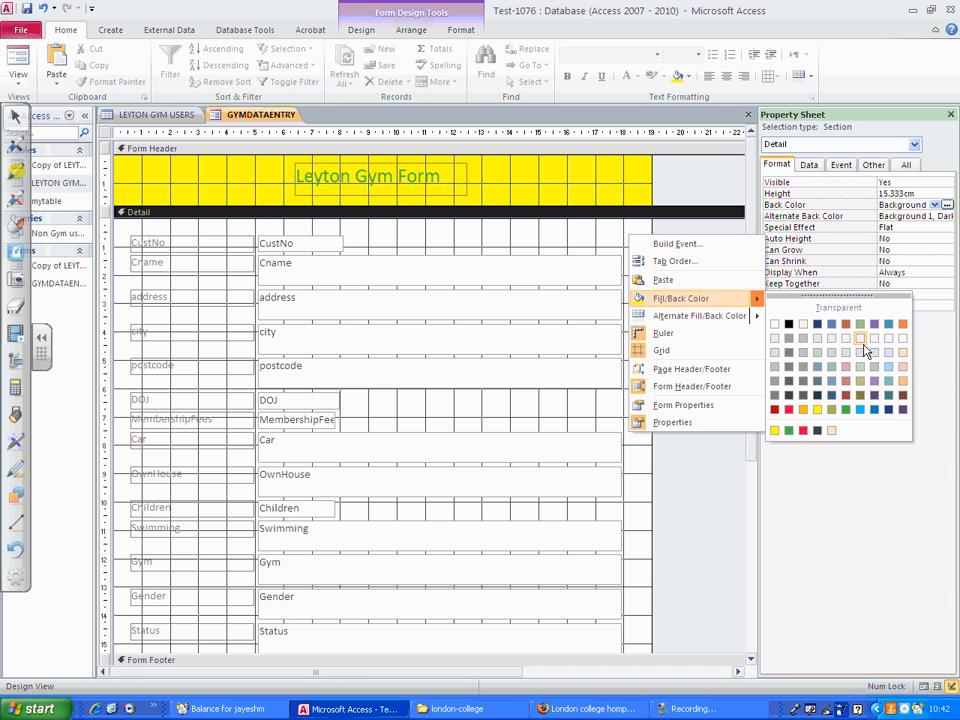
{"action": "left_click", "coordinate": [859, 340]}
Step: Give the Form Footer a pale blue-grey (#DFE5ED) background
{"action": "scroll", "coordinate": [640, 320], "scroll_direction": "down", "scroll_amount": 3}
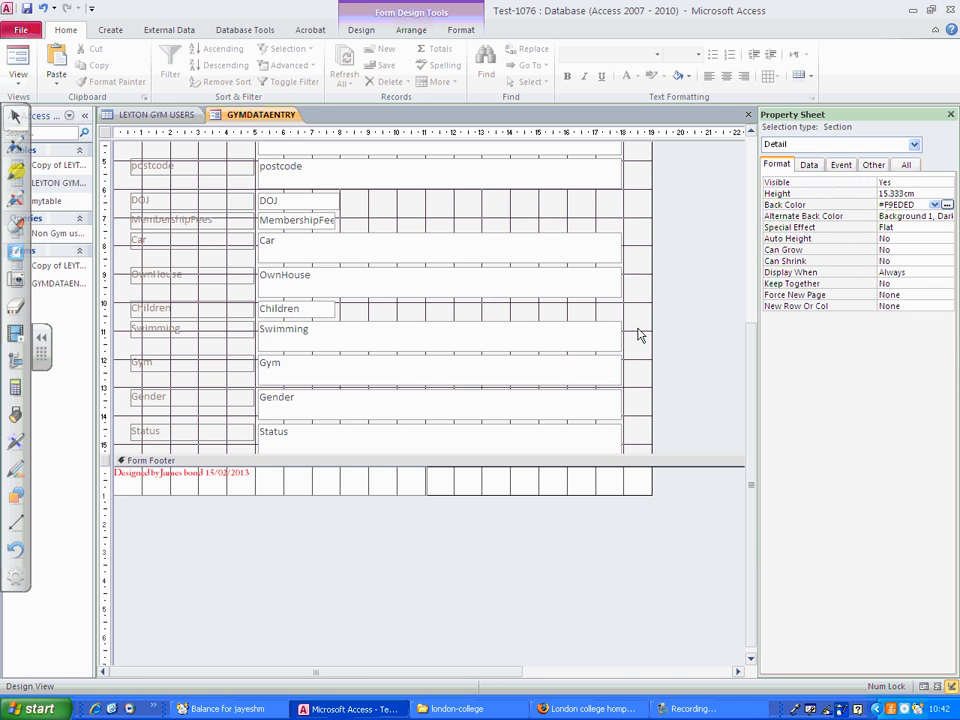
{"action": "right_click", "coordinate": [636, 489]}
{"action": "left_click", "coordinate": [731, 552]}
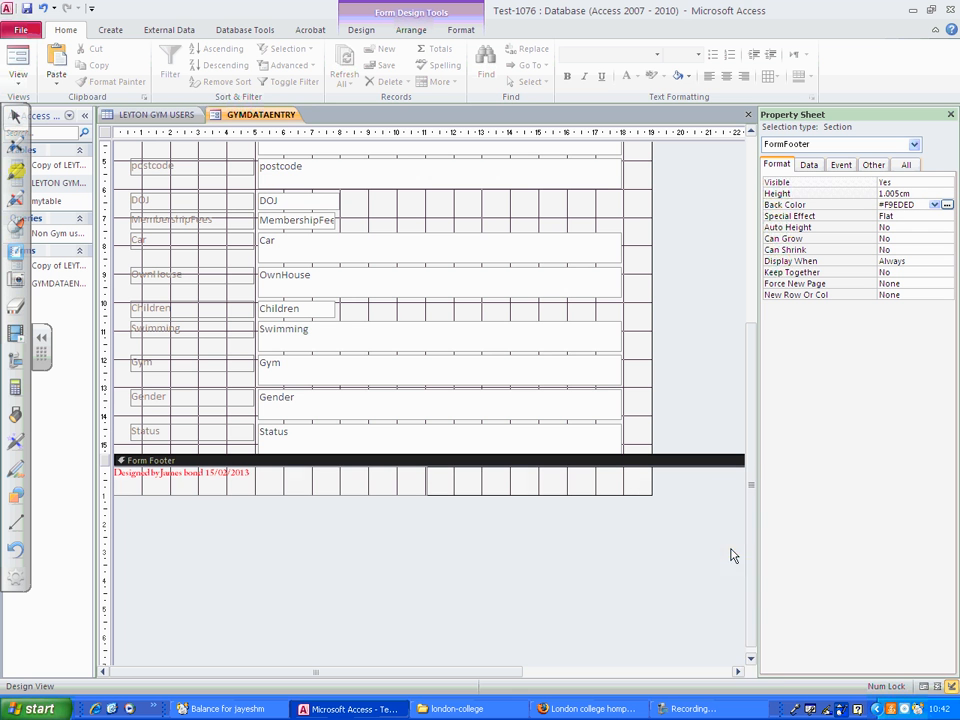
{"action": "right_click", "coordinate": [631, 489]}
{"action": "mouse_move", "coordinate": [761, 551]}
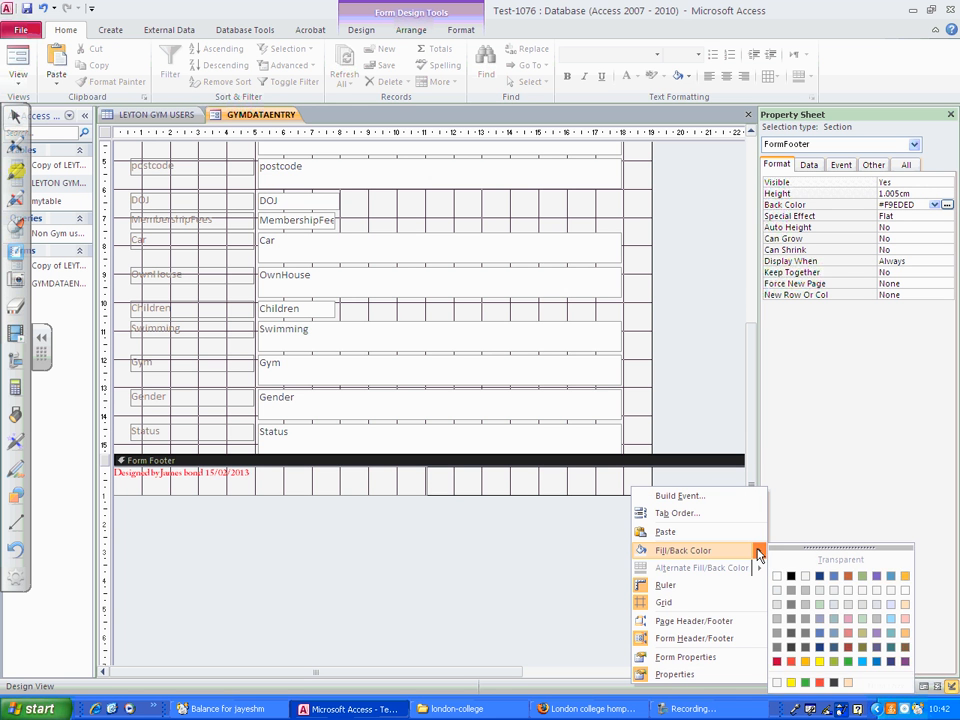
{"action": "left_click", "coordinate": [823, 594]}
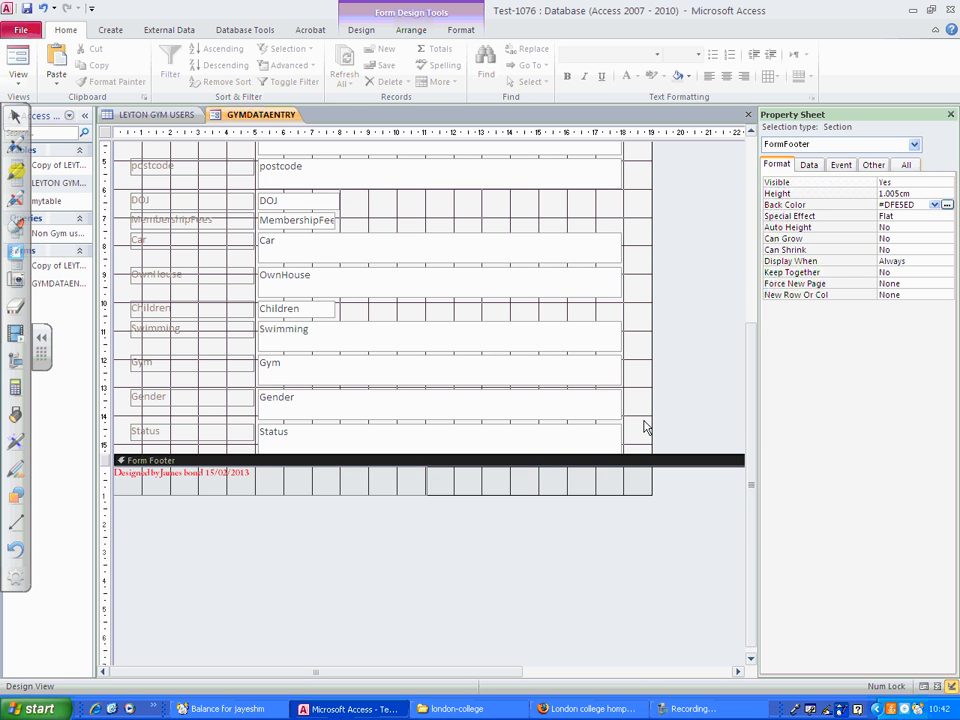
{"action": "scroll", "coordinate": [645, 425], "scroll_direction": "up", "scroll_amount": 3}
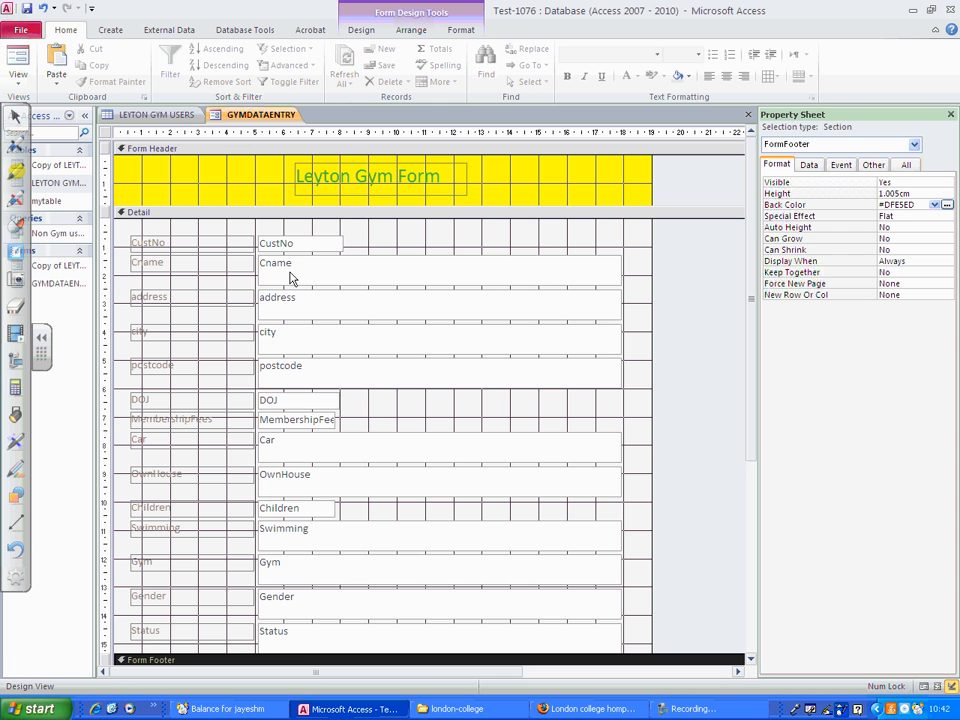
{"action": "left_click", "coordinate": [248, 188]}
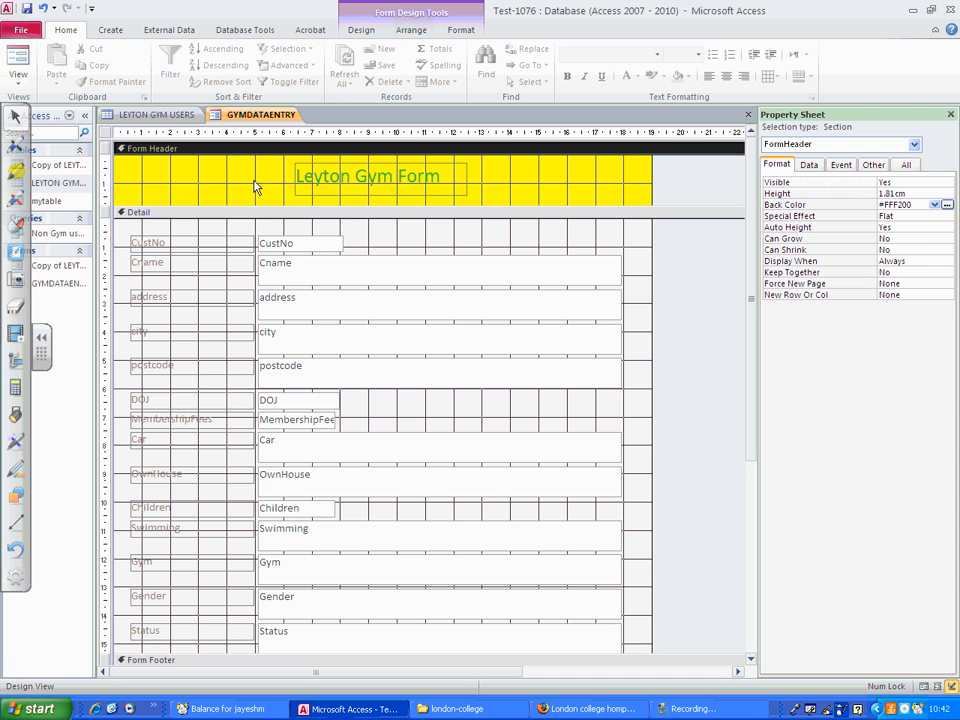
Step: Insert the topper trophy picture and place it left of the Leyton Gym Form title
{"action": "left_click", "coordinate": [362, 33]}
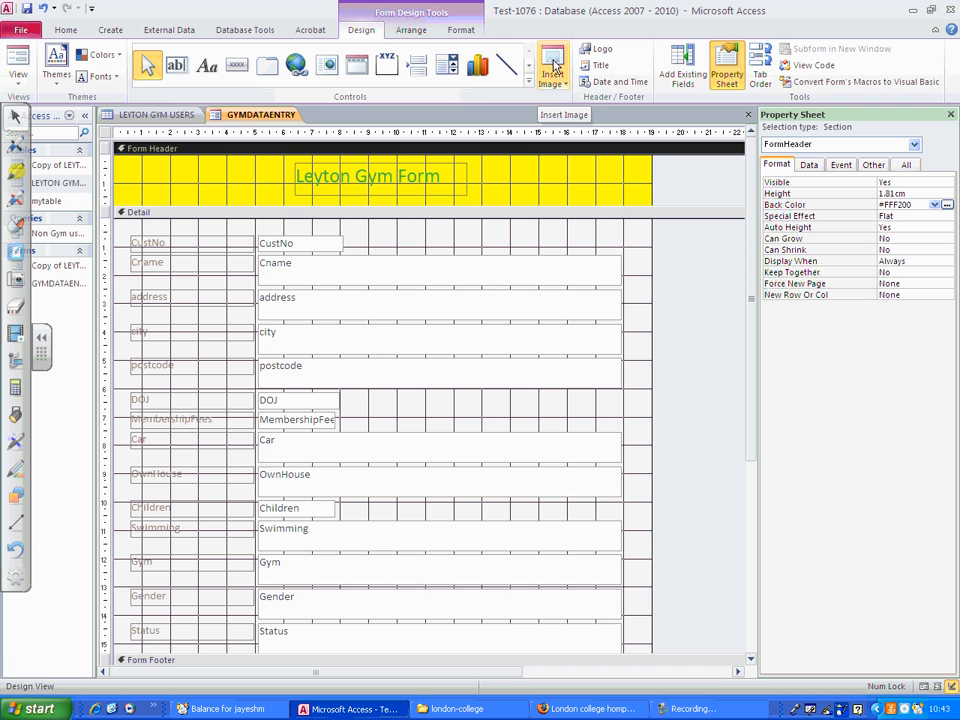
{"action": "left_click", "coordinate": [563, 85]}
{"action": "left_click", "coordinate": [576, 97]}
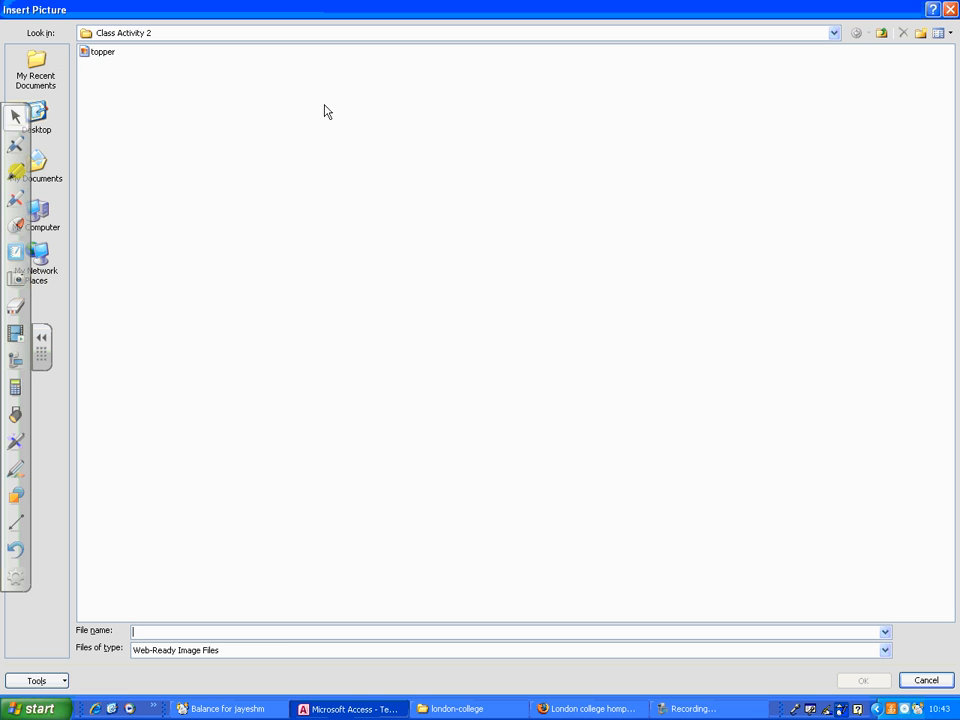
{"action": "left_click", "coordinate": [104, 54]}
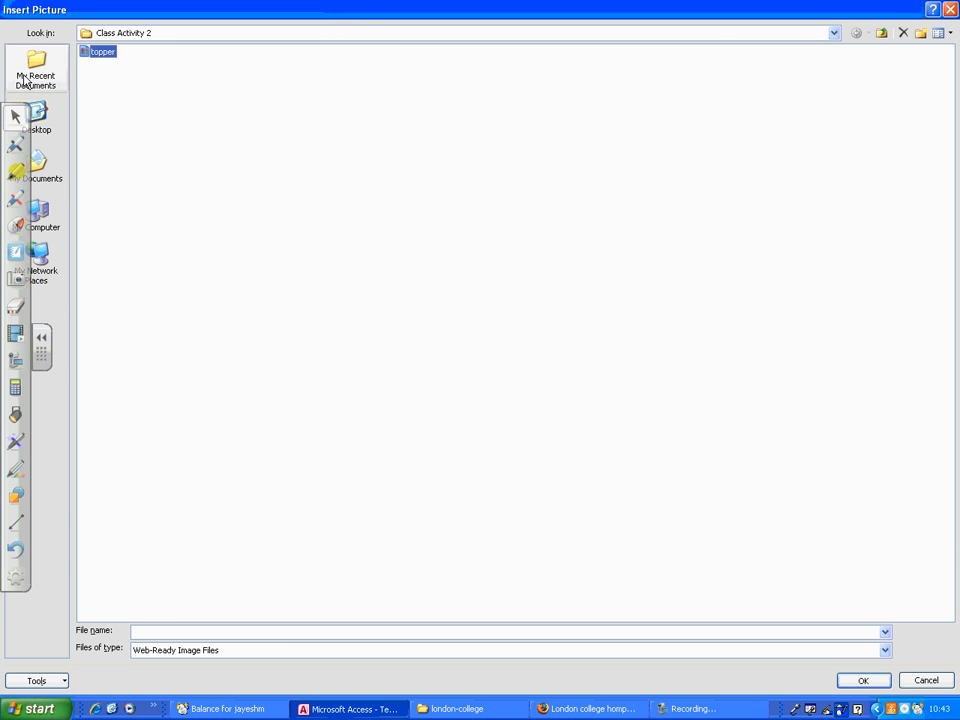
{"action": "left_click", "coordinate": [864, 680]}
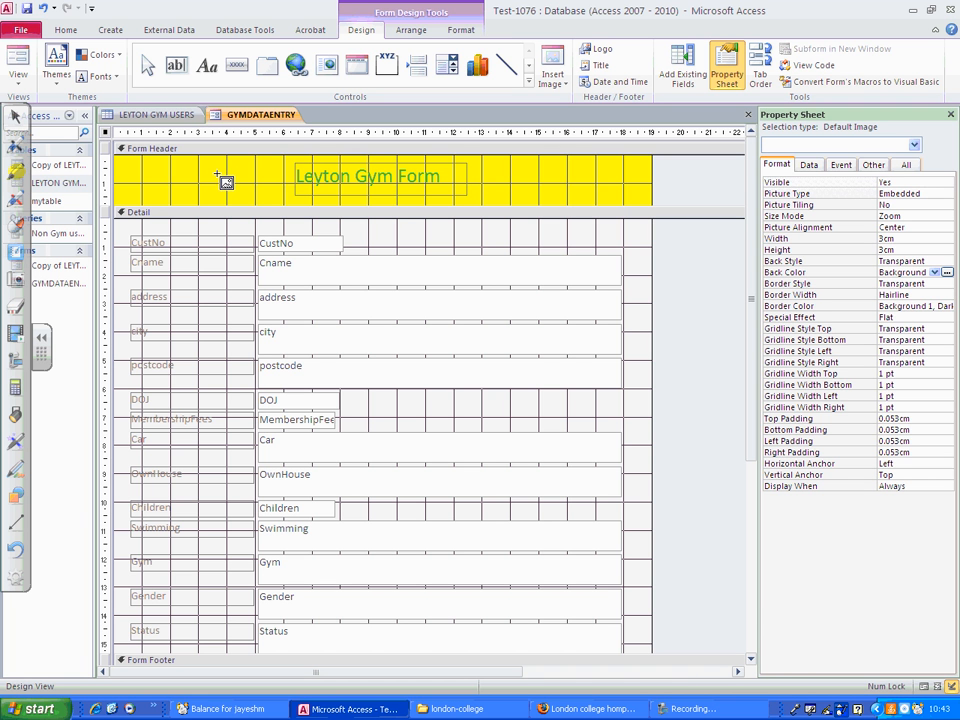
{"action": "left_click_drag", "start_coordinate": [227, 161], "coordinate": [272, 198]}
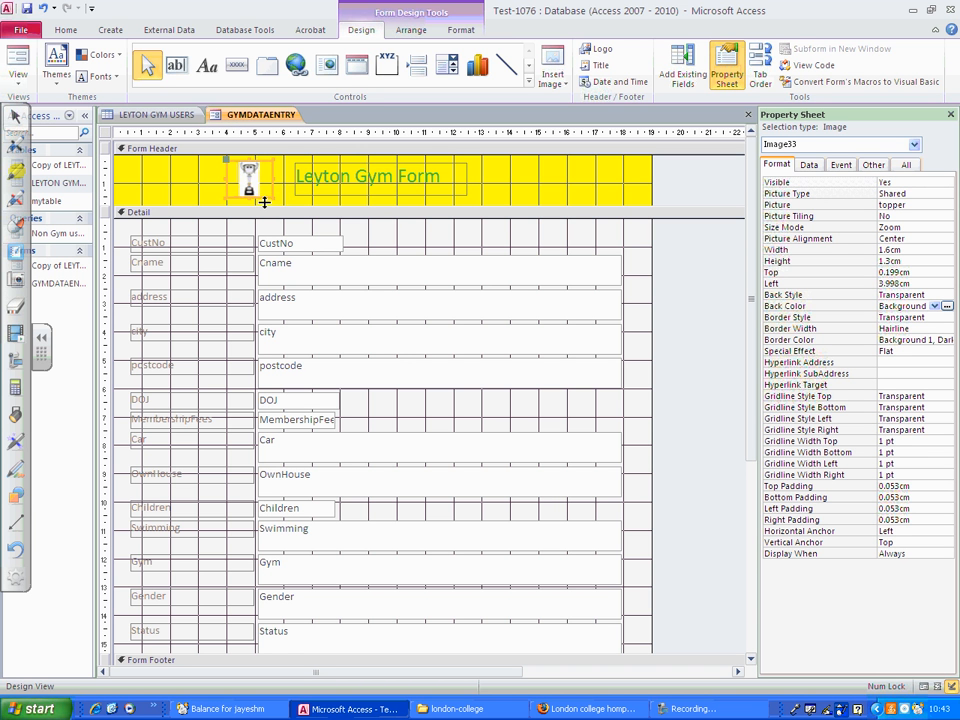
Step: Copy the trophy to the title's right side and shrink the header back to its height
{"action": "right_click", "coordinate": [264, 198]}
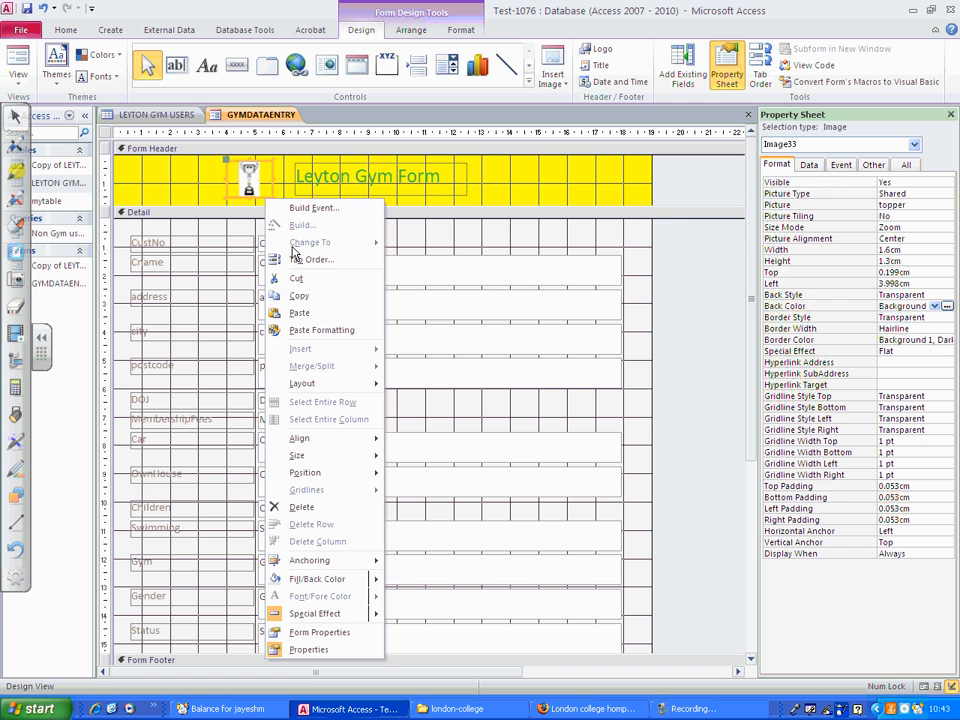
{"action": "left_click", "coordinate": [296, 296]}
{"action": "right_click", "coordinate": [533, 183]}
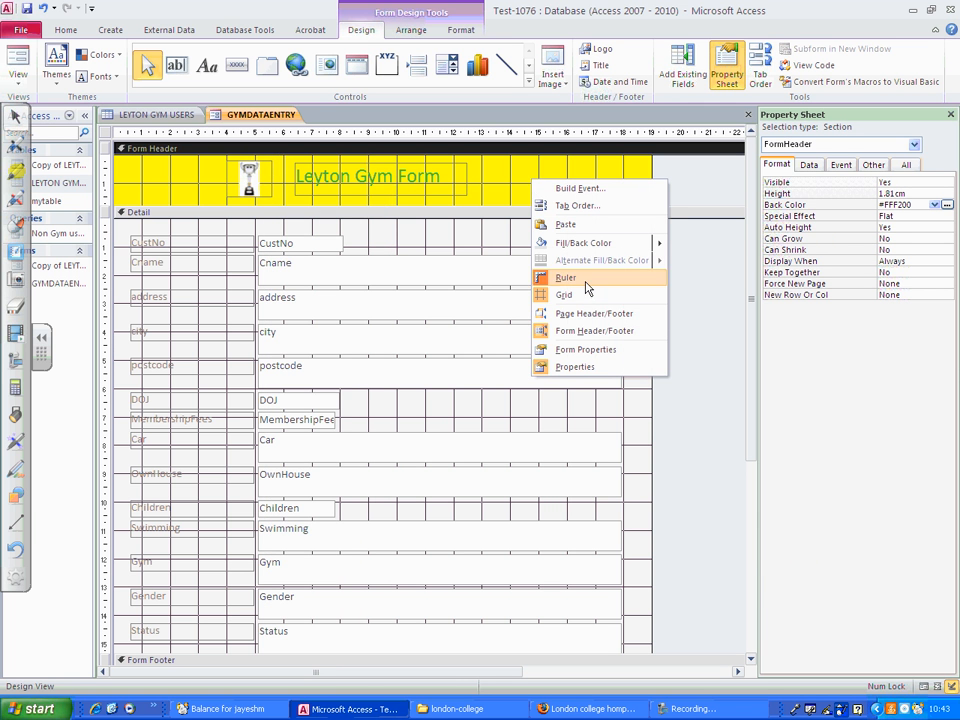
{"action": "left_click", "coordinate": [572, 226]}
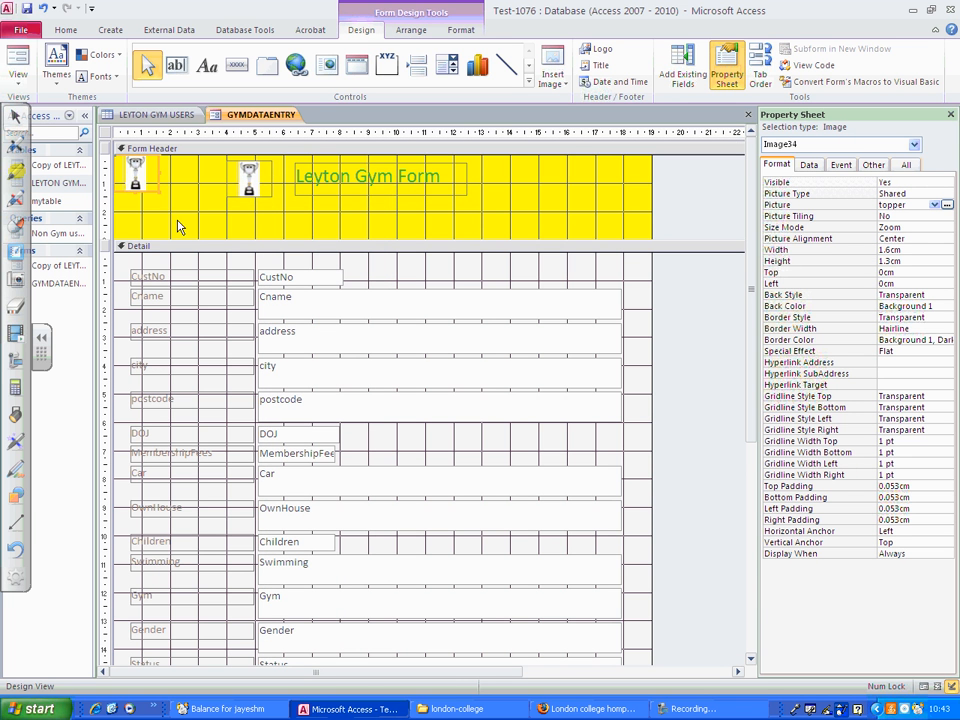
{"action": "left_click_drag", "start_coordinate": [150, 195], "coordinate": [519, 203]}
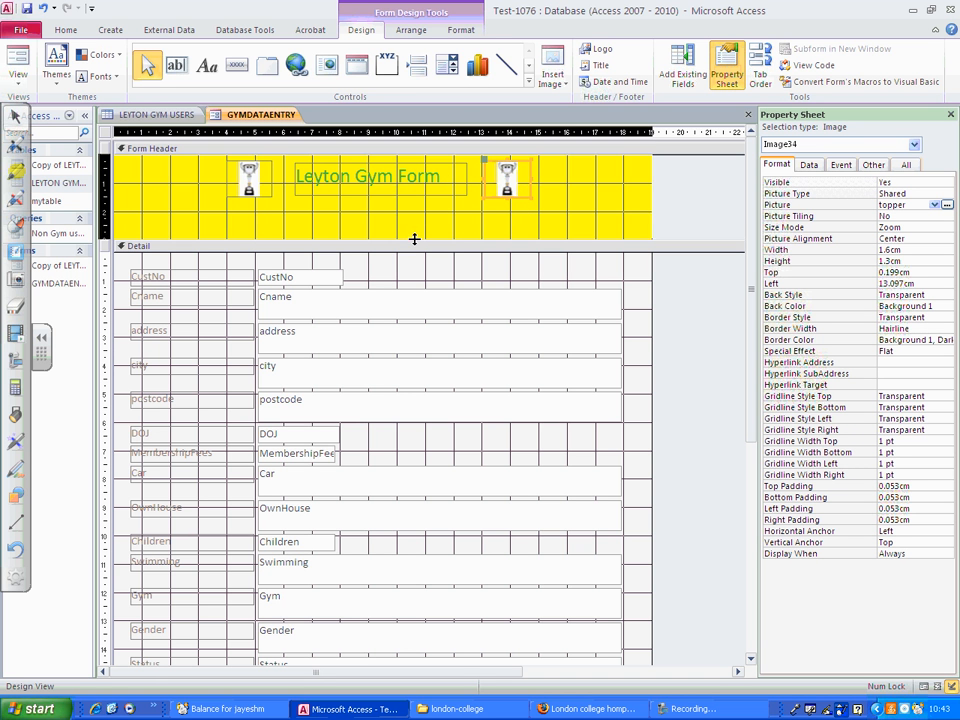
{"action": "left_click_drag", "start_coordinate": [414, 240], "coordinate": [420, 208]}
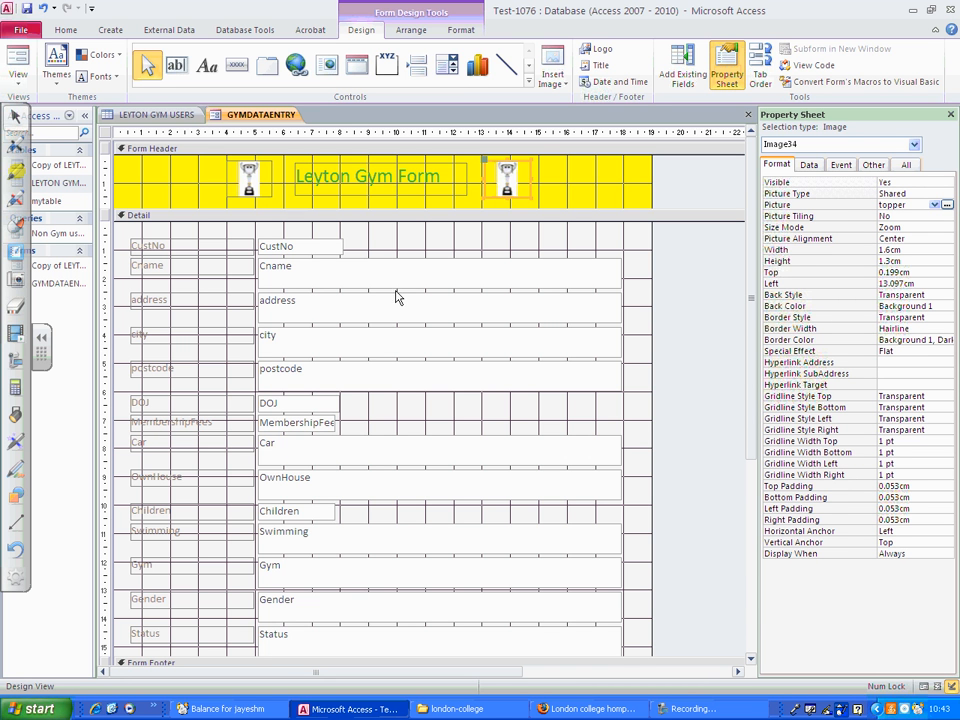
Step: Select the wide text boxes from Cname down to Status as one group
{"action": "left_click", "coordinate": [319, 249]}
{"action": "left_click", "coordinate": [322, 275]}
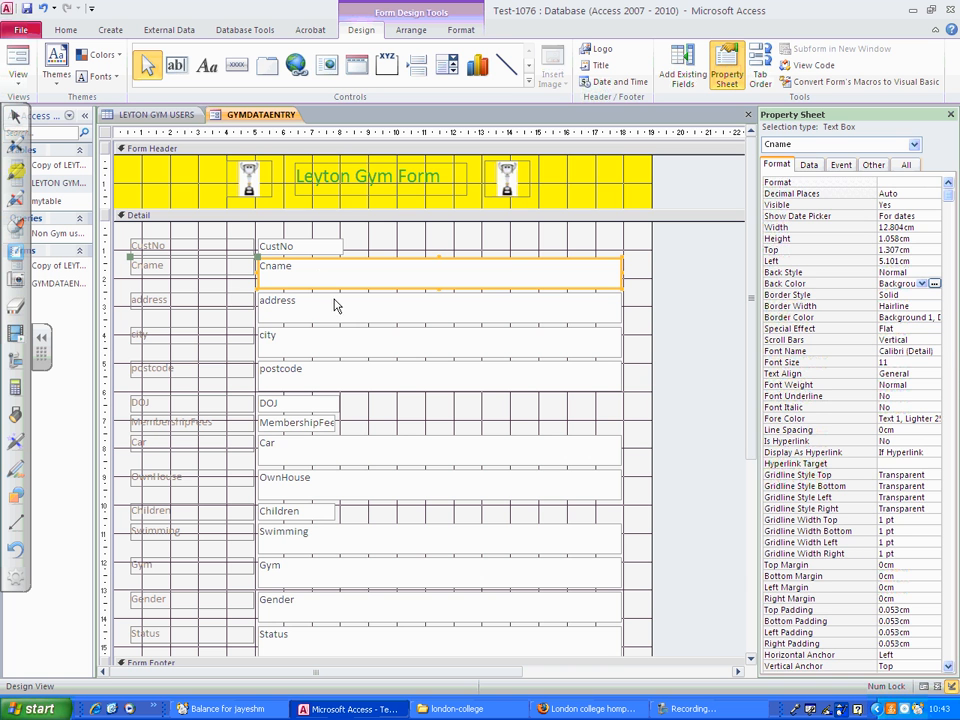
{"action": "left_click", "coordinate": [211, 270]}
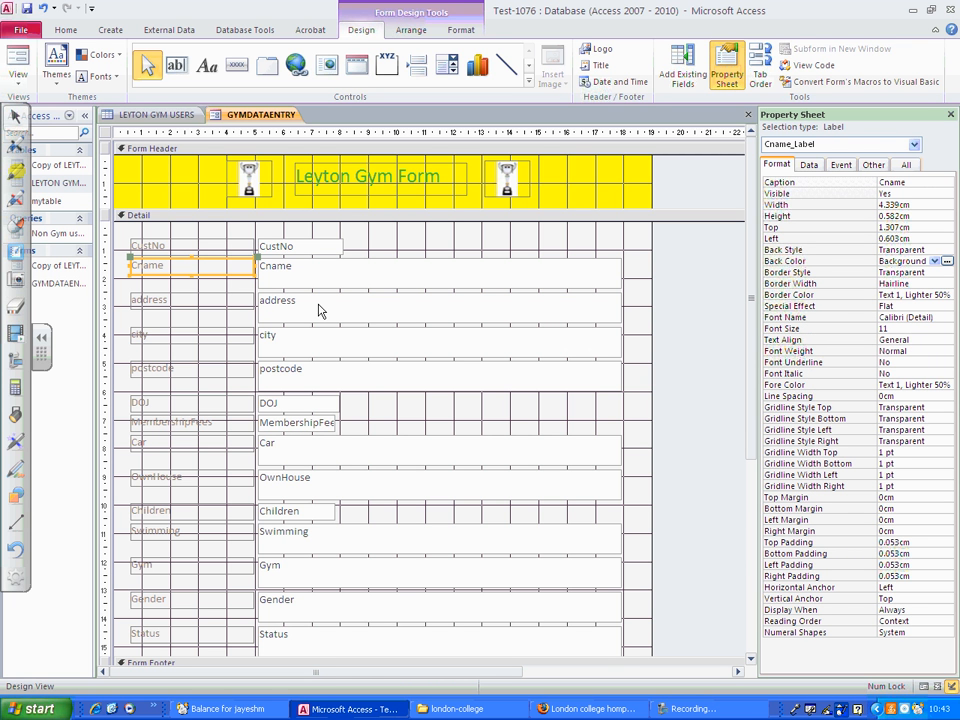
{"action": "left_click", "coordinate": [362, 281]}
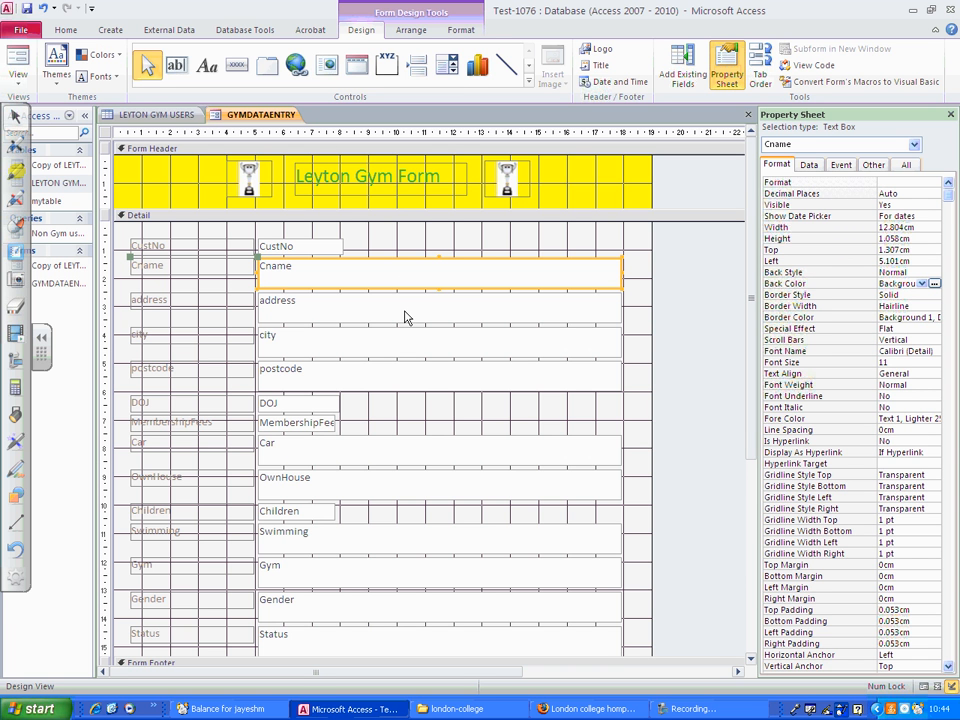
{"action": "left_click", "coordinate": [405, 316], "text": "shift"}
{"action": "left_click", "coordinate": [403, 339], "text": "shift"}
{"action": "left_click", "coordinate": [410, 376], "text": "shift"}
{"action": "left_click", "coordinate": [424, 452], "text": "shift"}
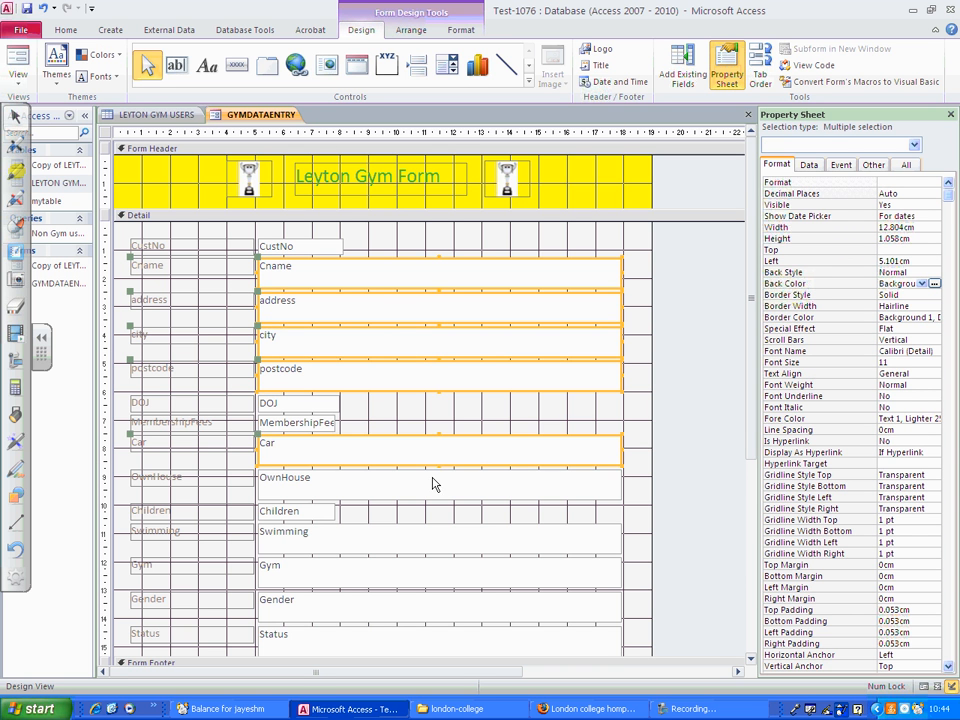
{"action": "left_click", "coordinate": [432, 484], "text": "shift"}
{"action": "left_click", "coordinate": [442, 550], "text": "shift"}
{"action": "left_click", "coordinate": [444, 568], "text": "shift"}
{"action": "left_click", "coordinate": [440, 612], "text": "shift"}
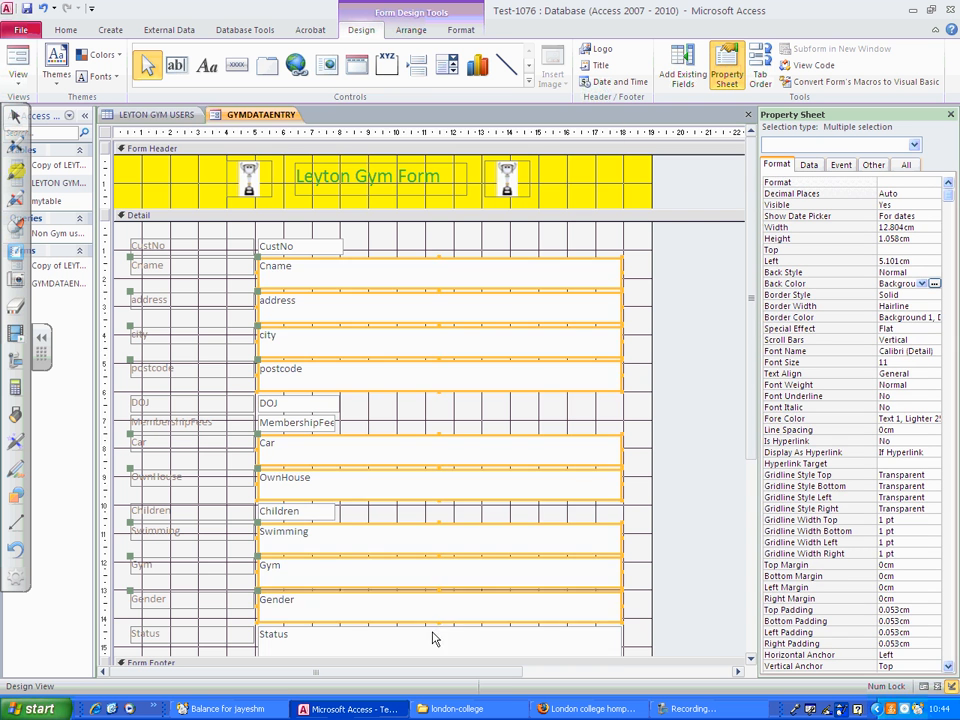
{"action": "left_click", "coordinate": [433, 638], "text": "shift"}
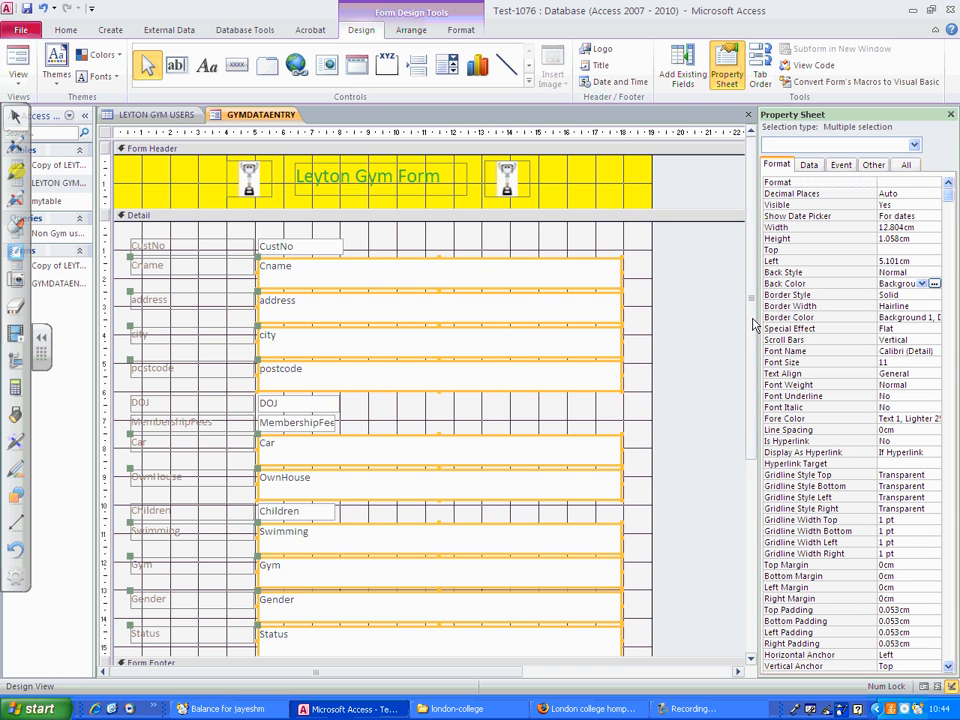
Step: Make the Detail section slightly taller and narrow the grouped boxes to about 3.9 cm
{"action": "scroll", "coordinate": [740, 400], "scroll_direction": "down", "scroll_amount": 3}
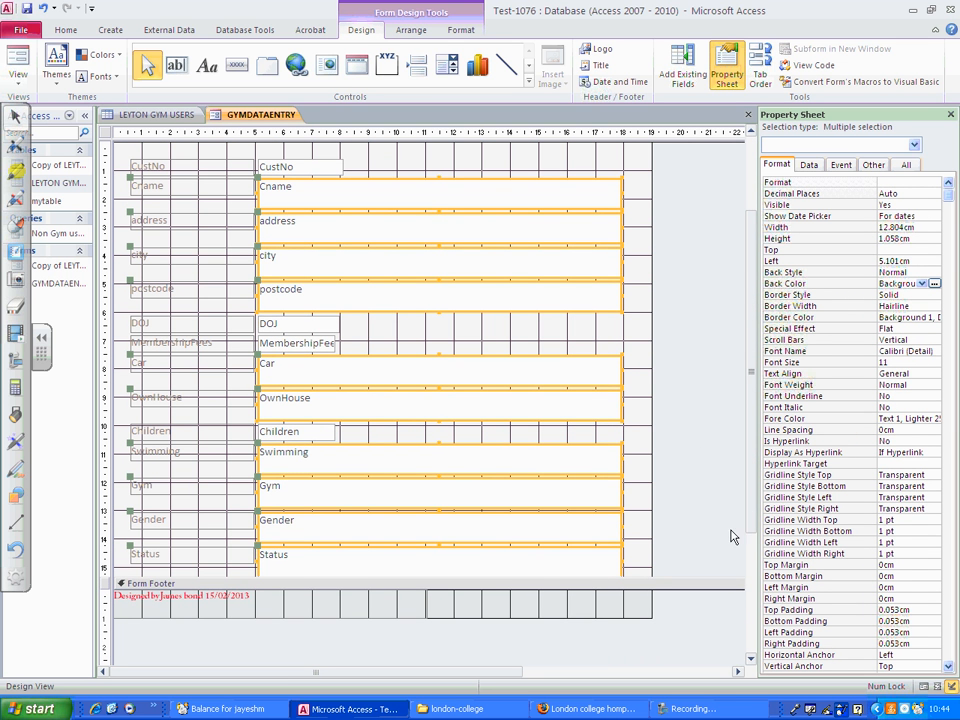
{"action": "left_click_drag", "start_coordinate": [617, 577], "coordinate": [618, 605]}
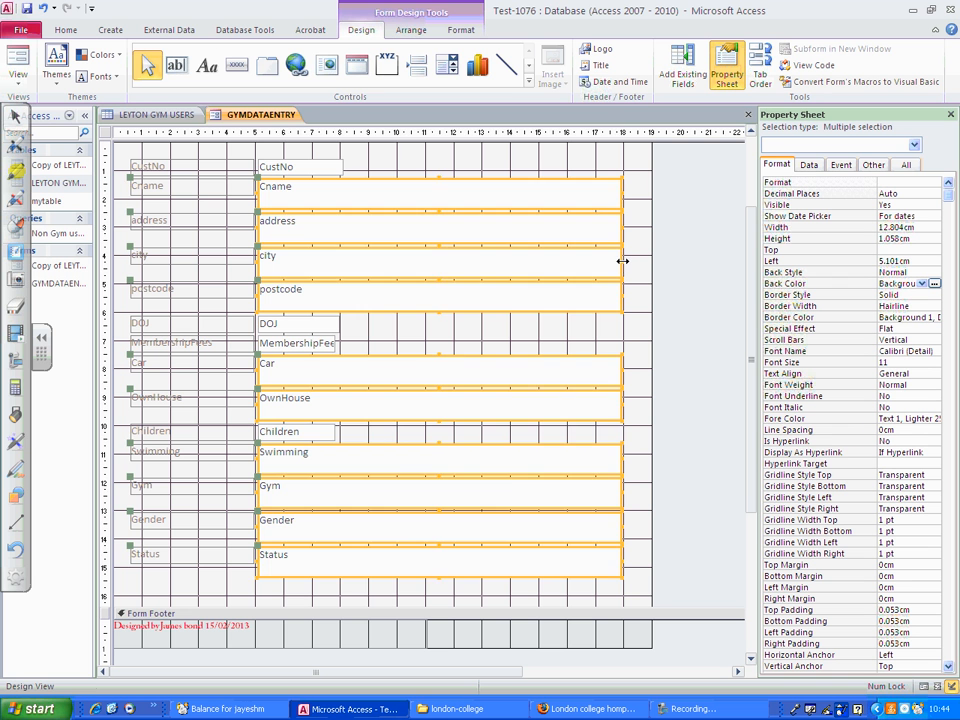
{"action": "left_click_drag", "start_coordinate": [622, 261], "coordinate": [371, 259]}
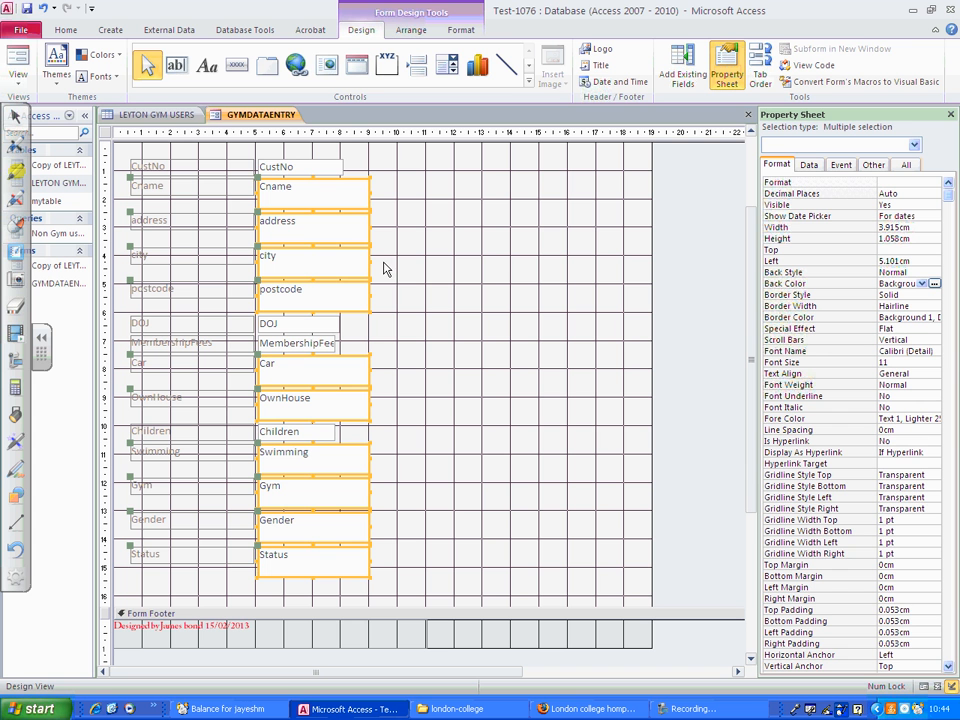
{"action": "left_click", "coordinate": [222, 169]}
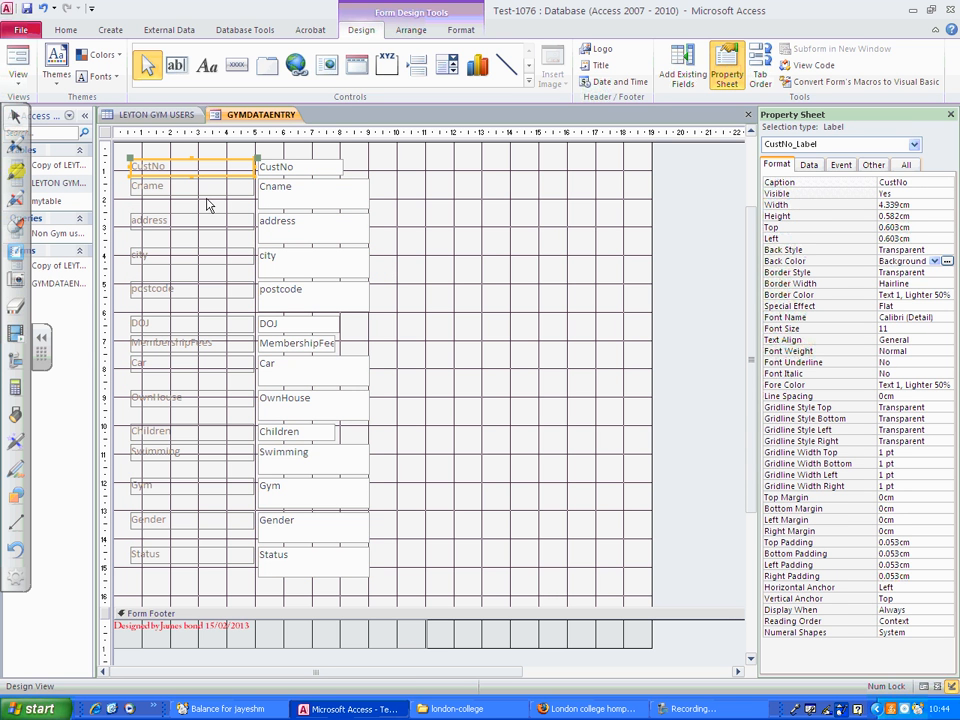
Step: Select every field label, from CustNo and Status through Gender, as one group
{"action": "left_click", "coordinate": [212, 555], "text": "shift"}
{"action": "left_click", "coordinate": [200, 186], "text": "shift"}
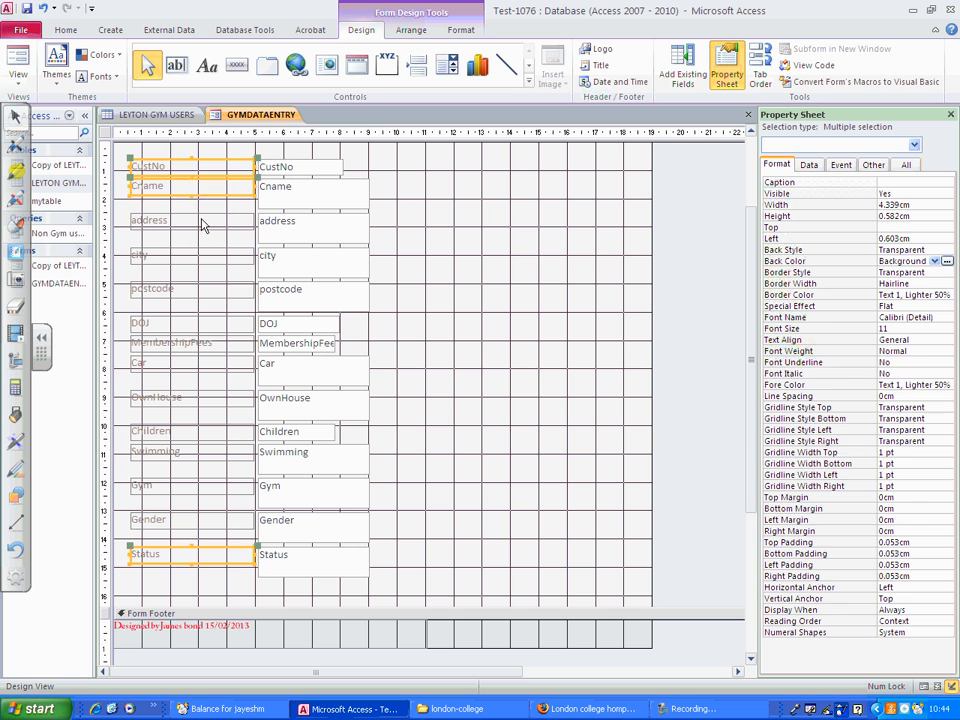
{"action": "left_click", "coordinate": [197, 220], "text": "shift"}
{"action": "left_click", "coordinate": [195, 255], "text": "shift"}
{"action": "left_click", "coordinate": [195, 289], "text": "shift"}
{"action": "left_click", "coordinate": [195, 321], "text": "shift"}
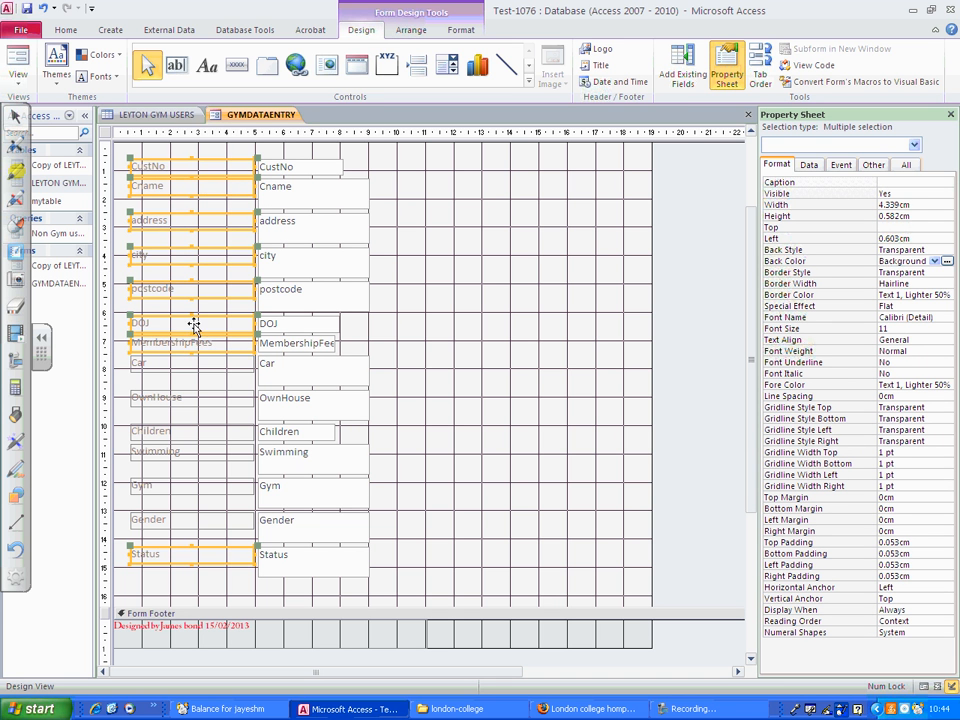
{"action": "left_click", "coordinate": [198, 366], "text": "shift"}
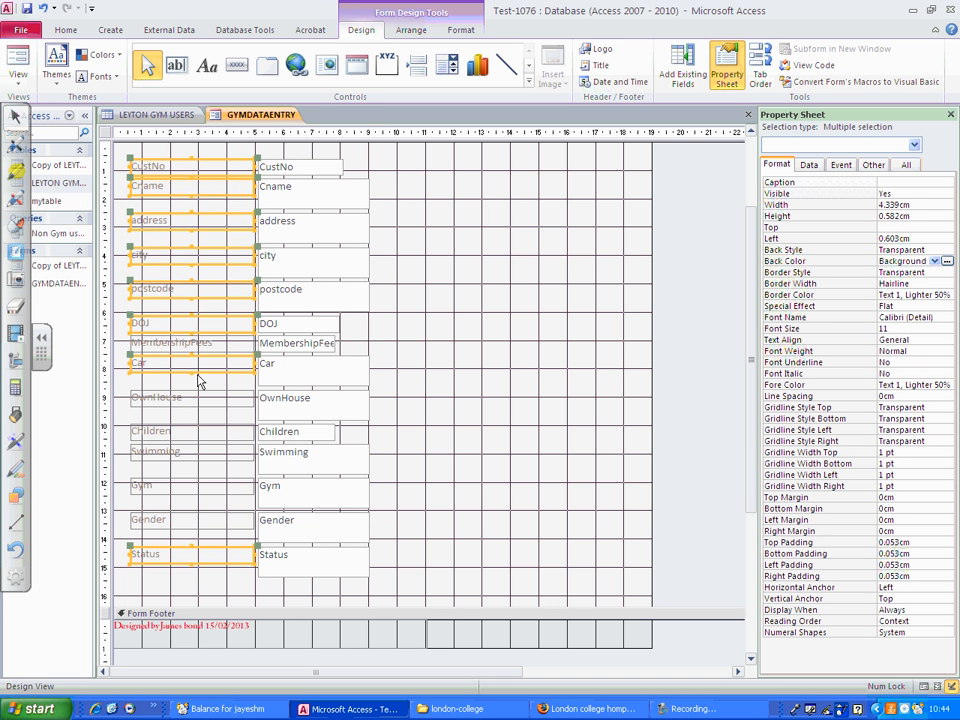
{"action": "left_click", "coordinate": [197, 399], "text": "shift"}
{"action": "left_click", "coordinate": [196, 433], "text": "shift"}
{"action": "left_click", "coordinate": [195, 455], "text": "shift"}
{"action": "left_click", "coordinate": [193, 487], "text": "shift"}
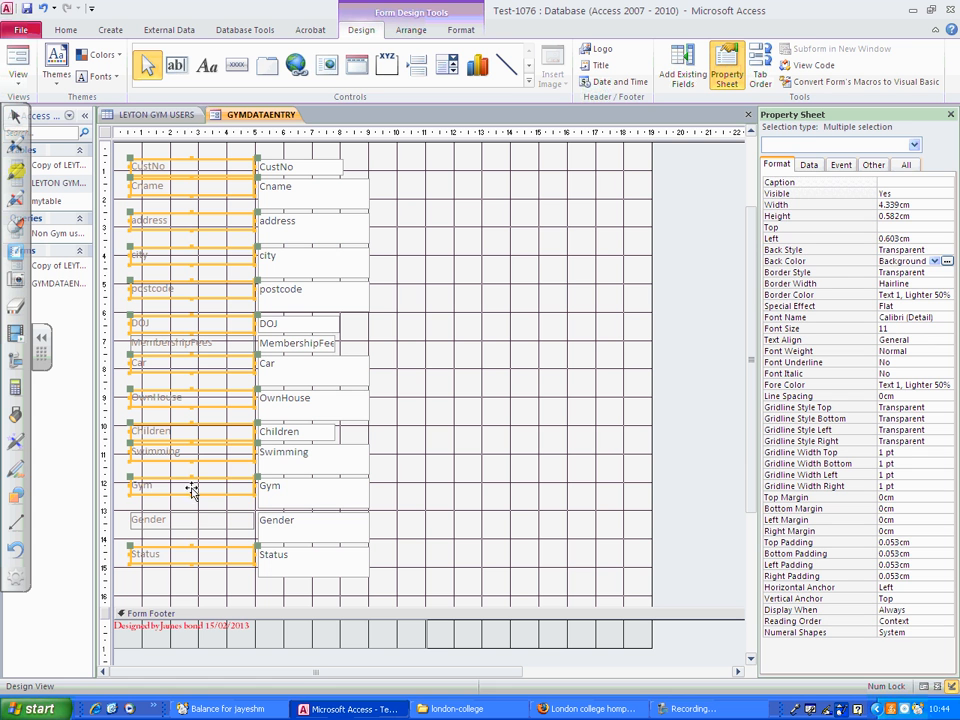
{"action": "left_click", "coordinate": [193, 519], "text": "shift"}
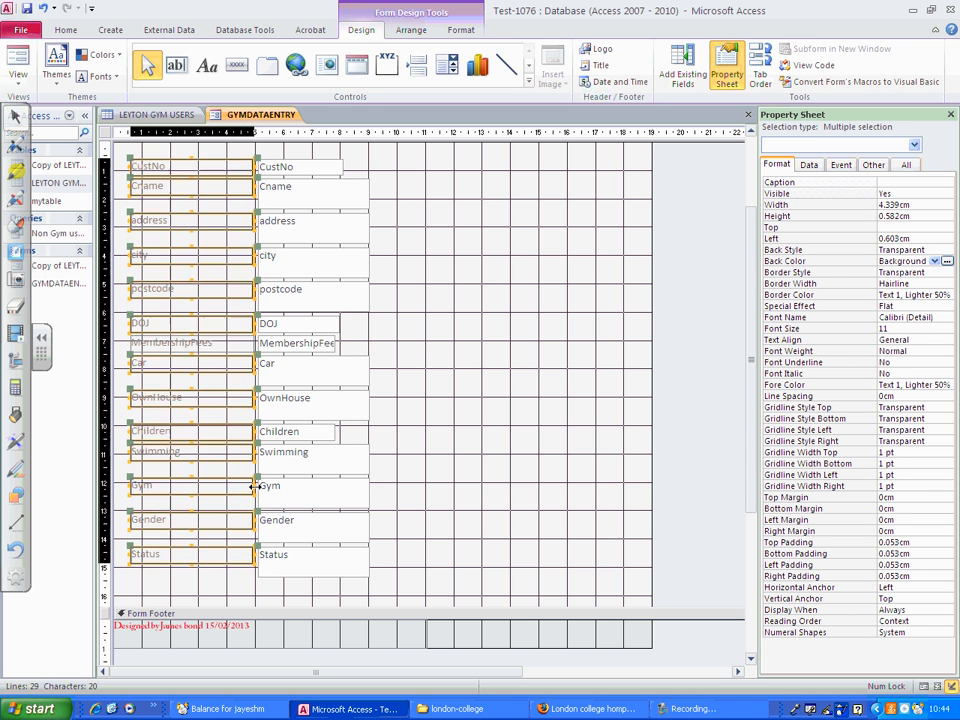
Step: Narrow the labels to about 3.2 cm and shift the CustNo and Cname boxes left
{"action": "left_click_drag", "start_coordinate": [258, 490], "coordinate": [222, 487]}
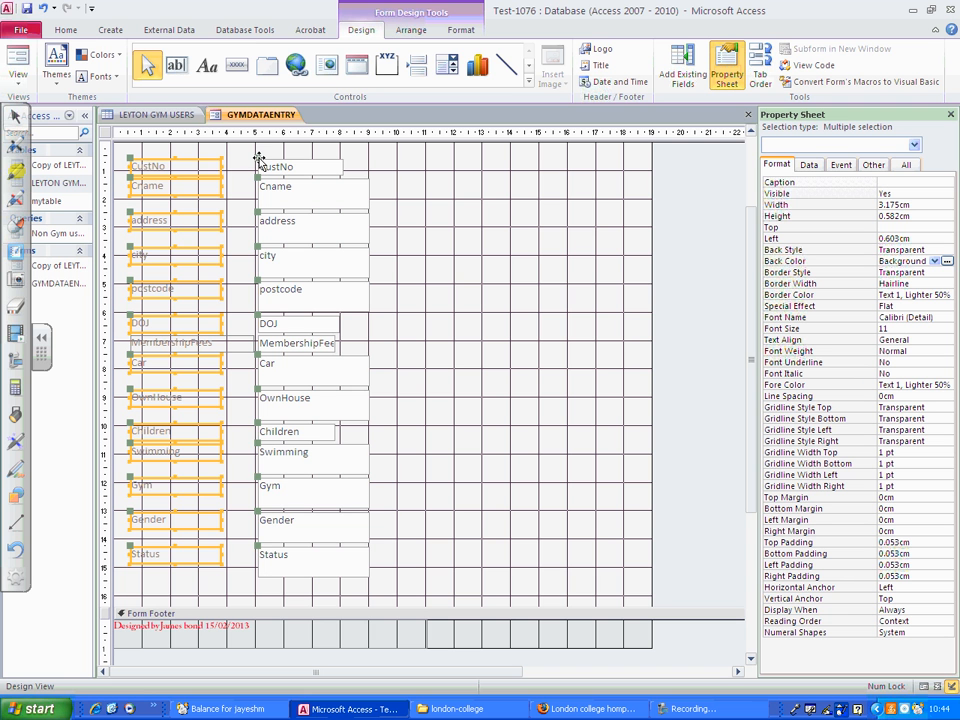
{"action": "left_click_drag", "start_coordinate": [259, 160], "coordinate": [244, 180]}
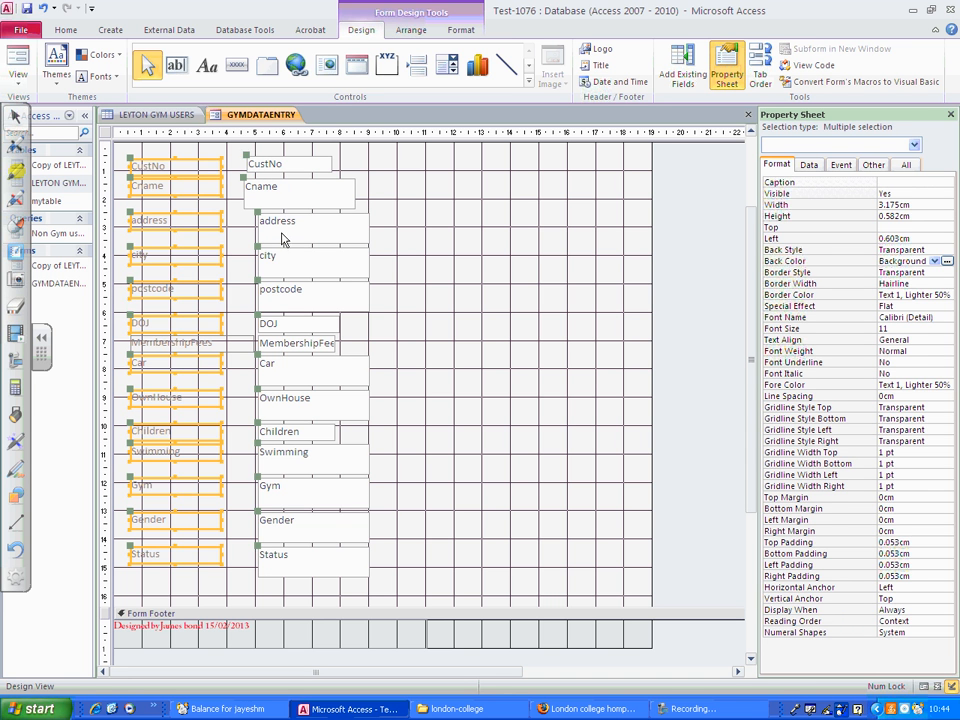
{"action": "left_click", "coordinate": [281, 238]}
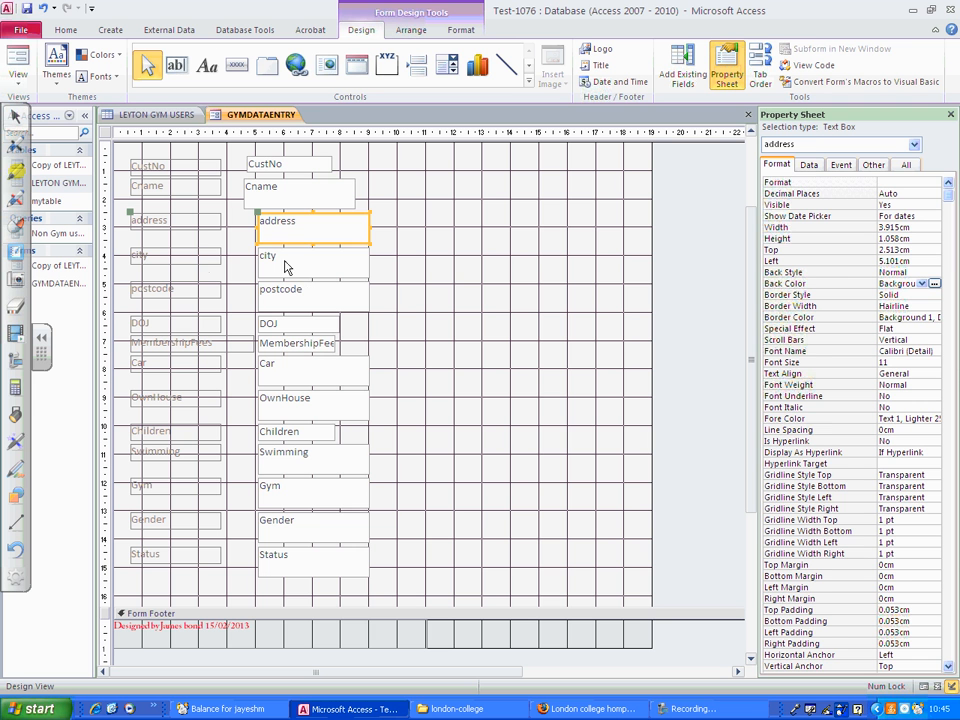
Step: Move the address, city and postcode fields to the top of a right column
{"action": "left_click", "coordinate": [200, 227]}
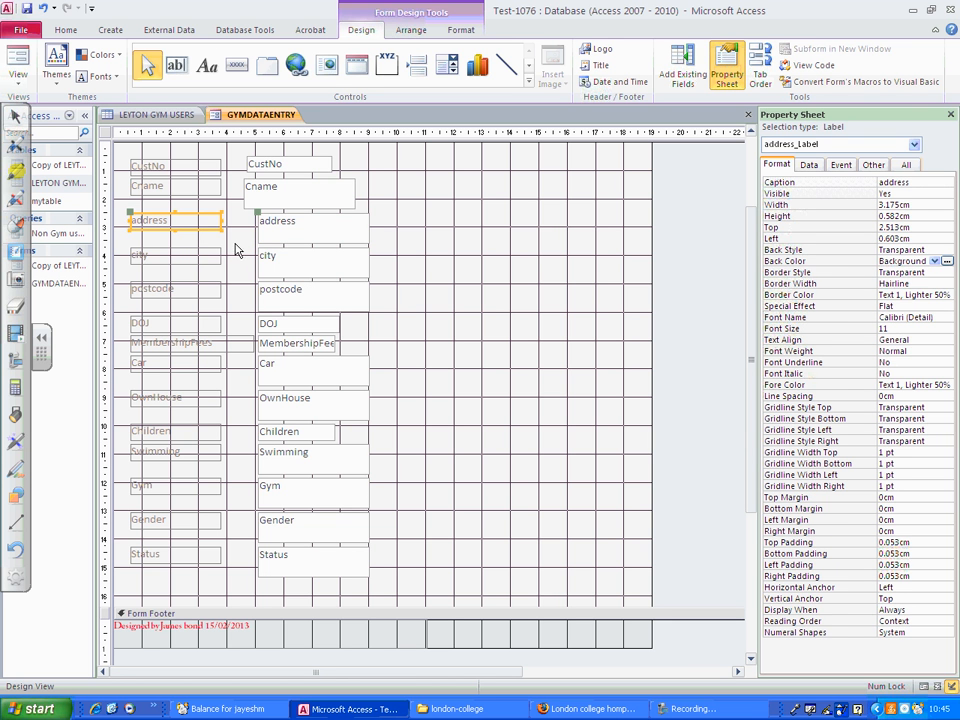
{"action": "left_click", "coordinate": [277, 234], "text": "shift"}
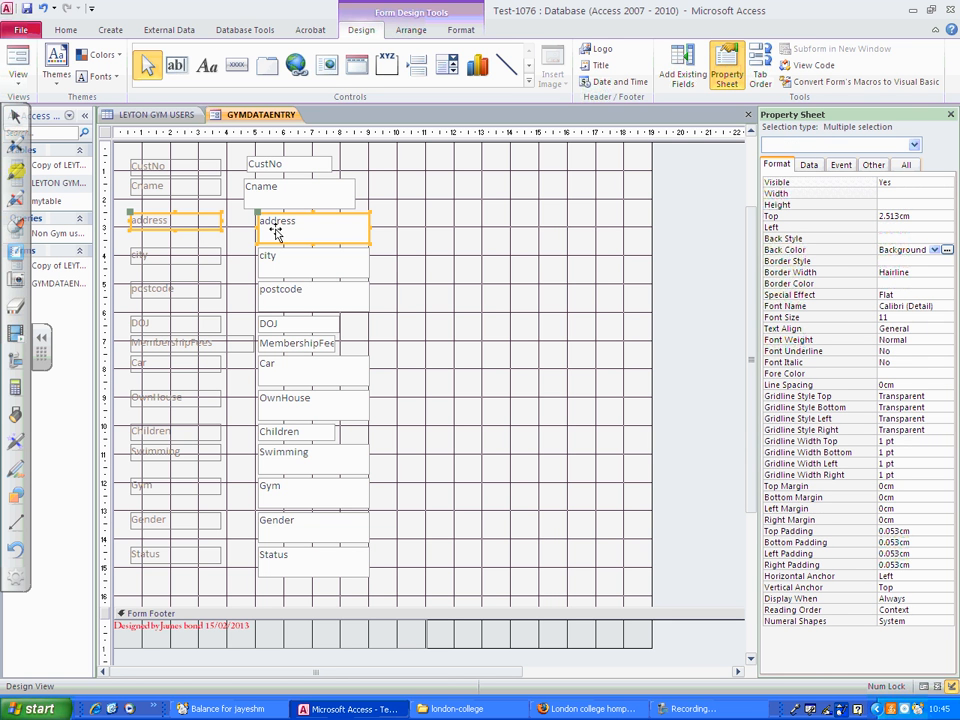
{"action": "left_click", "coordinate": [195, 259], "text": "shift"}
{"action": "left_click", "coordinate": [272, 264], "text": "shift"}
{"action": "left_click", "coordinate": [192, 297], "text": "shift"}
{"action": "left_click", "coordinate": [272, 300], "text": "shift"}
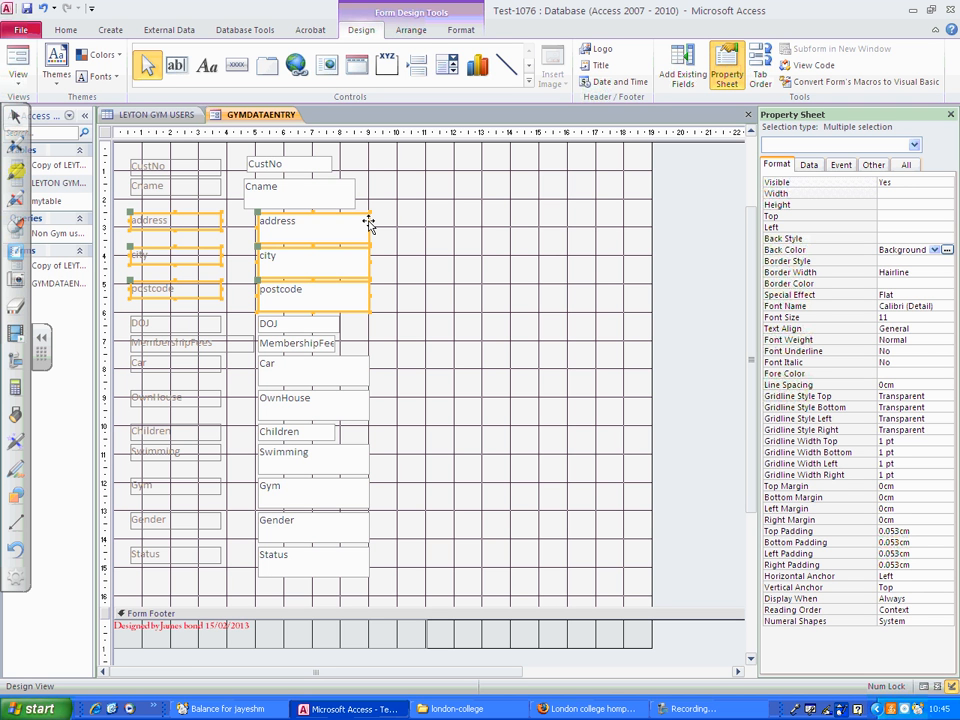
{"action": "left_click_drag", "start_coordinate": [368, 224], "coordinate": [617, 162]}
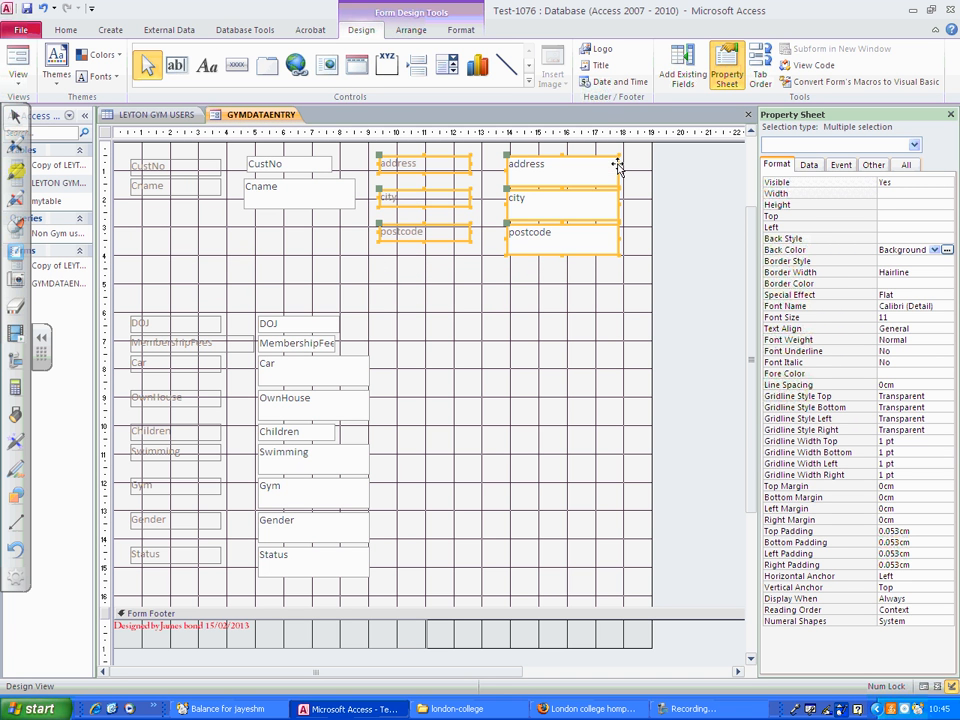
Step: Move the DOJ, Car and OwnHouse fields up under Cname
{"action": "left_click", "coordinate": [205, 327]}
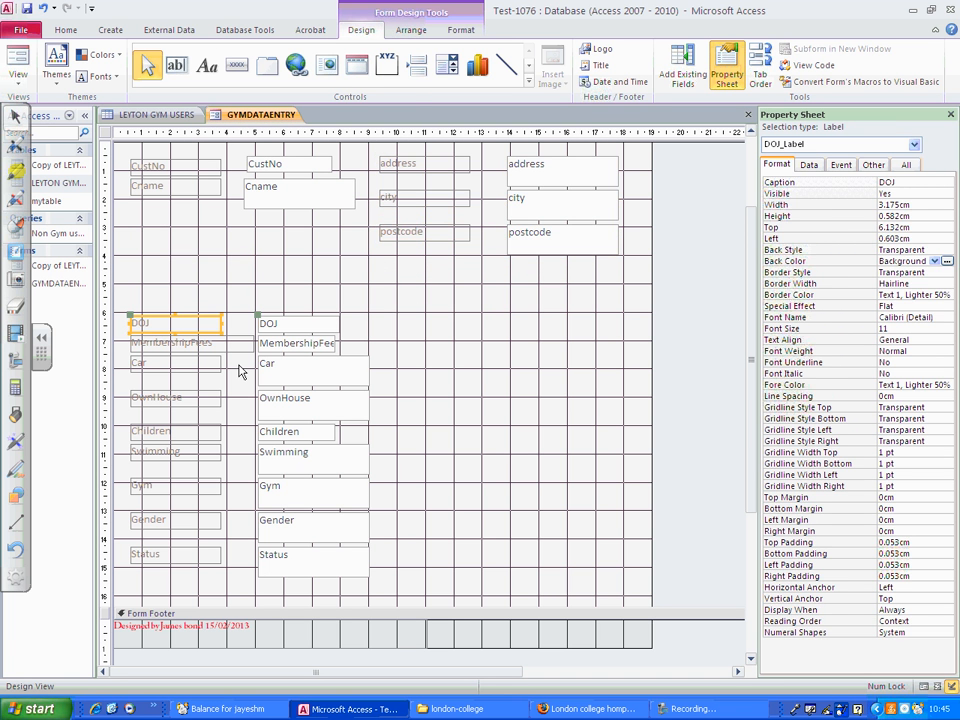
{"action": "left_click", "coordinate": [300, 378], "text": "shift"}
{"action": "left_click", "coordinate": [300, 398], "text": "shift"}
{"action": "left_click", "coordinate": [292, 330], "text": "shift"}
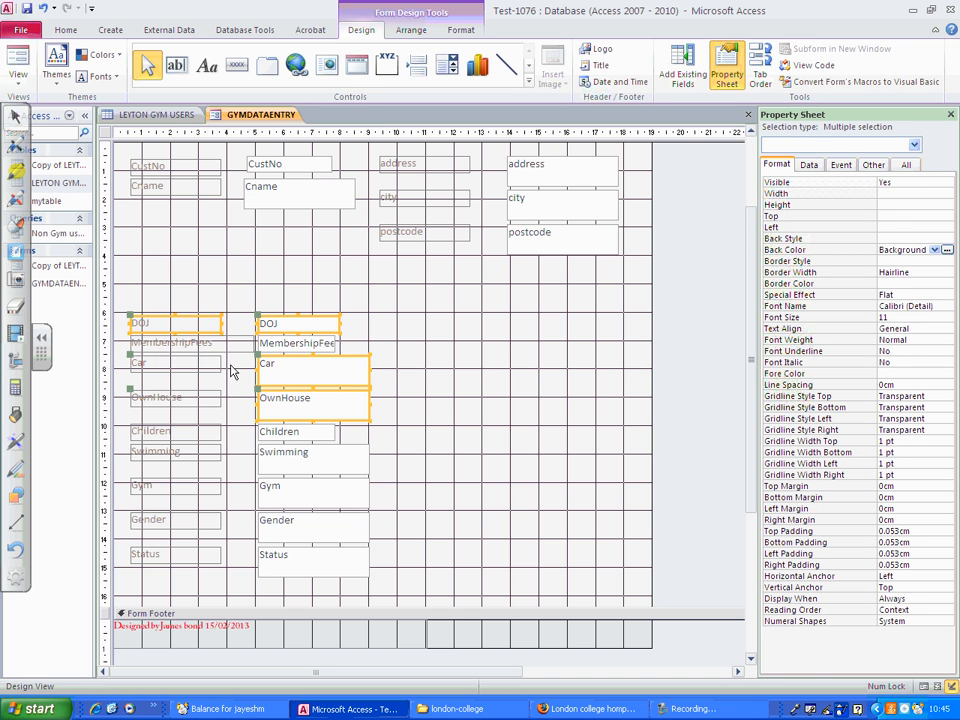
{"action": "left_click", "coordinate": [203, 365], "text": "shift"}
{"action": "left_click", "coordinate": [199, 398], "text": "shift"}
{"action": "left_click_drag", "start_coordinate": [205, 362], "coordinate": [204, 266]}
Step: Move the MembershipFees, Children and Swimming fields into the right column
{"action": "left_click", "coordinate": [203, 338]}
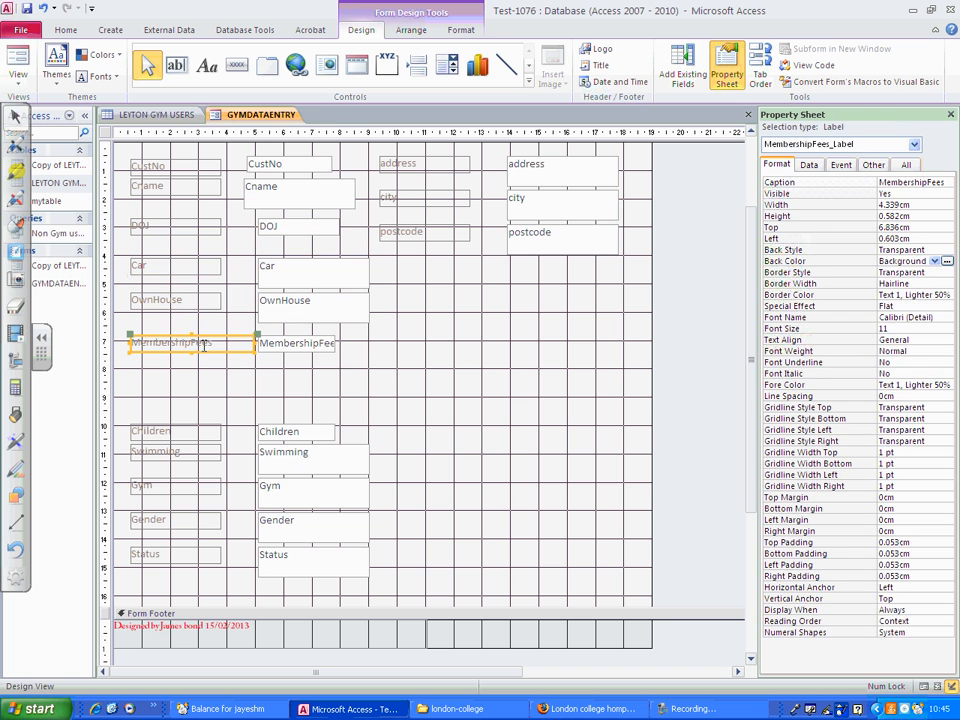
{"action": "left_click", "coordinate": [294, 345], "text": "shift"}
{"action": "left_click", "coordinate": [295, 430], "text": "shift"}
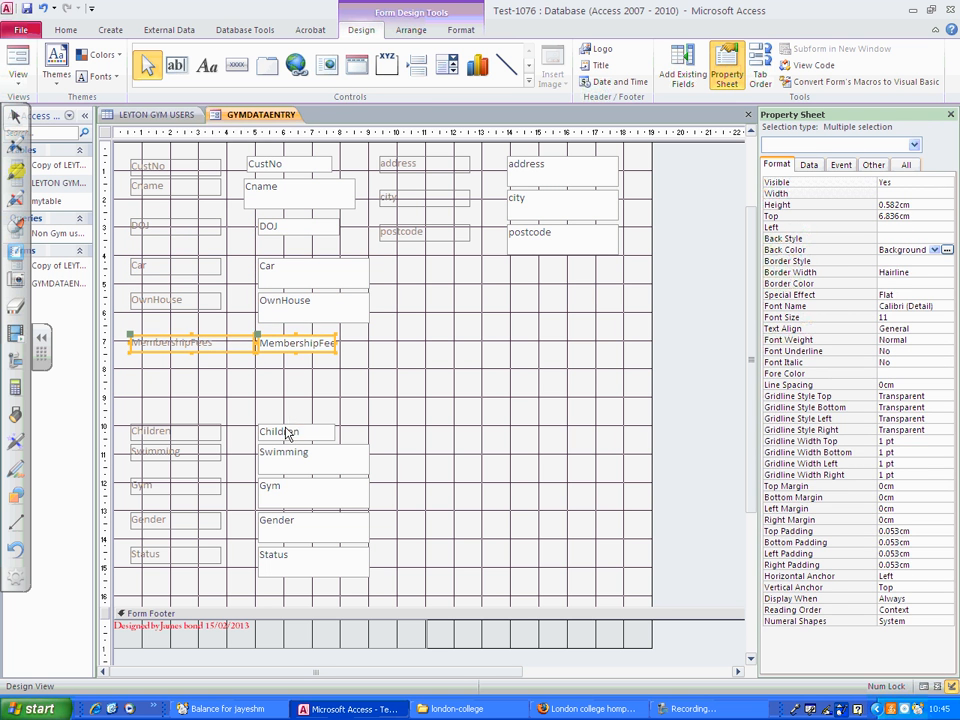
{"action": "left_click", "coordinate": [210, 438], "text": "shift"}
{"action": "left_click", "coordinate": [208, 452], "text": "shift"}
{"action": "left_click", "coordinate": [283, 458], "text": "shift"}
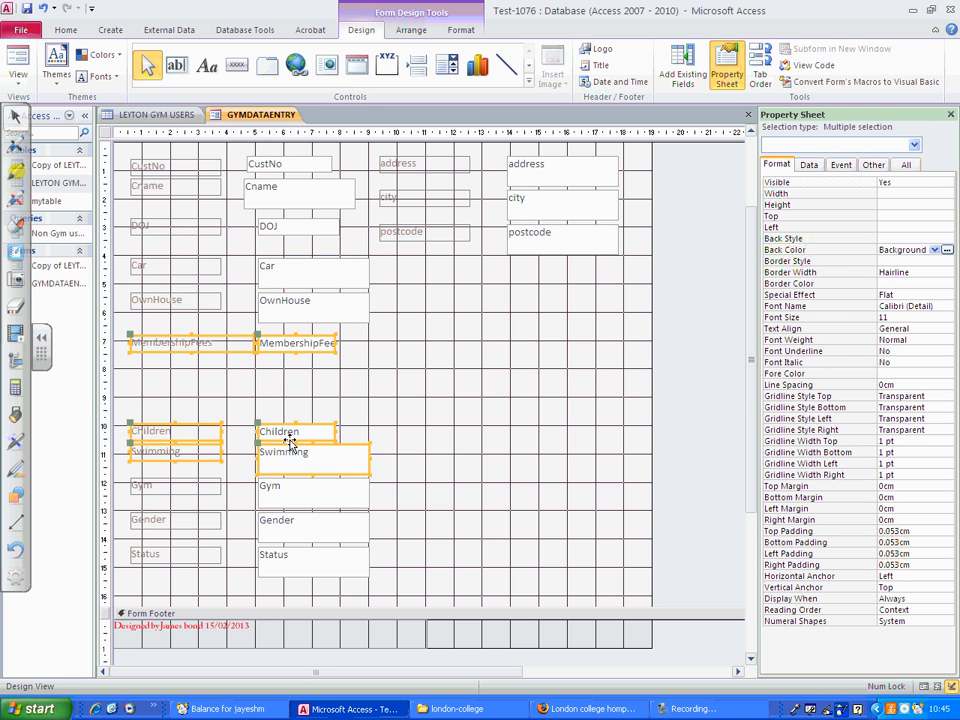
{"action": "left_click_drag", "start_coordinate": [283, 458], "coordinate": [548, 383]}
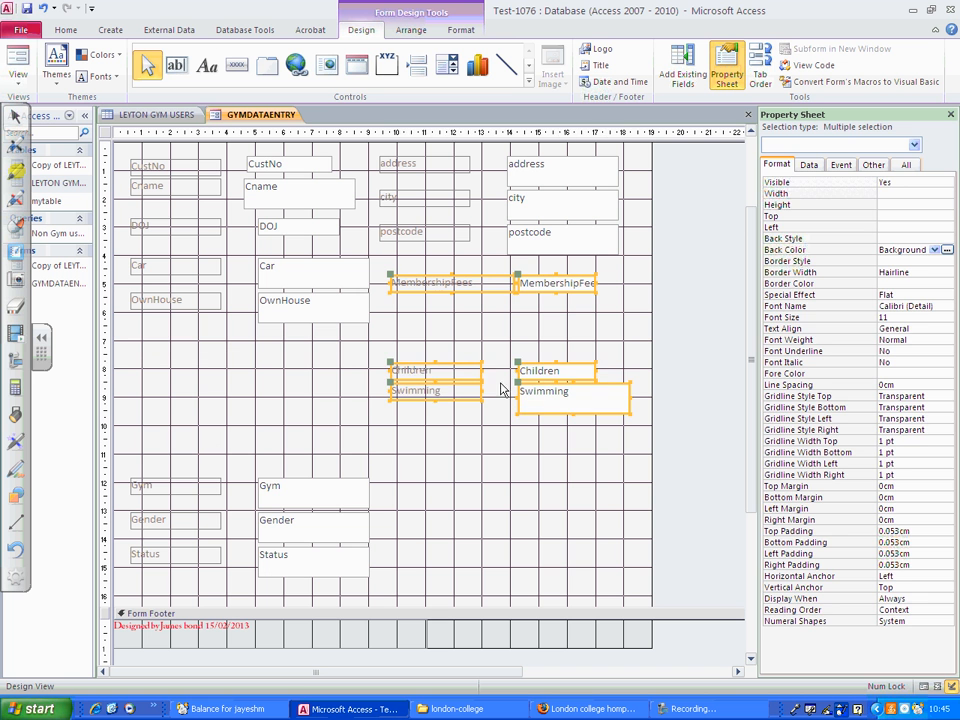
Step: Move Children and Swimming up directly under MembershipFees
{"action": "left_click", "coordinate": [476, 370]}
{"action": "left_click", "coordinate": [541, 378], "text": "shift"}
{"action": "left_click", "coordinate": [540, 398], "text": "shift"}
{"action": "left_click", "coordinate": [470, 392], "text": "shift"}
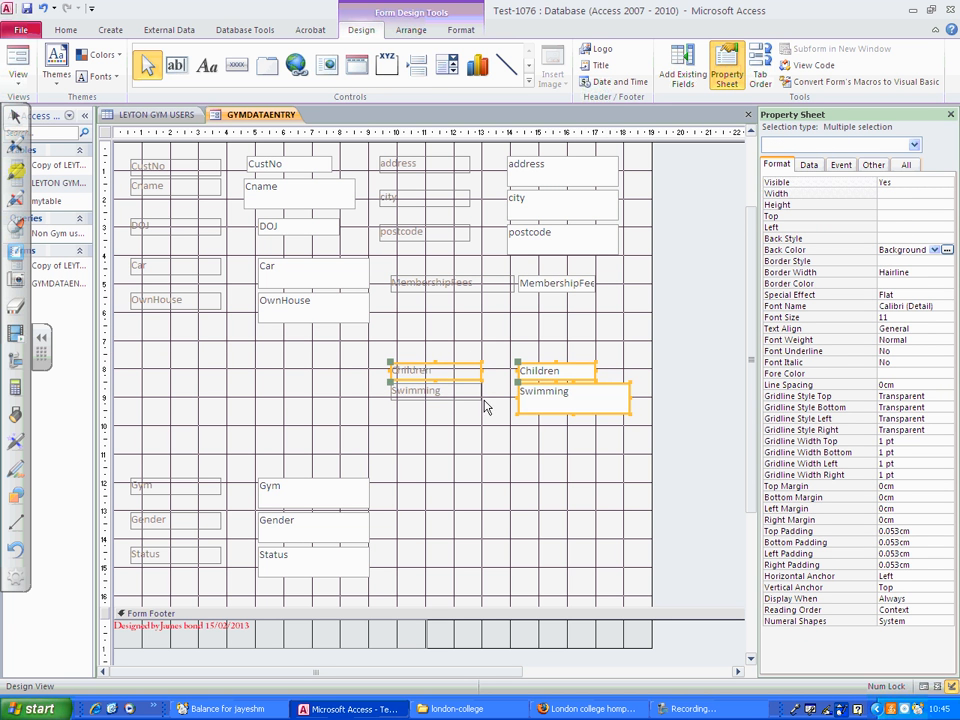
{"action": "left_click_drag", "start_coordinate": [459, 386], "coordinate": [456, 332]}
Step: Move the Gym, Gender and Status fields up under OwnHouse
{"action": "left_click", "coordinate": [321, 497]}
{"action": "left_click", "coordinate": [313, 540], "text": "shift"}
{"action": "left_click", "coordinate": [305, 556], "text": "shift"}
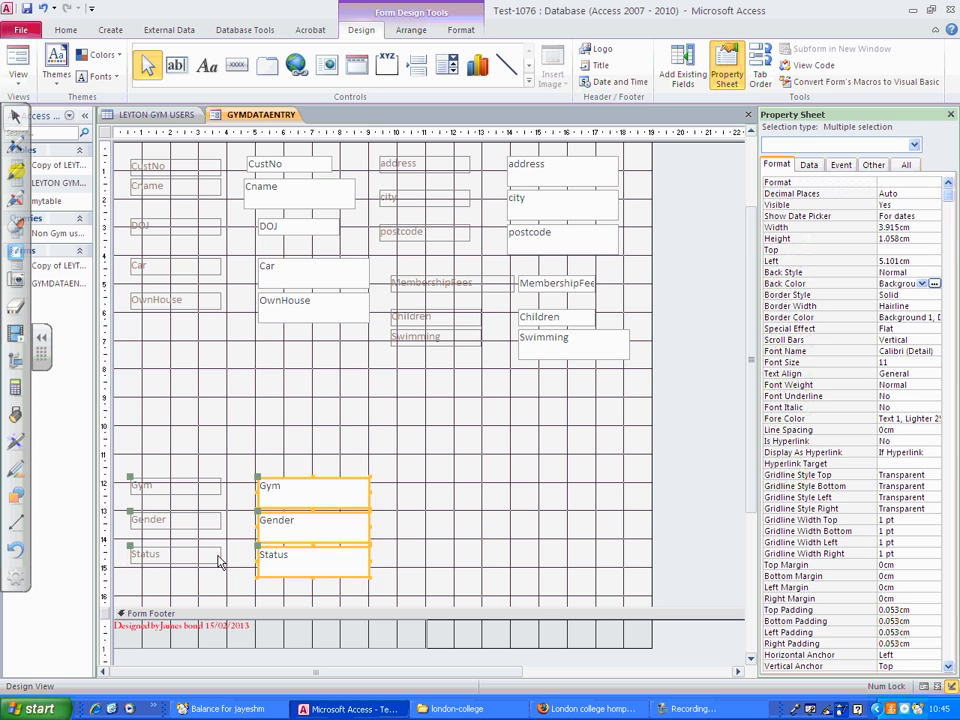
{"action": "left_click", "coordinate": [214, 558], "text": "shift"}
{"action": "left_click", "coordinate": [206, 524], "text": "shift"}
{"action": "left_click", "coordinate": [206, 490], "text": "shift"}
{"action": "left_click_drag", "start_coordinate": [282, 486], "coordinate": [278, 348]}
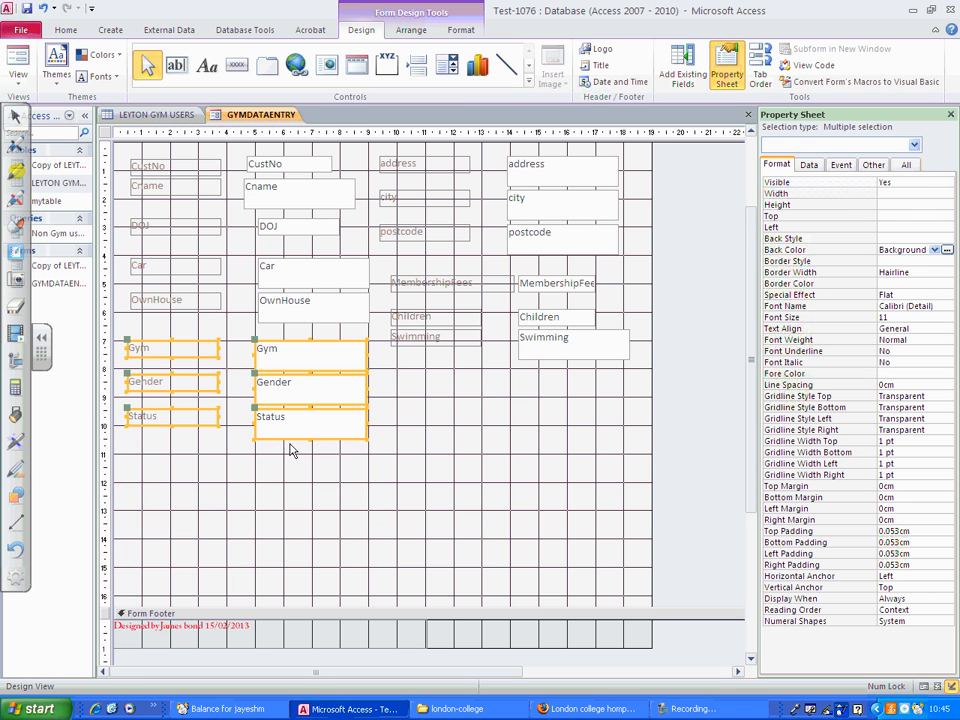
Step: Move the Status field into the right column beneath Swimming
{"action": "left_click", "coordinate": [290, 459]}
{"action": "left_click", "coordinate": [285, 432]}
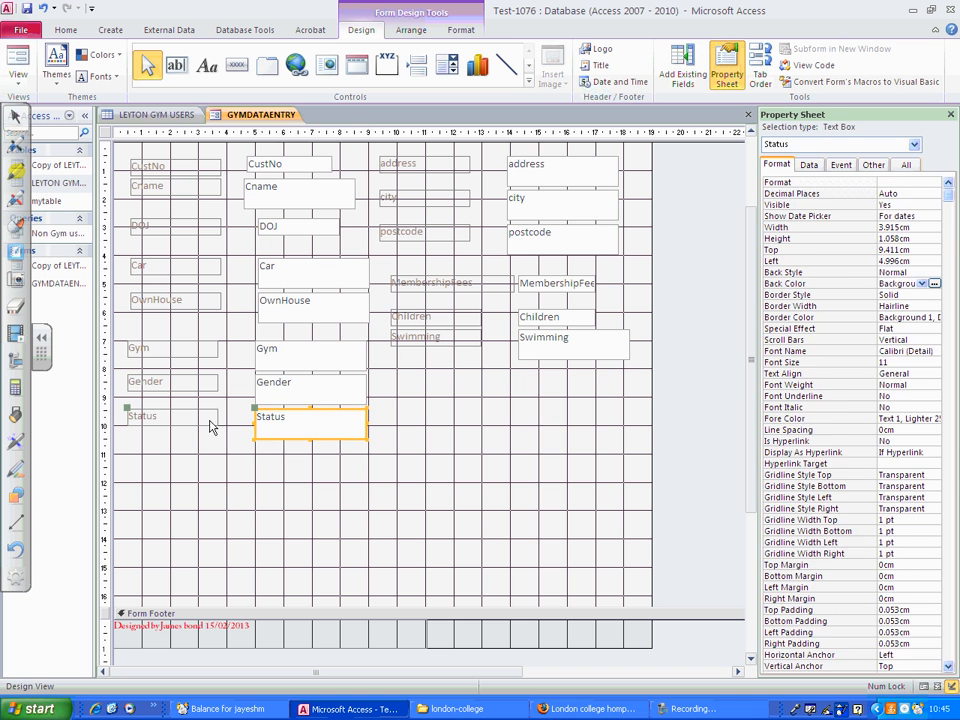
{"action": "left_click", "coordinate": [210, 422], "text": "shift"}
{"action": "left_click_drag", "start_coordinate": [294, 418], "coordinate": [555, 386]}
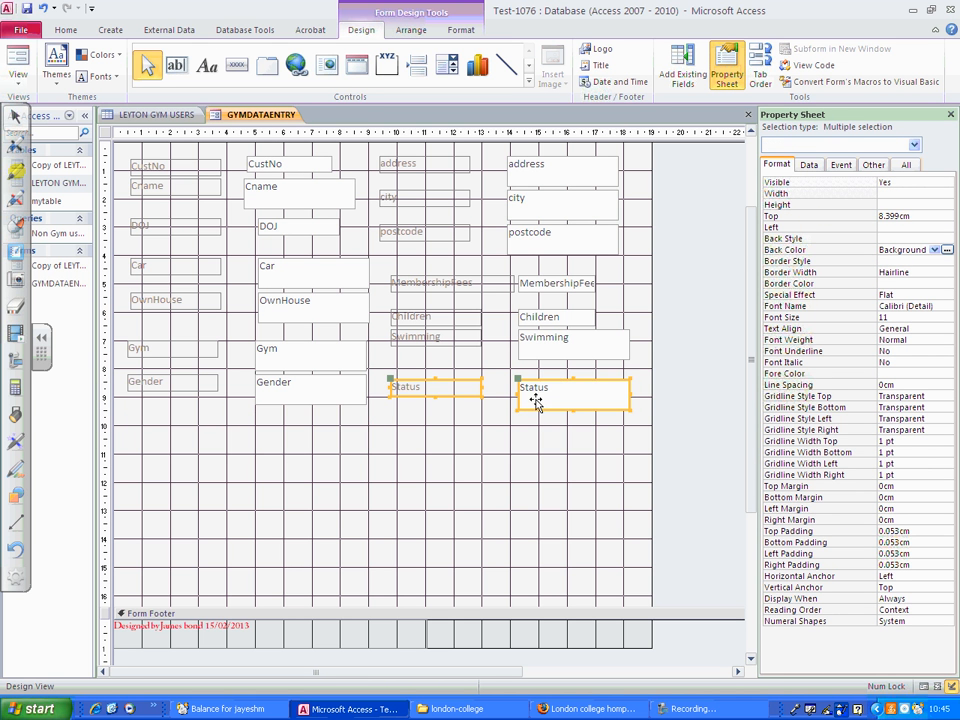
{"action": "left_click", "coordinate": [446, 450]}
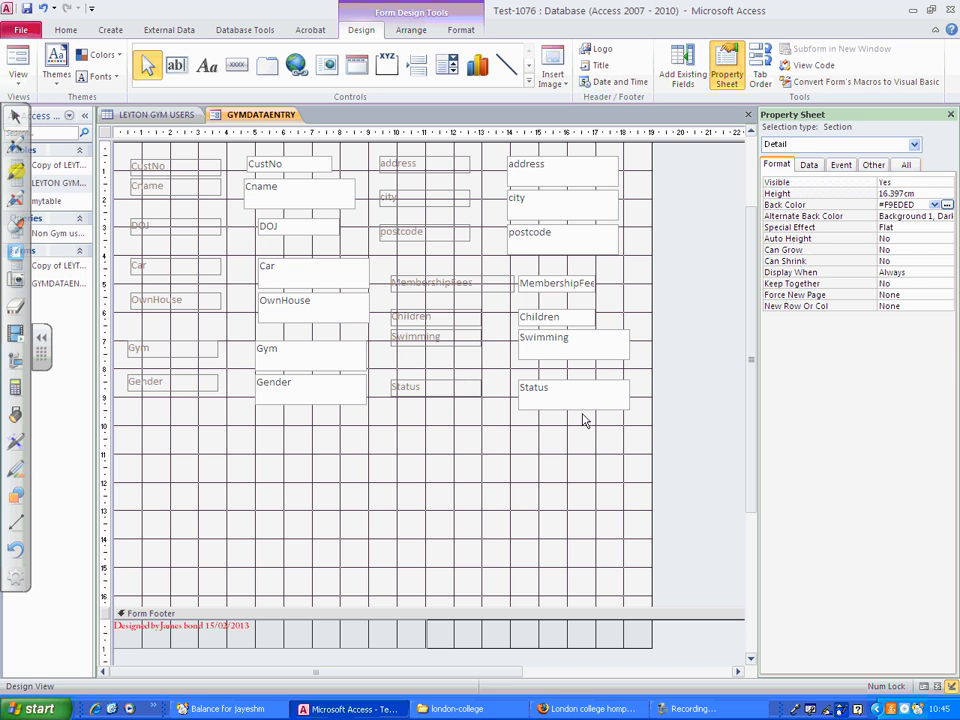
Step: Select all fourteen field labels across both columns
{"action": "left_click", "coordinate": [446, 390]}
{"action": "left_click", "coordinate": [439, 338], "text": "shift"}
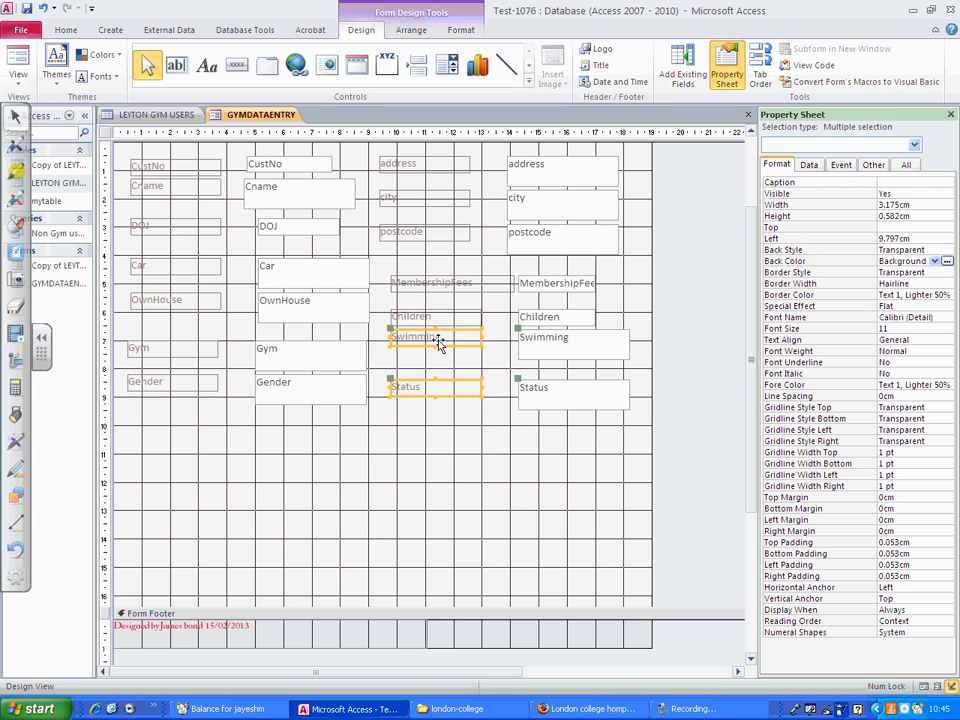
{"action": "left_click", "coordinate": [437, 318], "text": "shift"}
{"action": "left_click", "coordinate": [425, 283], "text": "shift"}
{"action": "left_click", "coordinate": [420, 232], "text": "shift"}
{"action": "left_click", "coordinate": [420, 197], "text": "shift"}
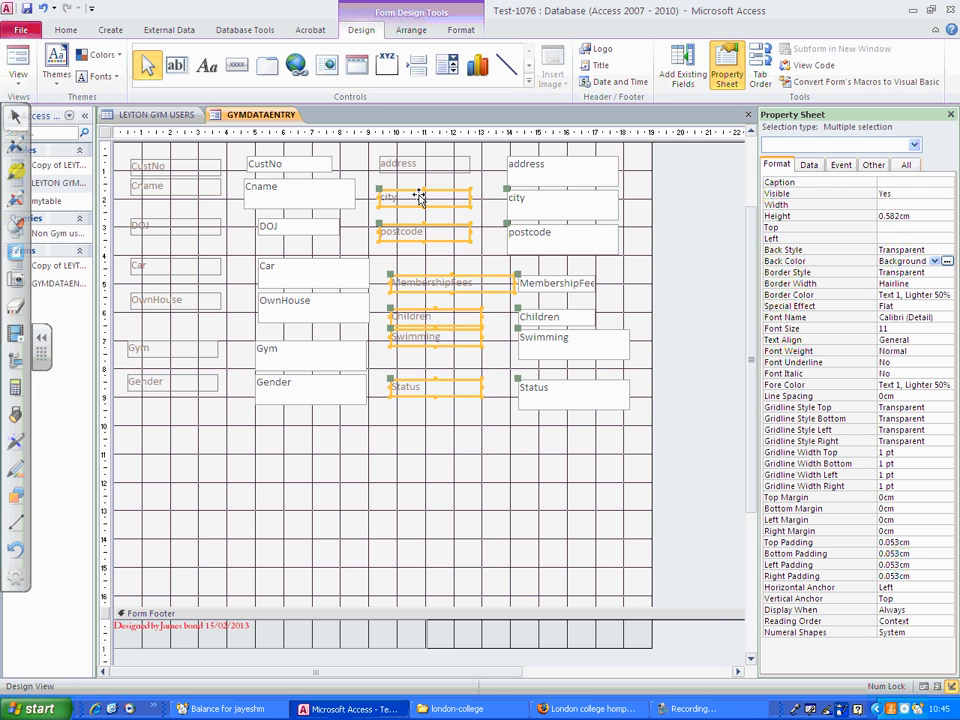
{"action": "left_click", "coordinate": [420, 164], "text": "shift"}
{"action": "left_click", "coordinate": [180, 167], "text": "shift"}
{"action": "left_click", "coordinate": [185, 187], "text": "shift"}
{"action": "left_click", "coordinate": [180, 226], "text": "shift"}
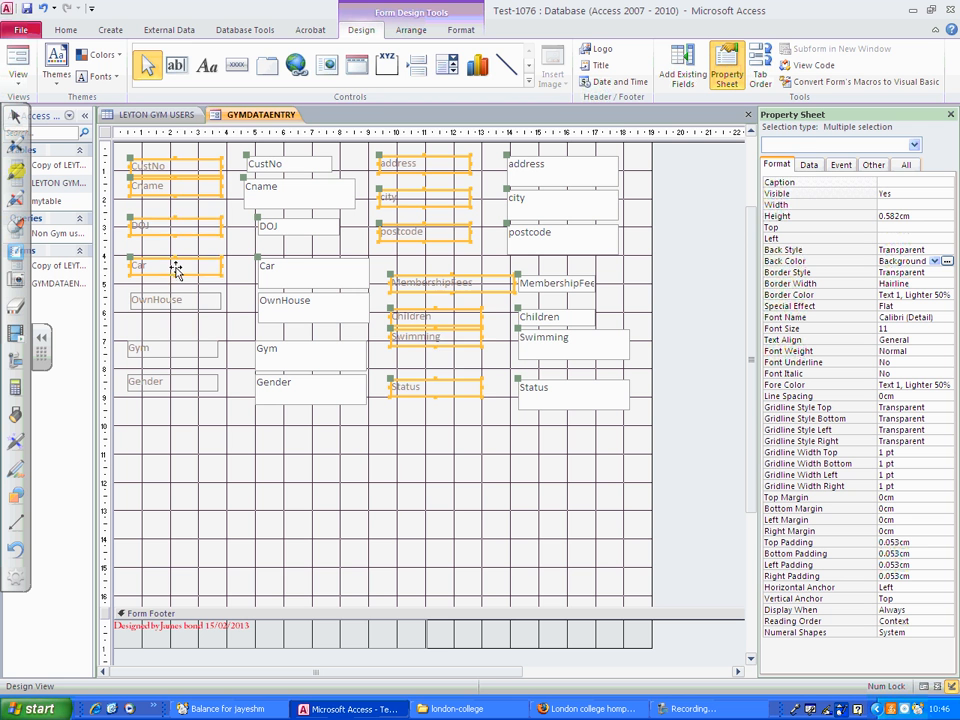
{"action": "left_click", "coordinate": [178, 266], "text": "shift"}
{"action": "left_click", "coordinate": [178, 301], "text": "shift"}
{"action": "left_click", "coordinate": [172, 348], "text": "shift"}
{"action": "left_click", "coordinate": [172, 381], "text": "shift"}
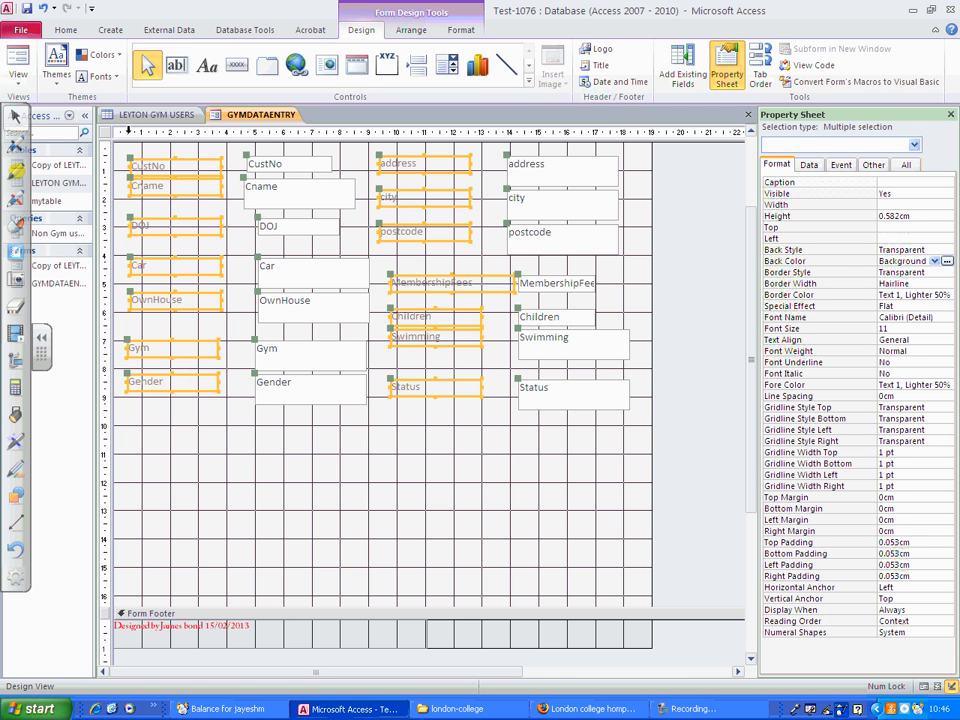
Step: Set the selected labels to Adobe Heiti Std R font in red
{"action": "left_click", "coordinate": [66, 31]}
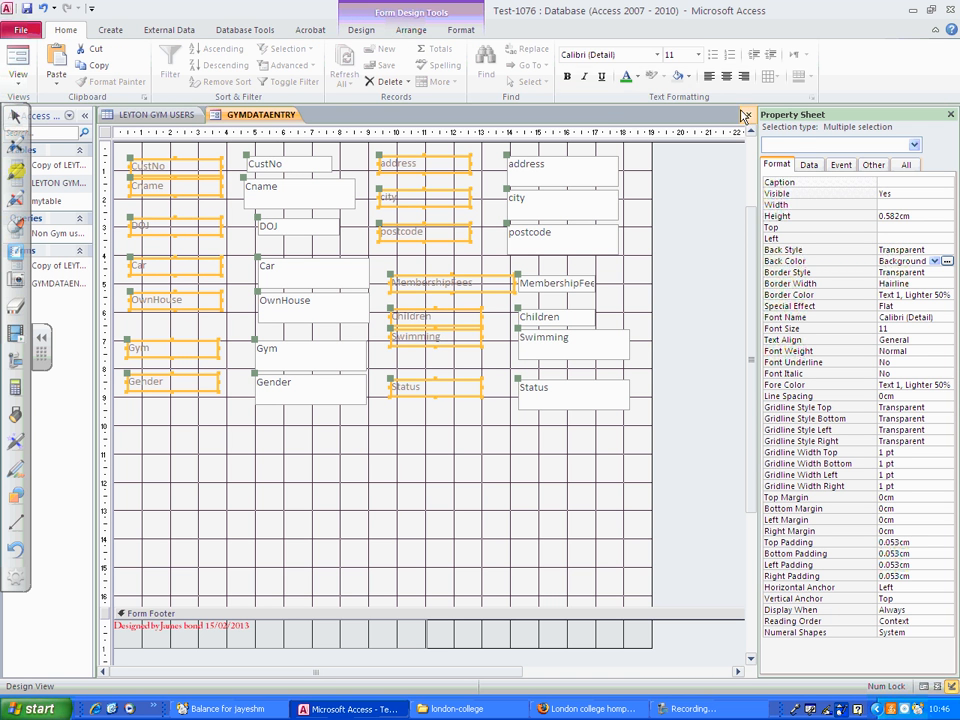
{"action": "left_click", "coordinate": [658, 55]}
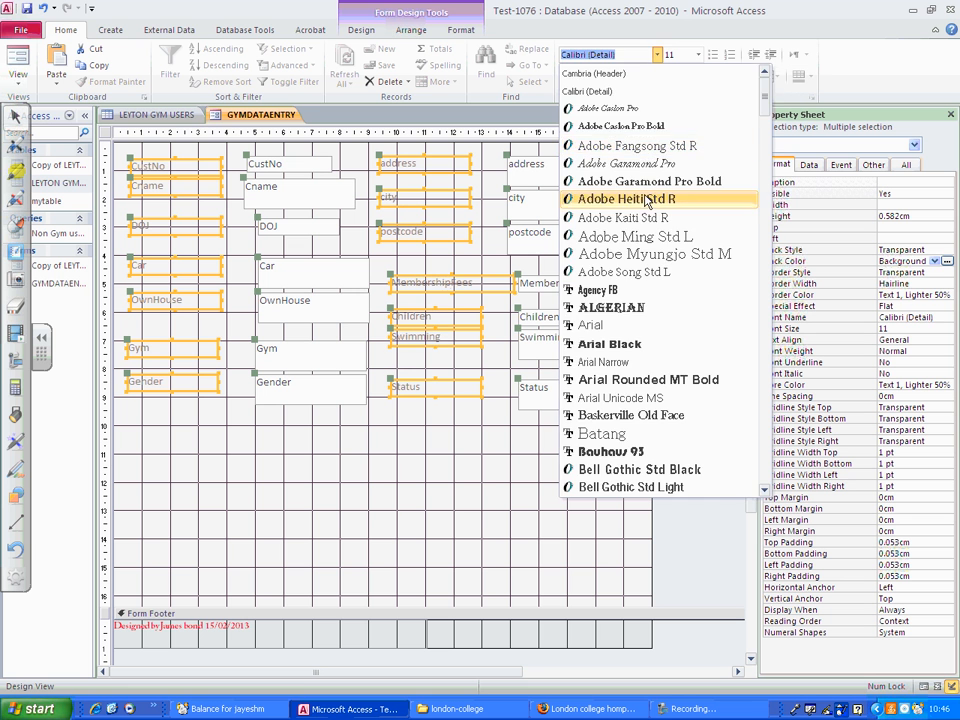
{"action": "left_click", "coordinate": [645, 197]}
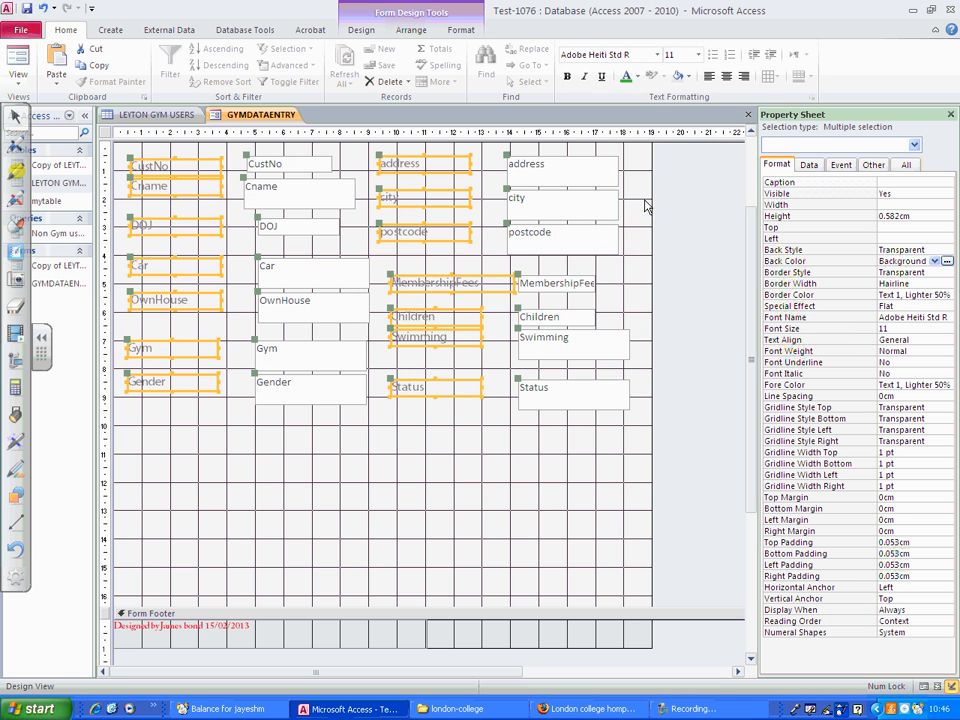
{"action": "left_click", "coordinate": [631, 80]}
{"action": "left_click", "coordinate": [638, 77]}
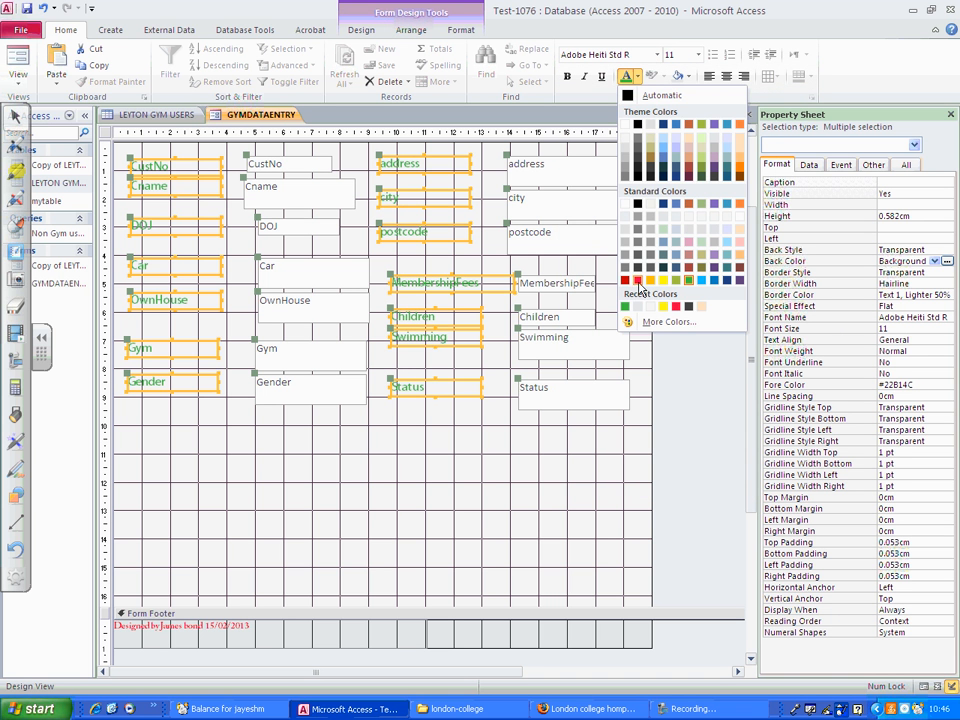
{"action": "left_click", "coordinate": [677, 306]}
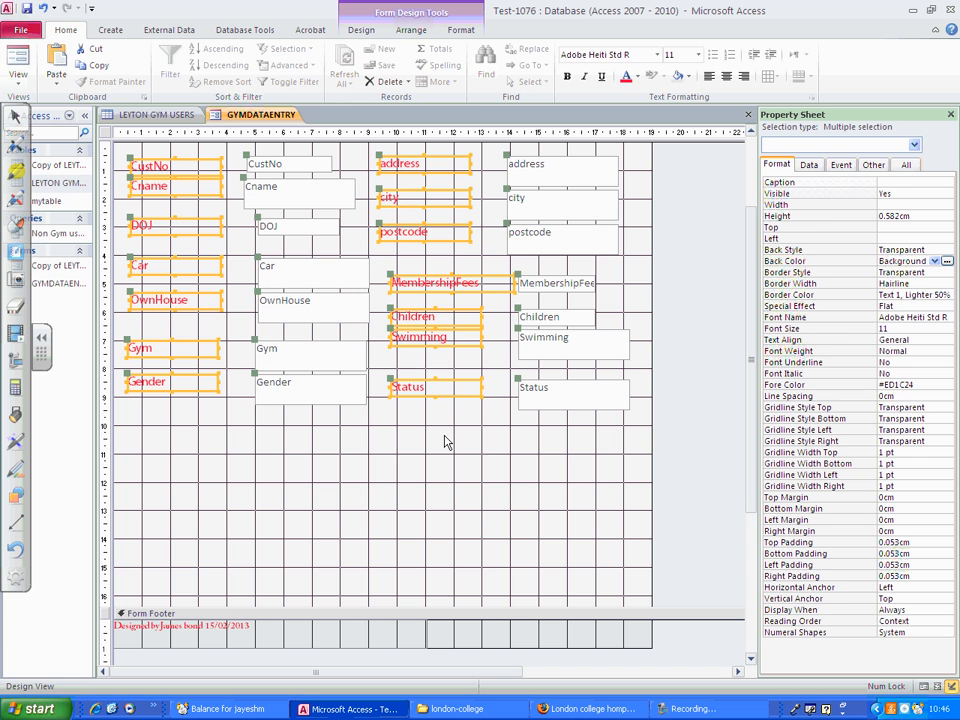
{"action": "left_click", "coordinate": [446, 440]}
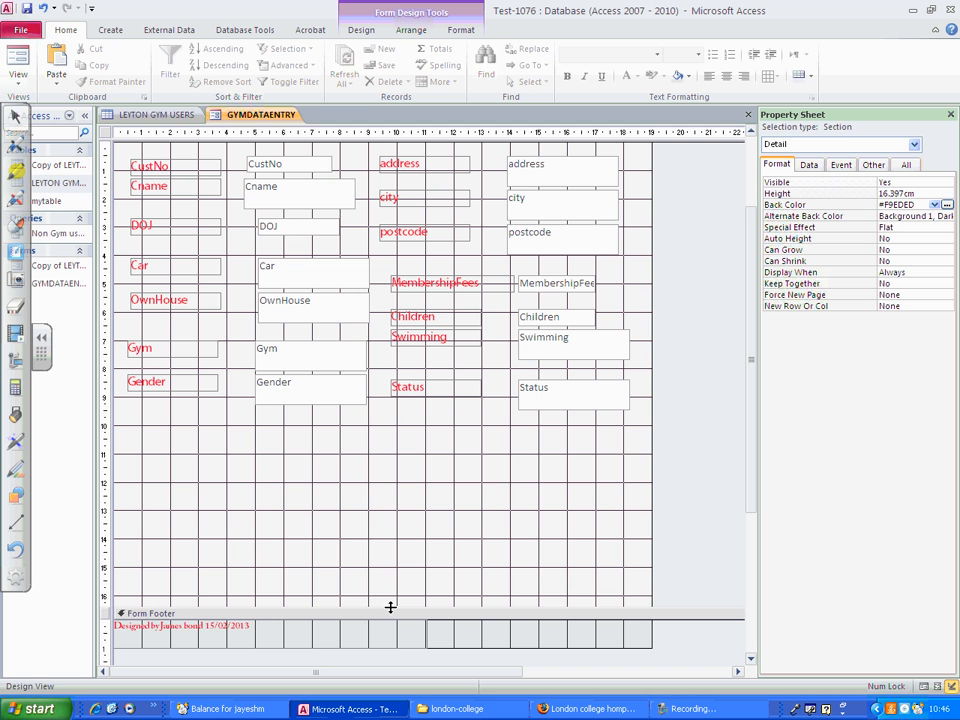
Step: Shorten the Detail section and make the footer credit label smaller, sitting on the footer's right
{"action": "left_click_drag", "start_coordinate": [390, 607], "coordinate": [390, 426]}
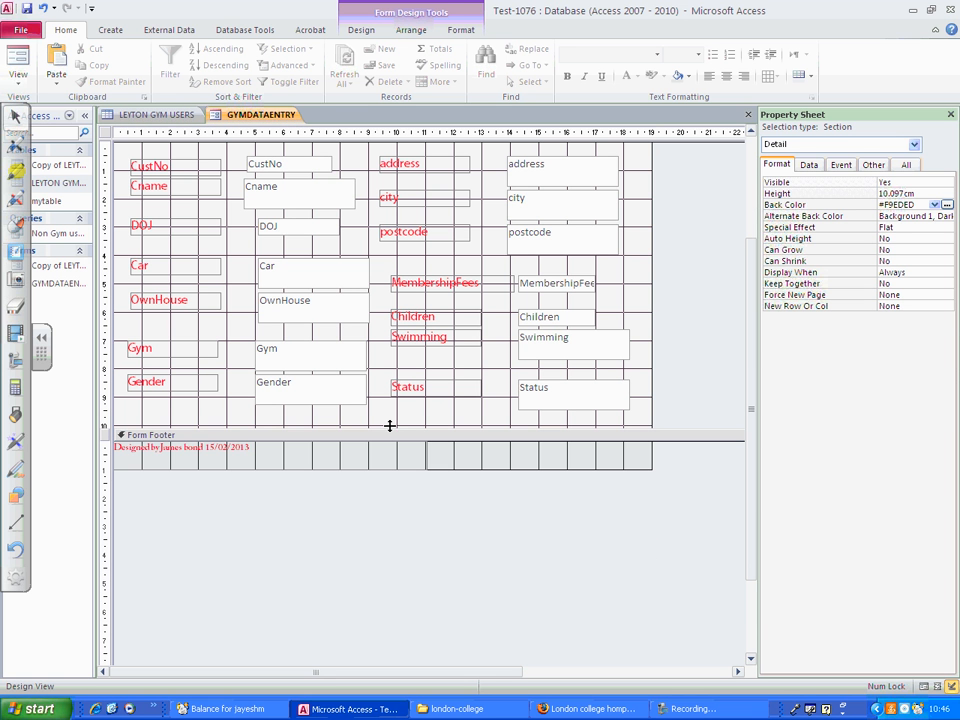
{"action": "left_click", "coordinate": [248, 462]}
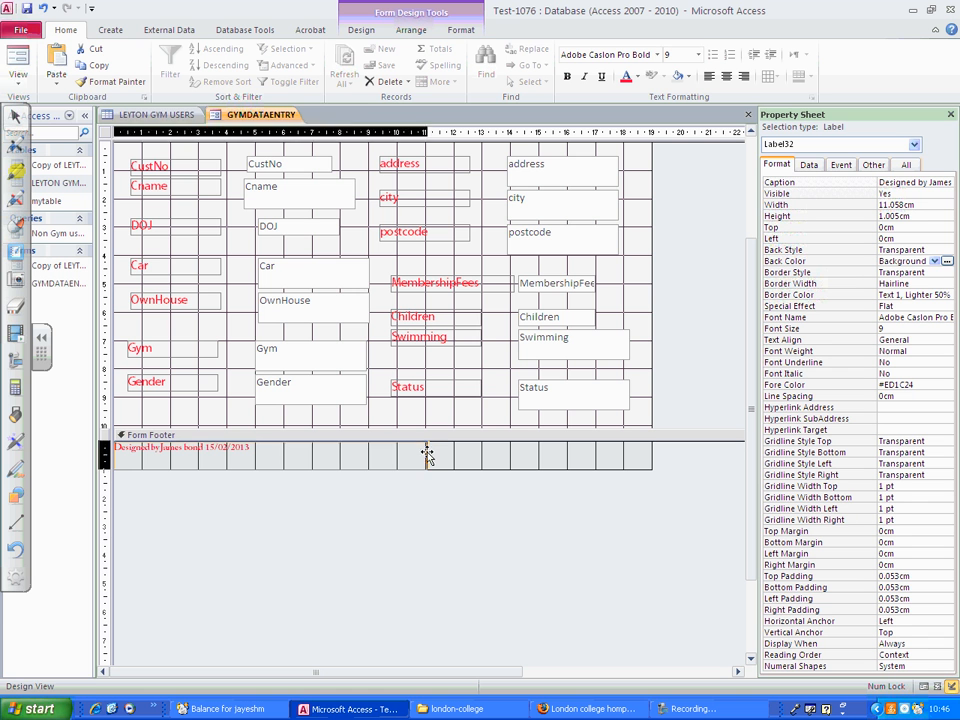
{"action": "left_click_drag", "start_coordinate": [427, 454], "coordinate": [265, 454]}
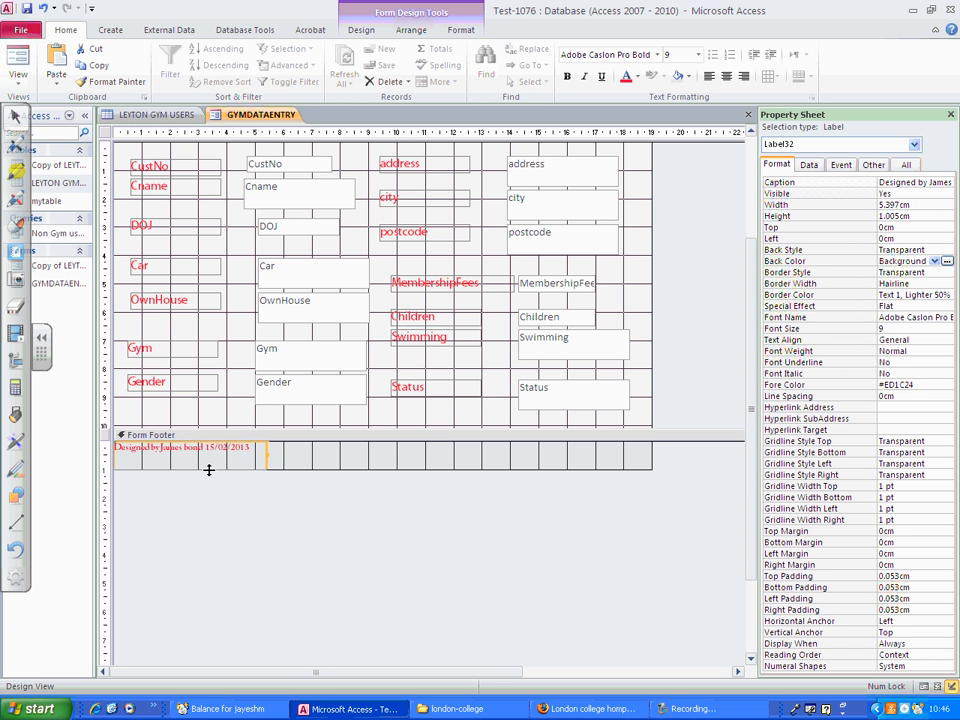
{"action": "left_click_drag", "start_coordinate": [209, 470], "coordinate": [561, 471]}
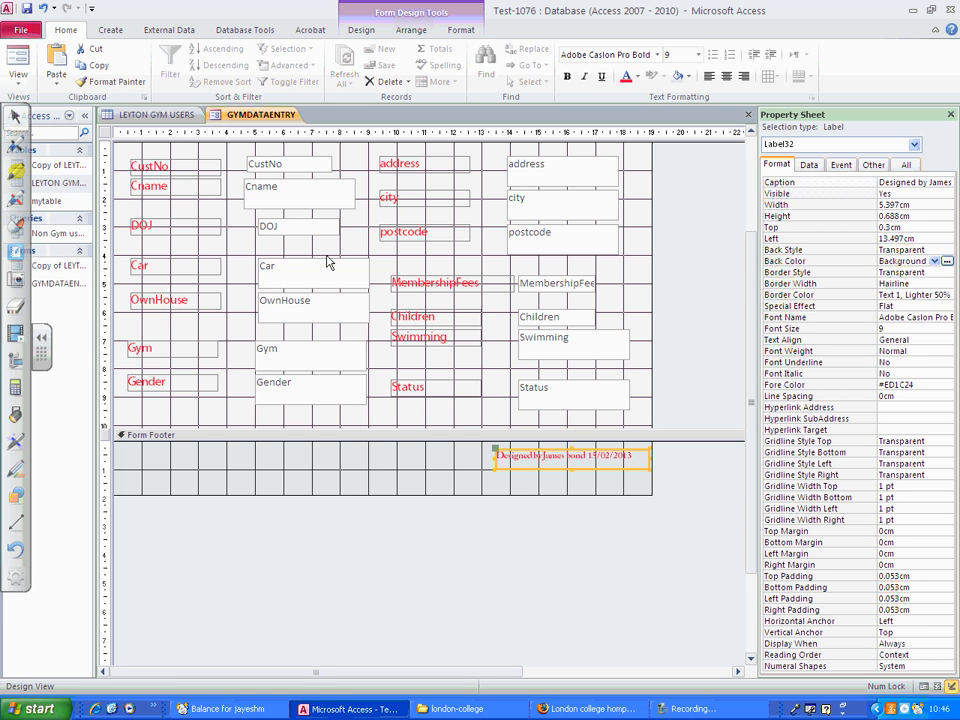
Step: Save the GYMDATAENTRY form, switch it to Form View, then open the Start menu
{"action": "right_click", "coordinate": [252, 115]}
{"action": "left_click", "coordinate": [301, 122]}
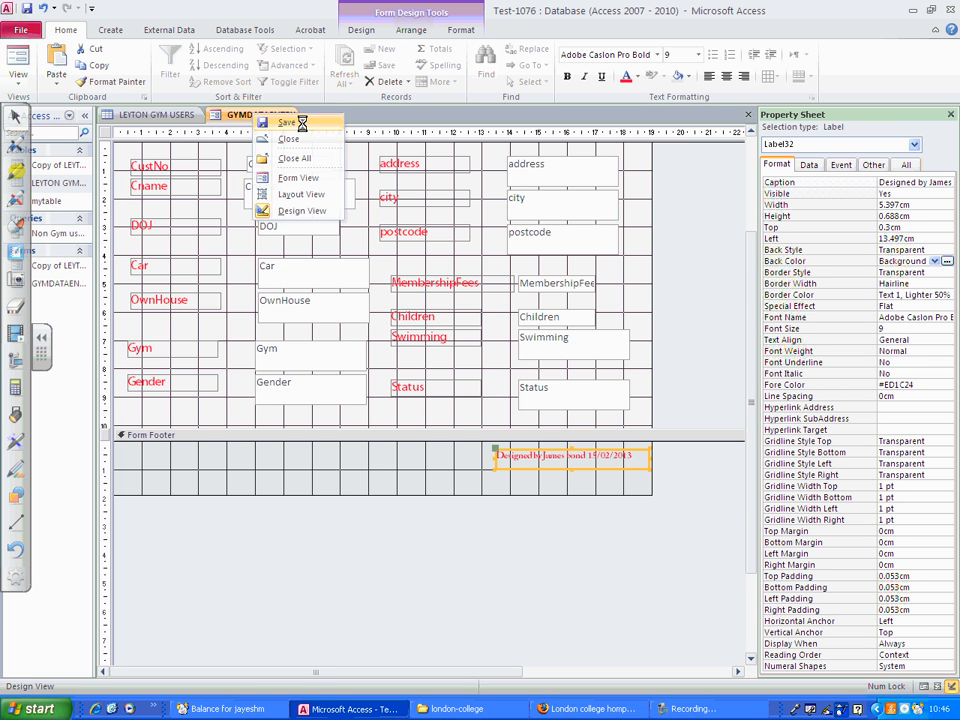
{"action": "right_click", "coordinate": [265, 119]}
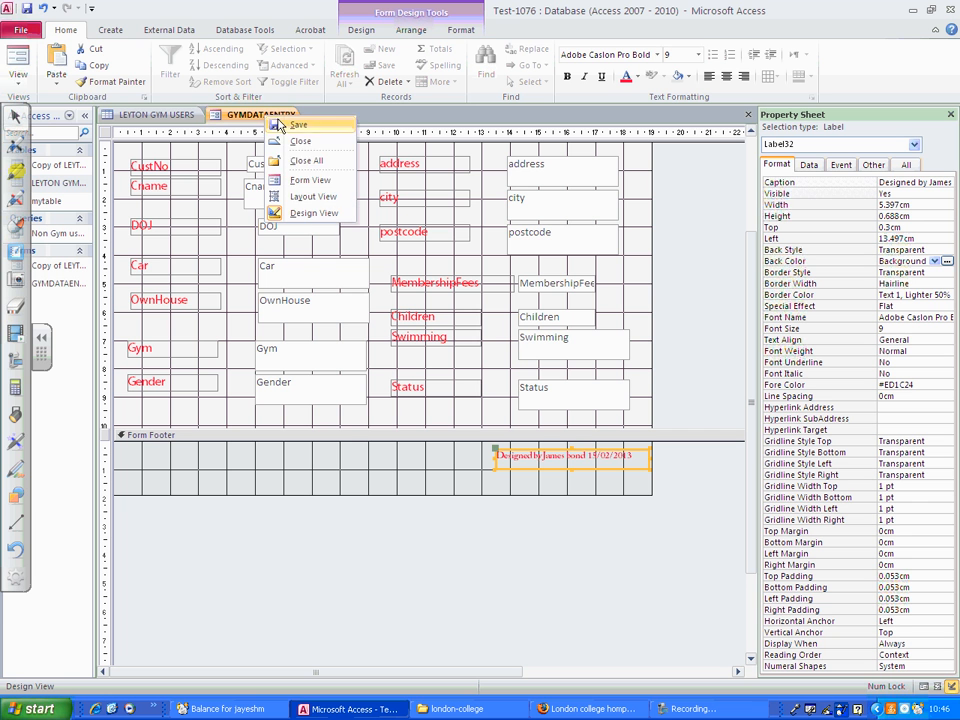
{"action": "left_click", "coordinate": [314, 181]}
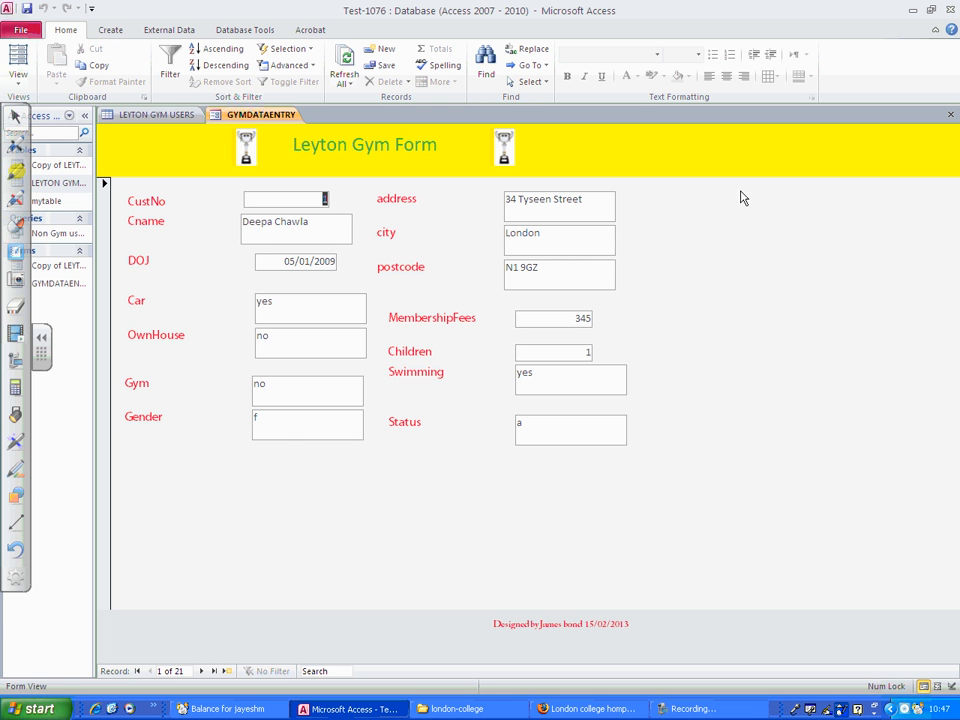
{"action": "left_click", "coordinate": [40, 709]}
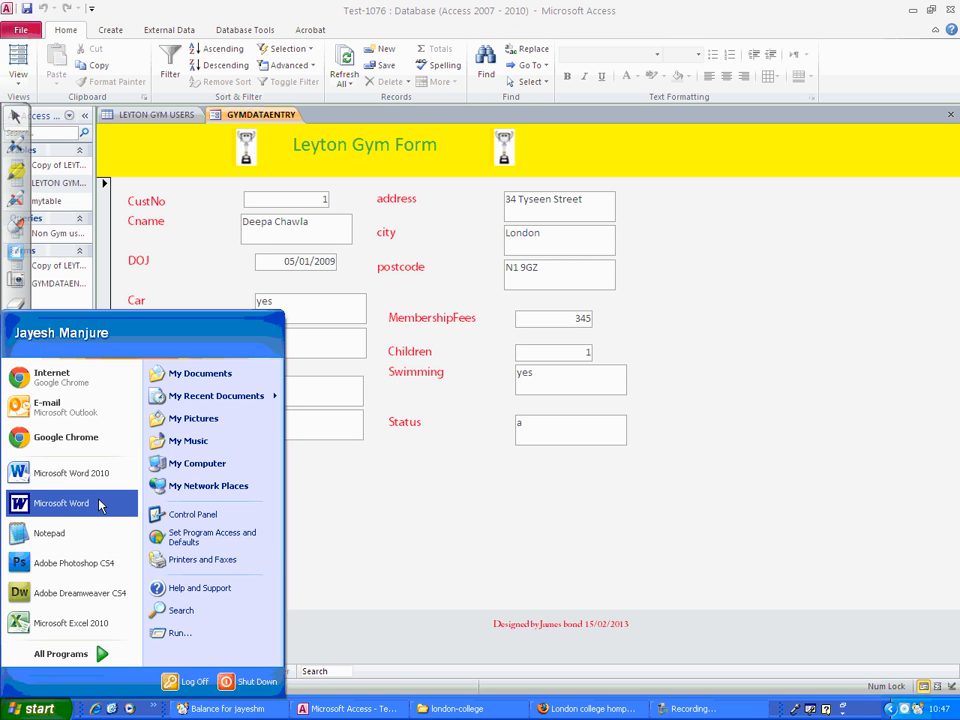
Step: Launch Microsoft Word to get a blank Document1
{"action": "key", "text": "Return"}
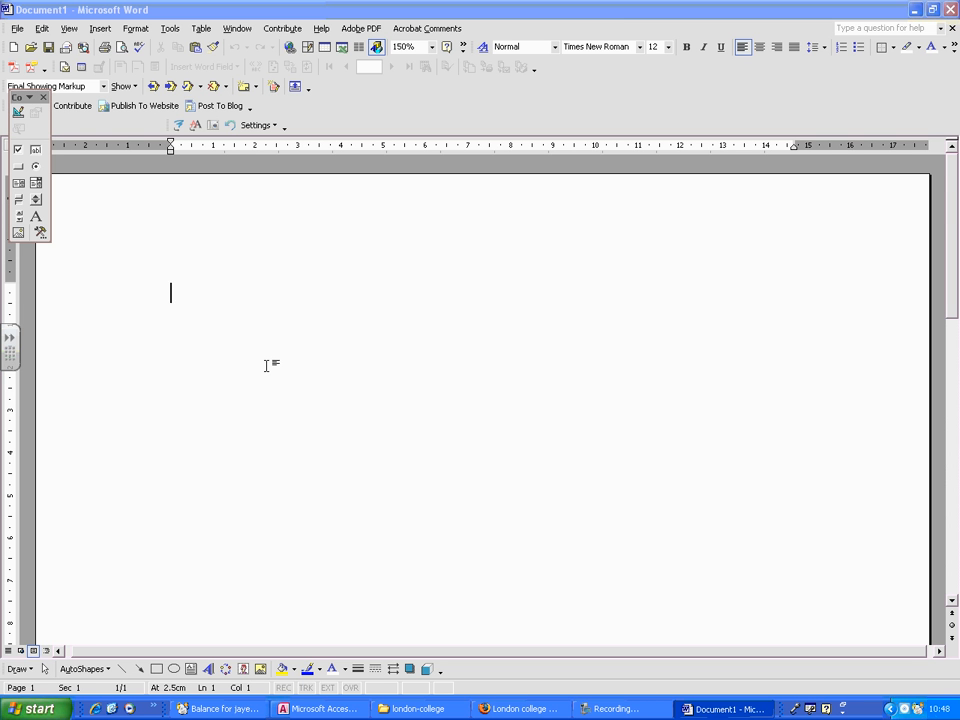
Step: Paste the Access form screenshot into the Word document, then return to Access
{"action": "left_click", "coordinate": [518, 708]}
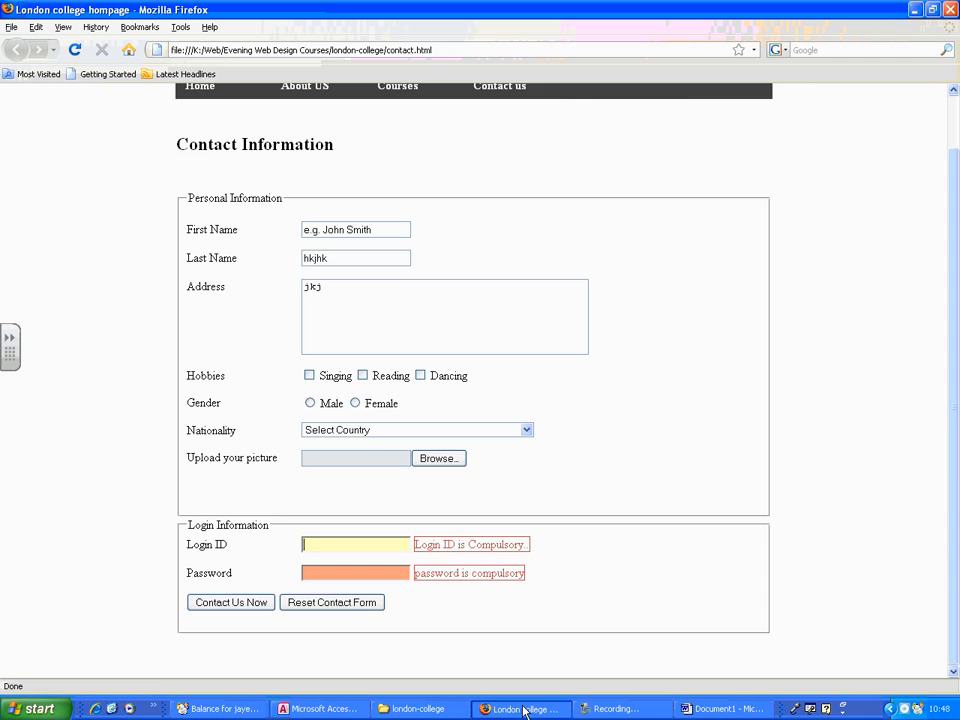
{"action": "left_click", "coordinate": [330, 706]}
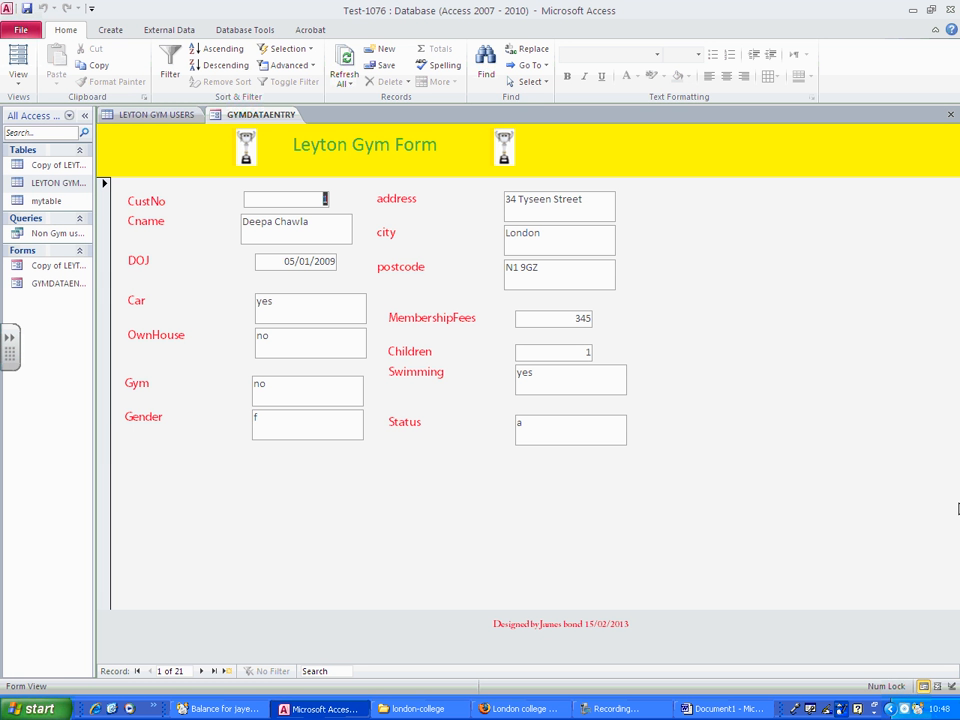
{"action": "key", "text": "alt+Tab"}
{"action": "key", "text": "alt+Tab"}
{"action": "key", "text": "Tab"}
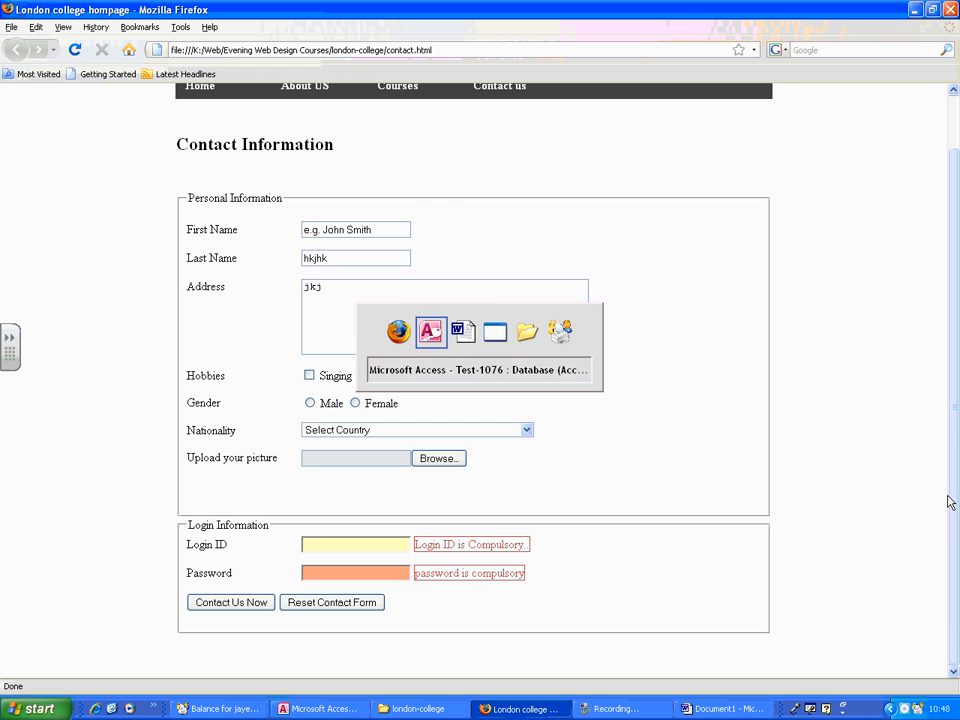
{"action": "key", "text": "ctrl+v"}
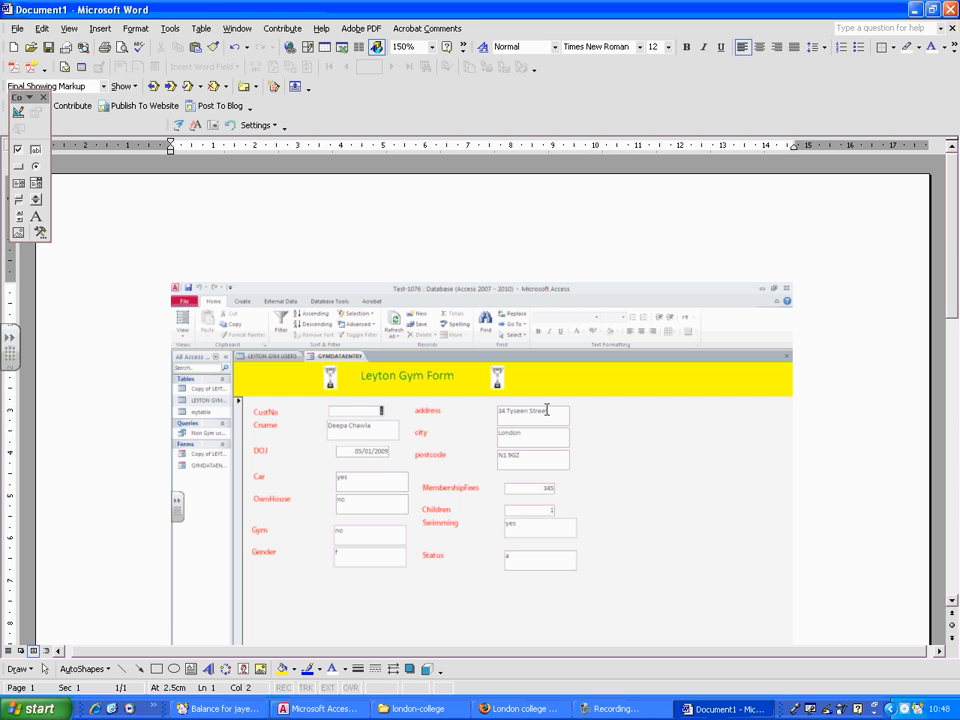
{"action": "scroll", "coordinate": [883, 424], "scroll_direction": "down", "scroll_amount": 4}
{"action": "scroll", "coordinate": [883, 424], "scroll_direction": "up", "scroll_amount": 3}
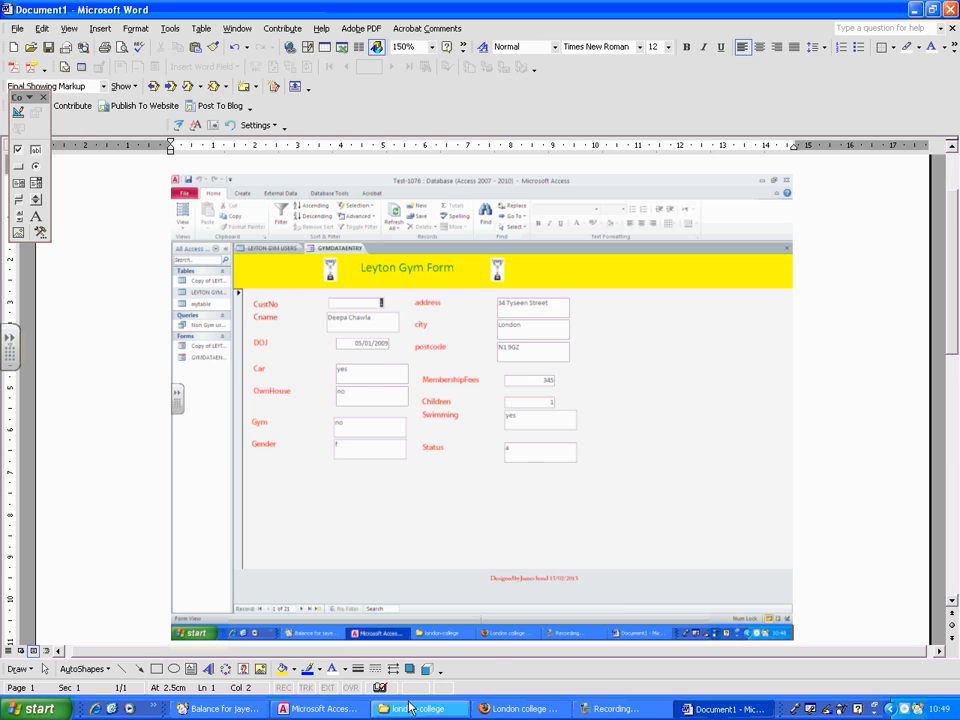
{"action": "left_click", "coordinate": [352, 708]}
Step: Delete record 5 from the LEYTON GYM USERS table, confirming with Yes
{"action": "left_click", "coordinate": [160, 116]}
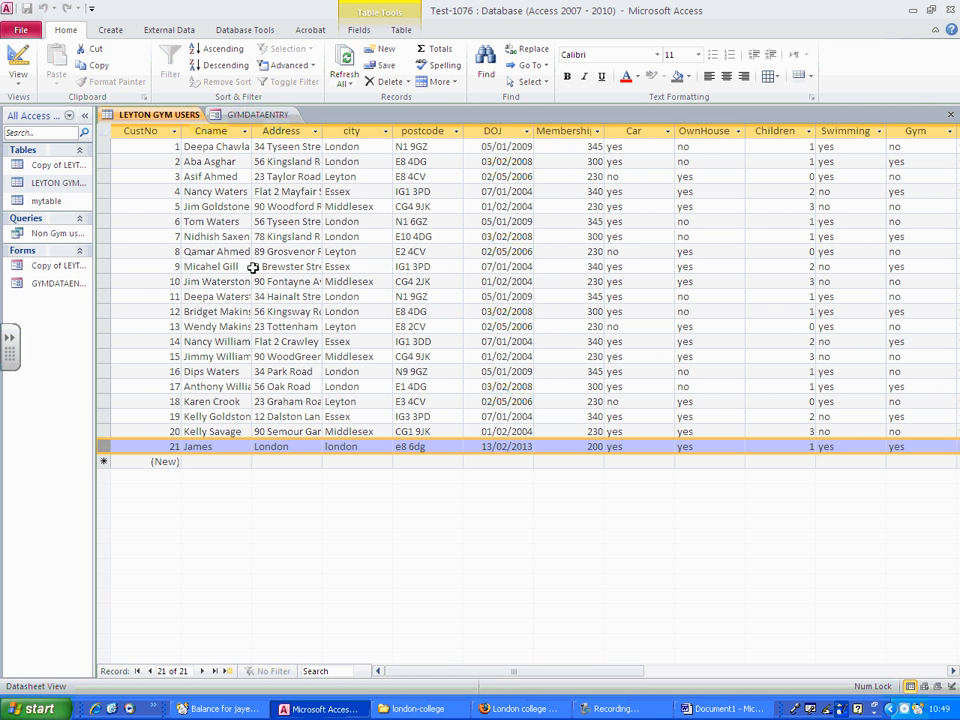
{"action": "left_click", "coordinate": [105, 206]}
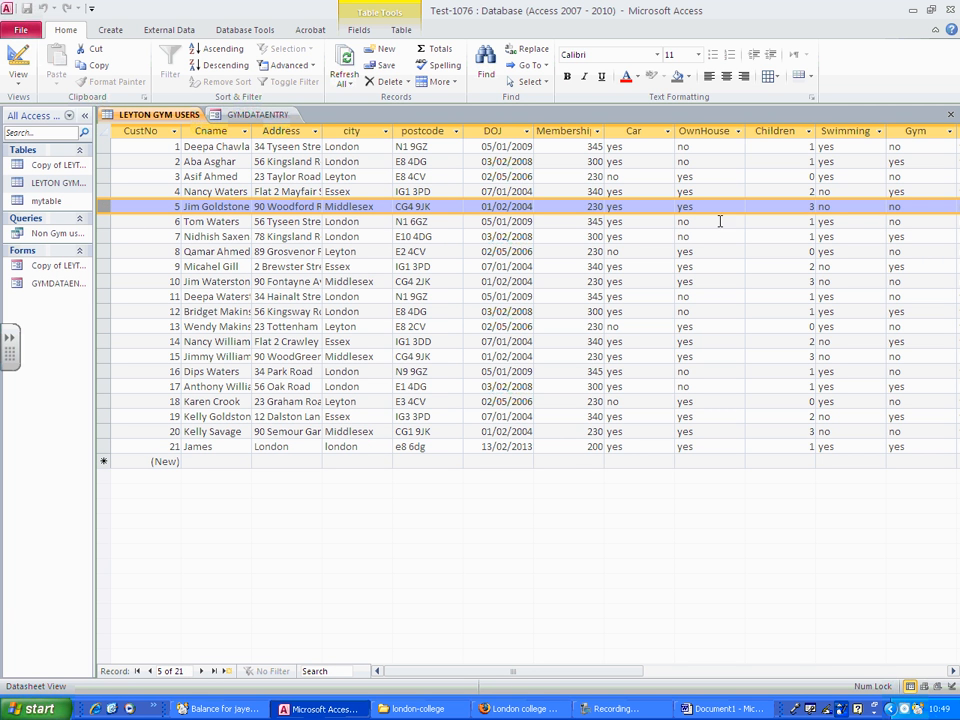
{"action": "left_click", "coordinate": [677, 206]}
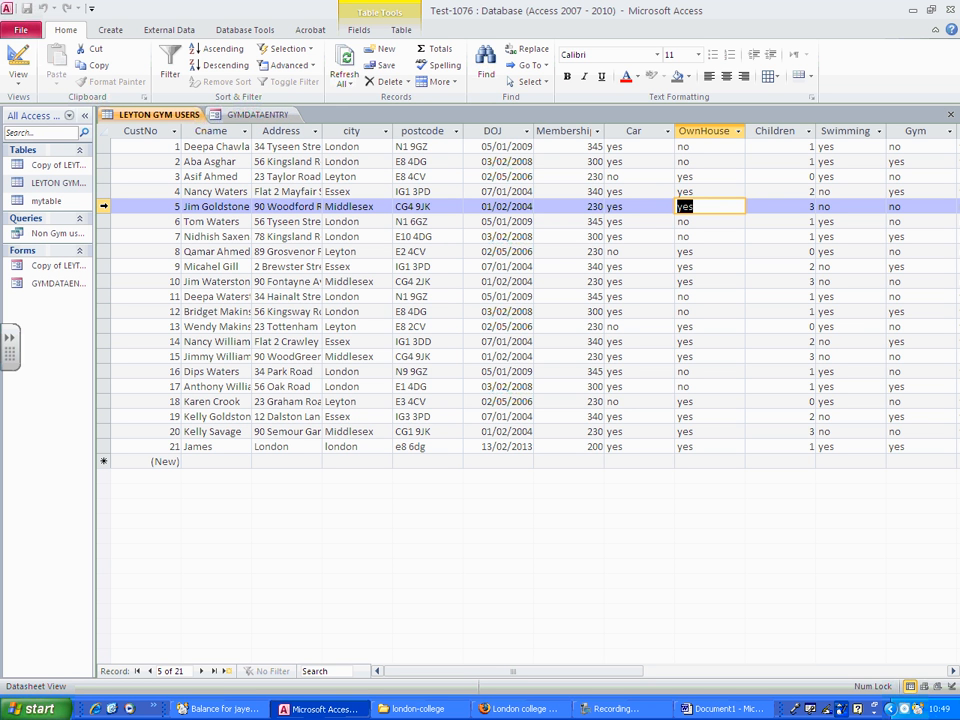
{"action": "left_click", "coordinate": [103, 206]}
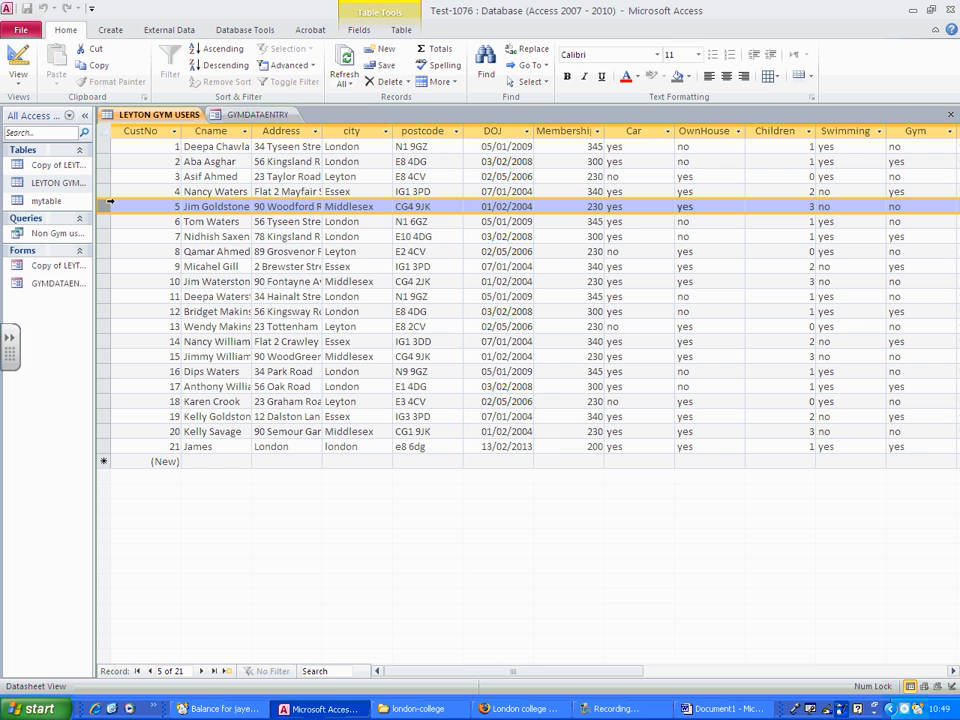
{"action": "left_click", "coordinate": [409, 86]}
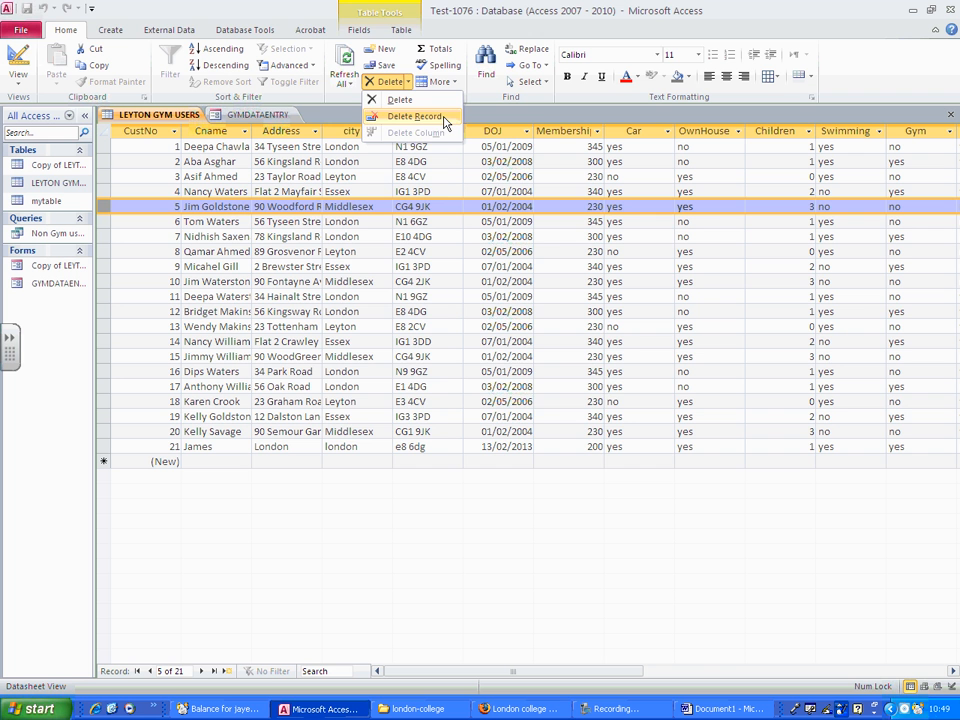
{"action": "left_click", "coordinate": [444, 119]}
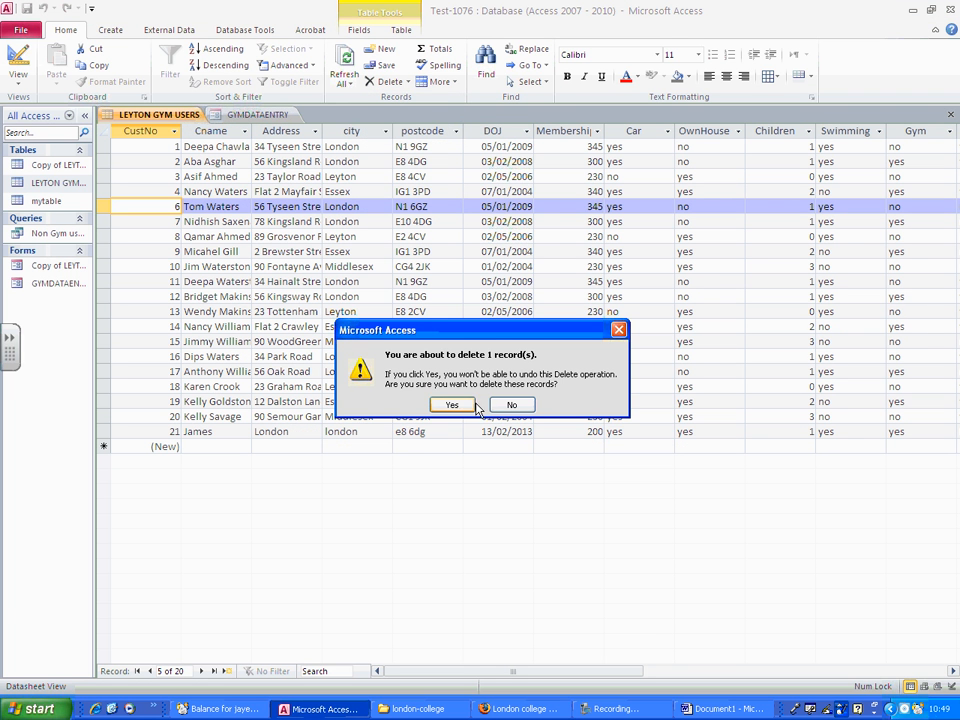
{"action": "left_click", "coordinate": [455, 404]}
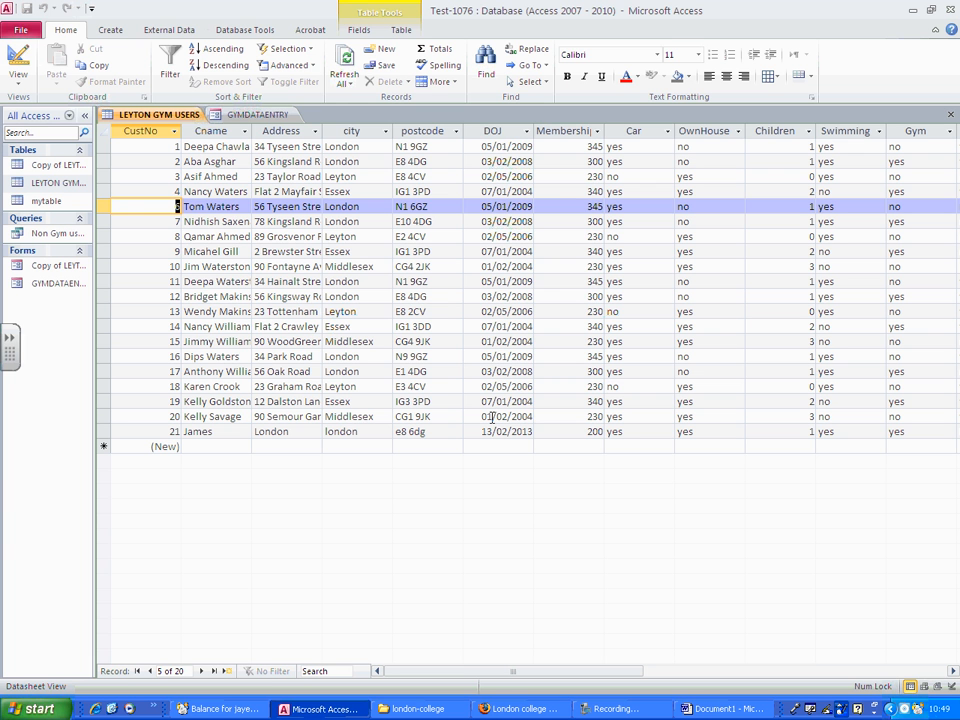